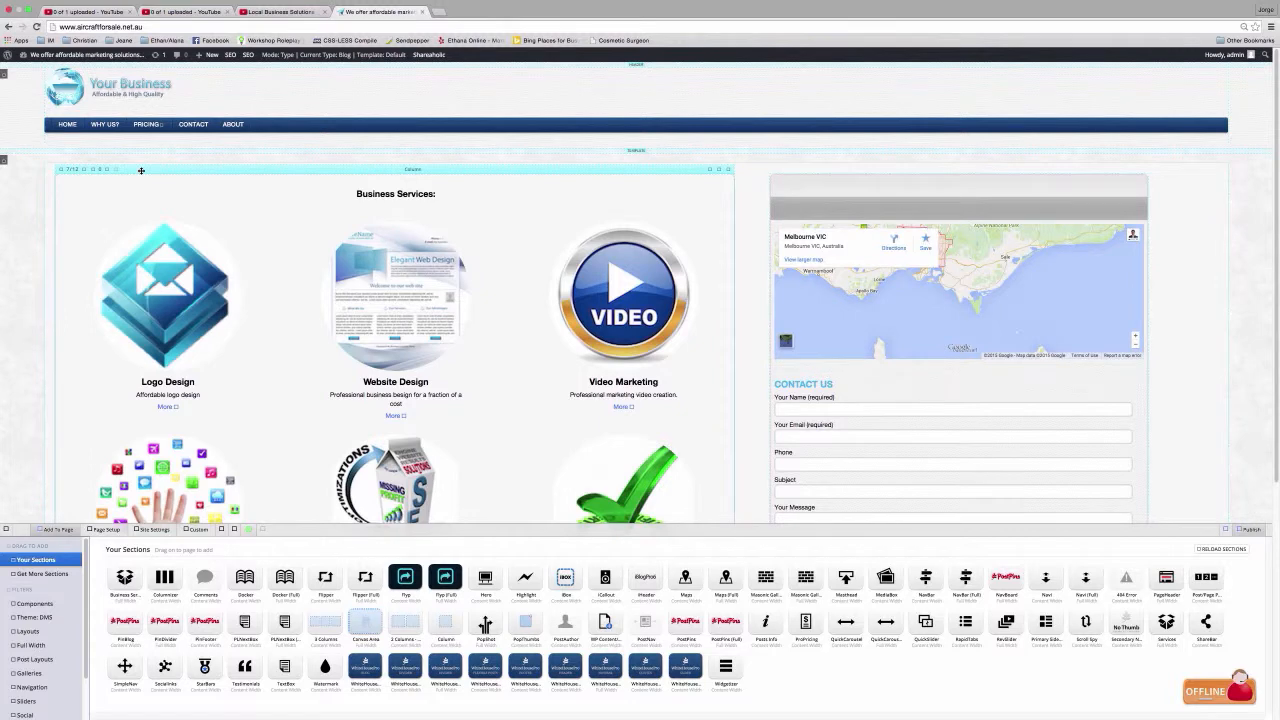
Reload the page and look over the business services and contact form layout down to the footer
{"action": "mouse_move", "coordinate": [170, 169]}
{"action": "left_mouse_down"}
{"action": "mouse_move", "coordinate": [134, 171]}
{"action": "mouse_move", "coordinate": [204, 197]}
{"action": "mouse_move", "coordinate": [174, 171]}
{"action": "left_mouse_up"}
{"action": "left_click", "coordinate": [37, 27]}
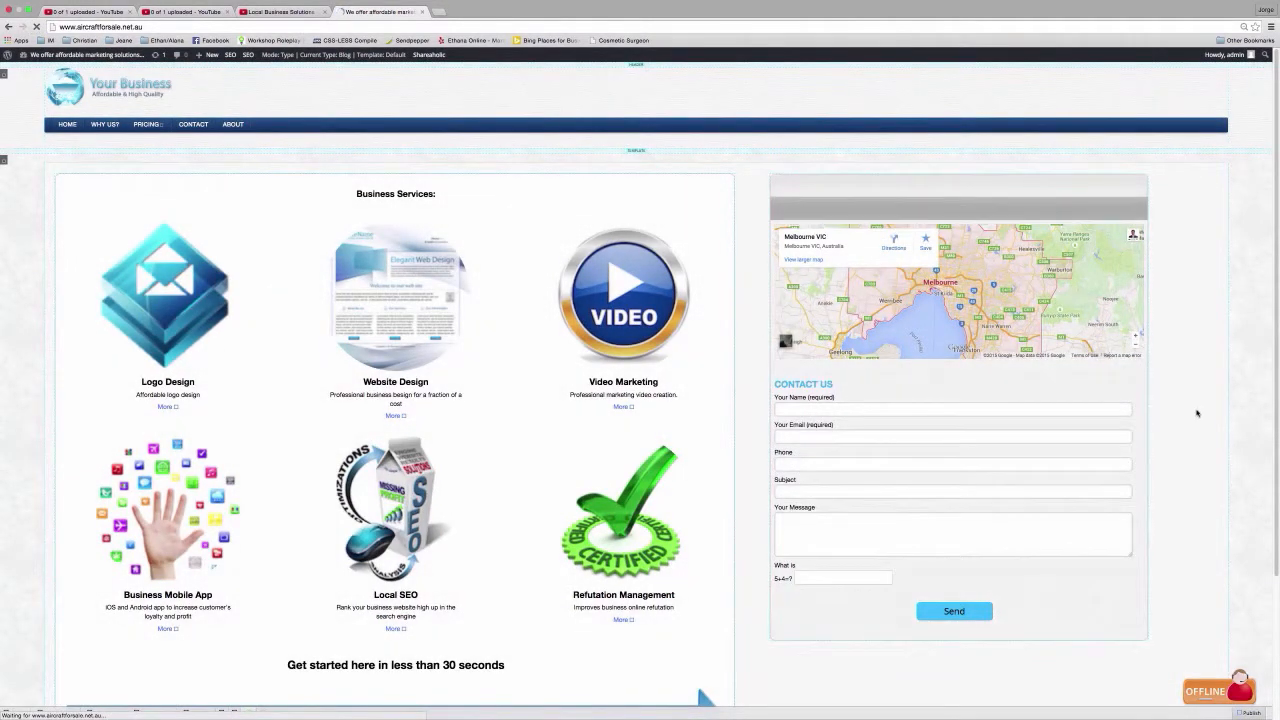
{"action": "scroll", "coordinate": [1193, 411], "scroll_direction": "down", "scroll_amount": 3}
{"action": "scroll", "coordinate": [1193, 411], "scroll_direction": "up", "scroll_amount": 3}
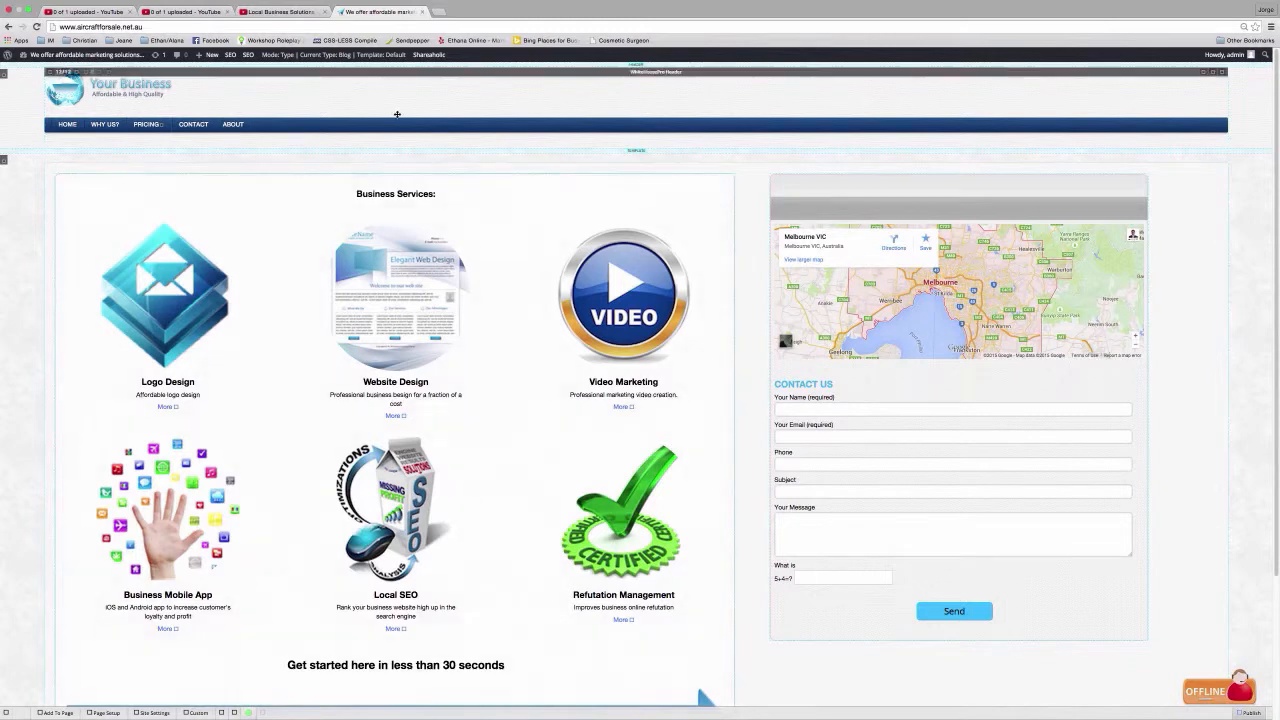
{"action": "mouse_move", "coordinate": [335, 711]}
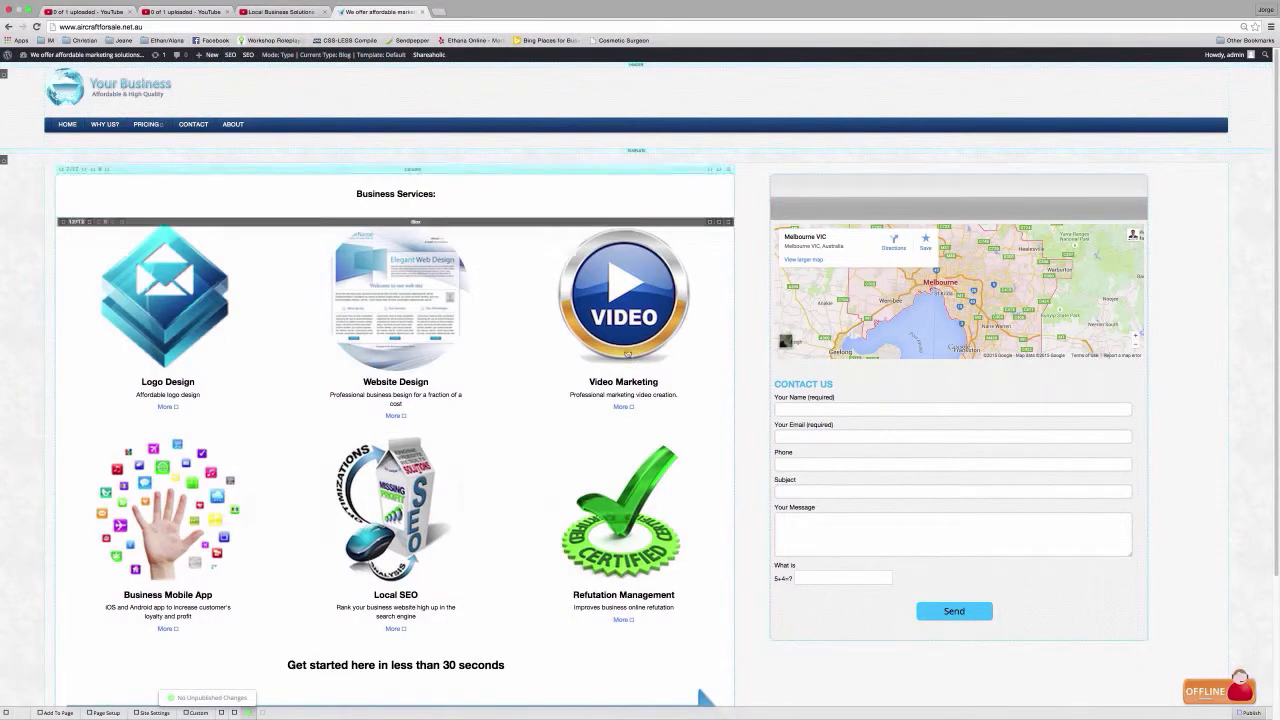
{"action": "scroll", "coordinate": [1210, 429], "scroll_direction": "down", "scroll_amount": 3}
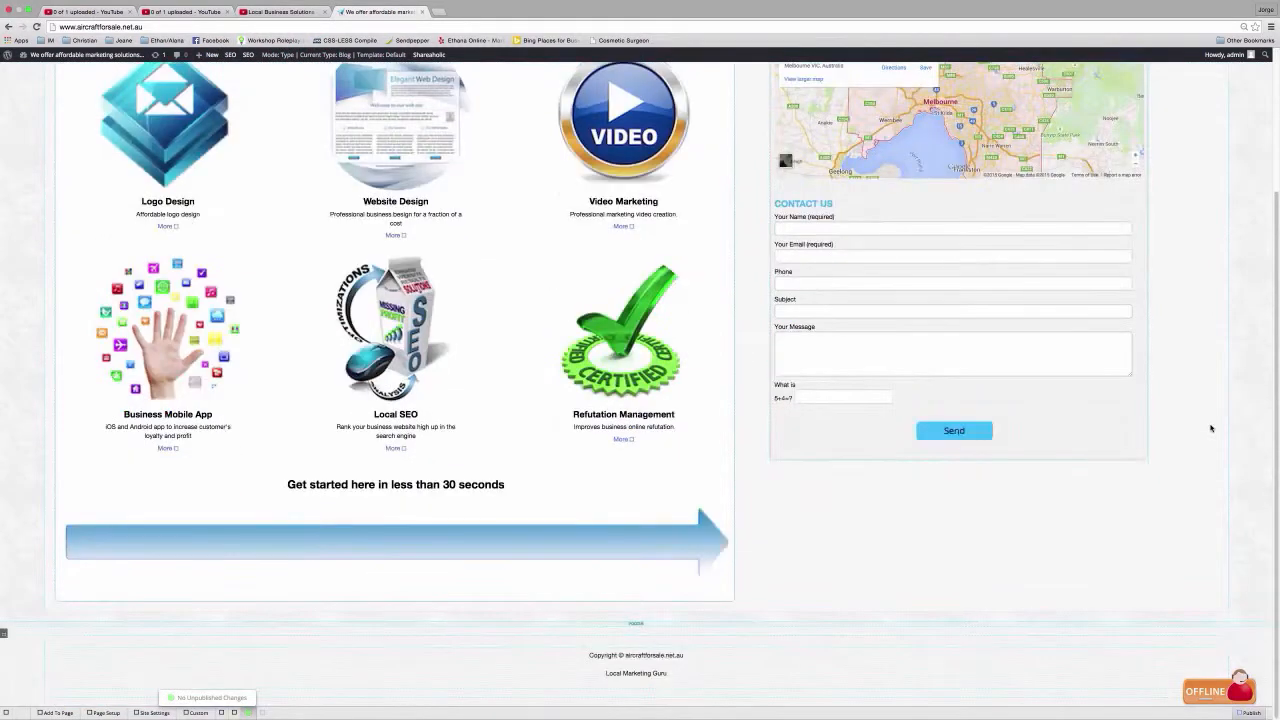
{"action": "scroll", "coordinate": [1210, 428], "scroll_direction": "up", "scroll_amount": 3}
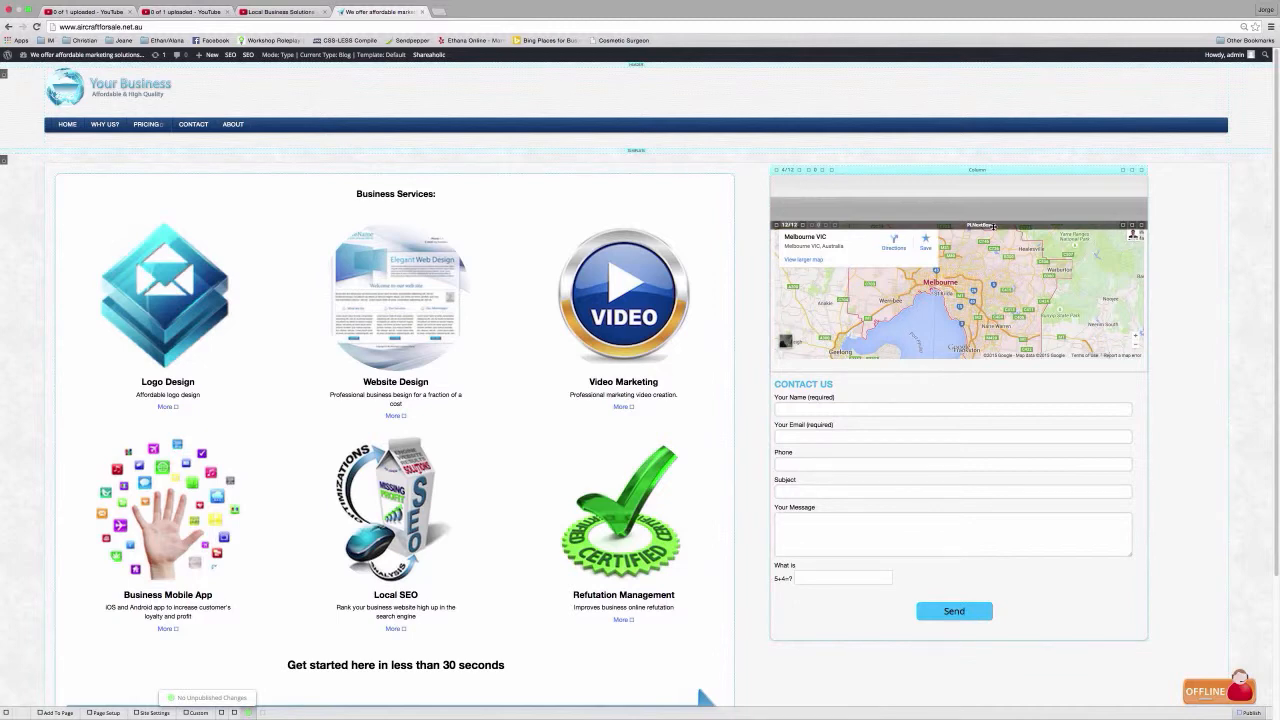
Open the options of the PLNextBox holding the Google map above the contact form and look over the page
{"action": "left_click", "coordinate": [1122, 225]}
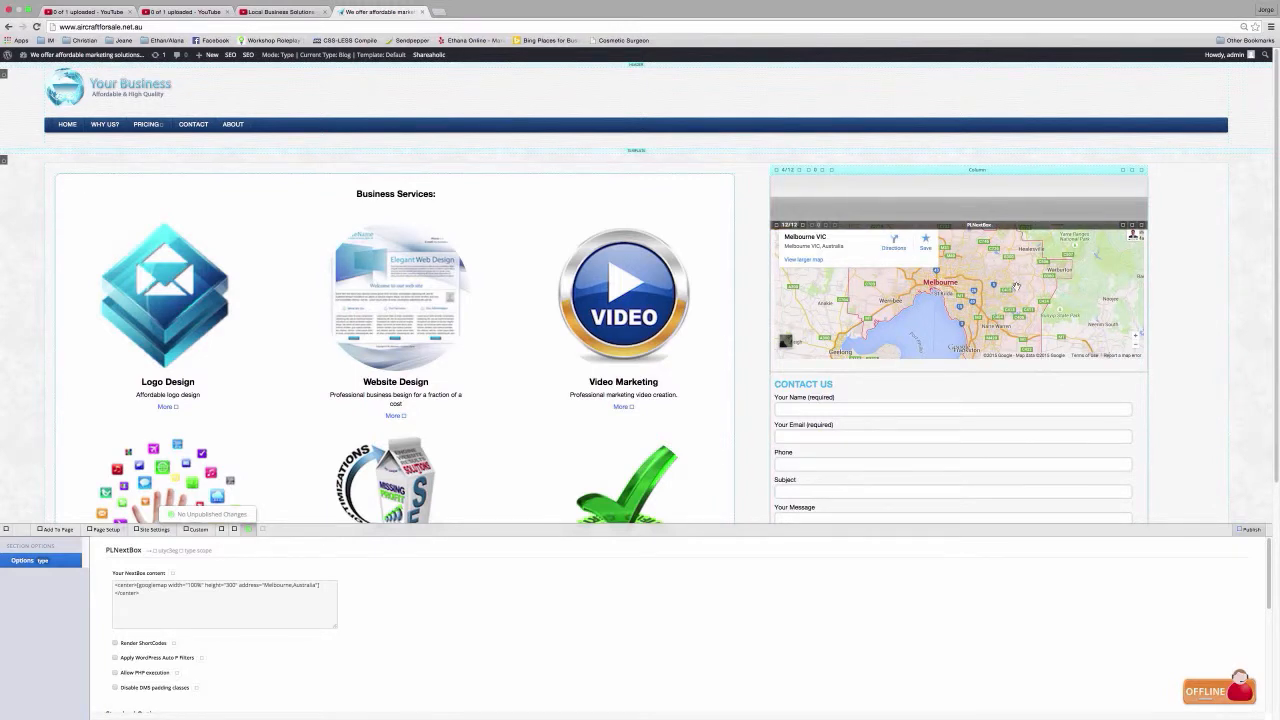
{"action": "scroll", "coordinate": [1157, 389], "scroll_direction": "down", "scroll_amount": 5}
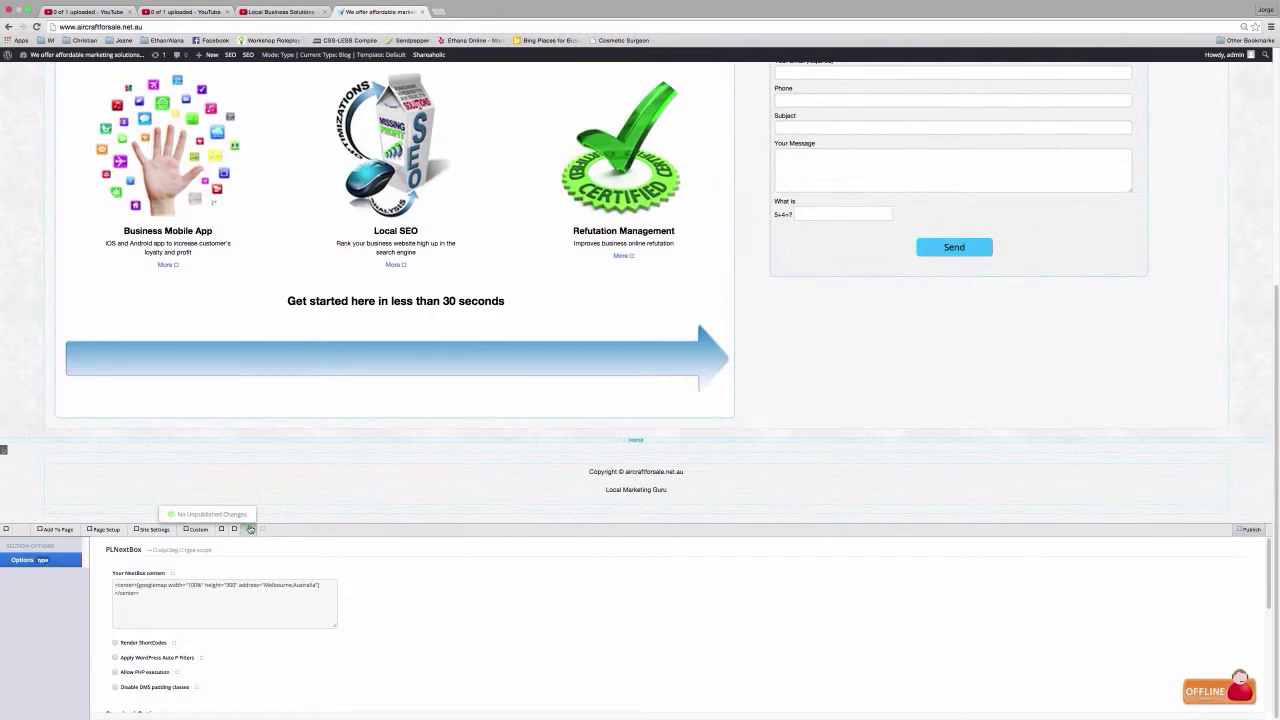
{"action": "scroll", "coordinate": [428, 491], "scroll_direction": "up", "scroll_amount": 10}
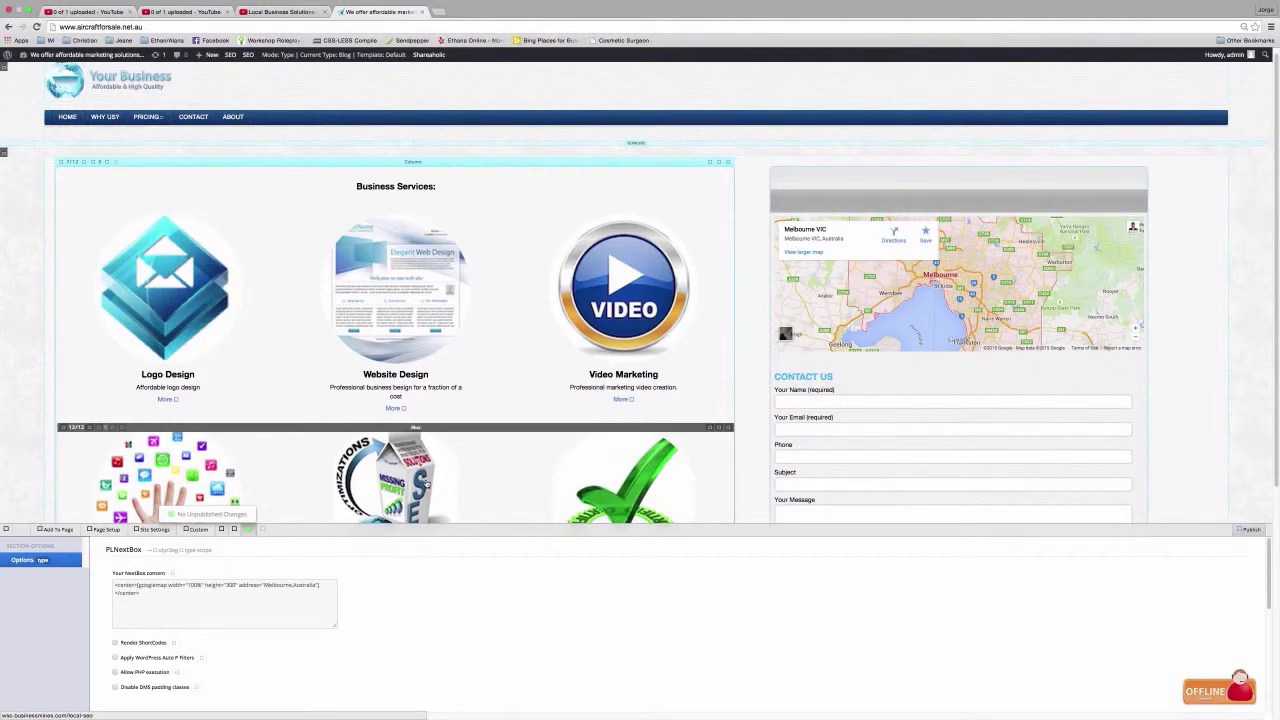
Try adding the saved Business Services & Contact section to the page twice
{"action": "left_click", "coordinate": [38, 532]}
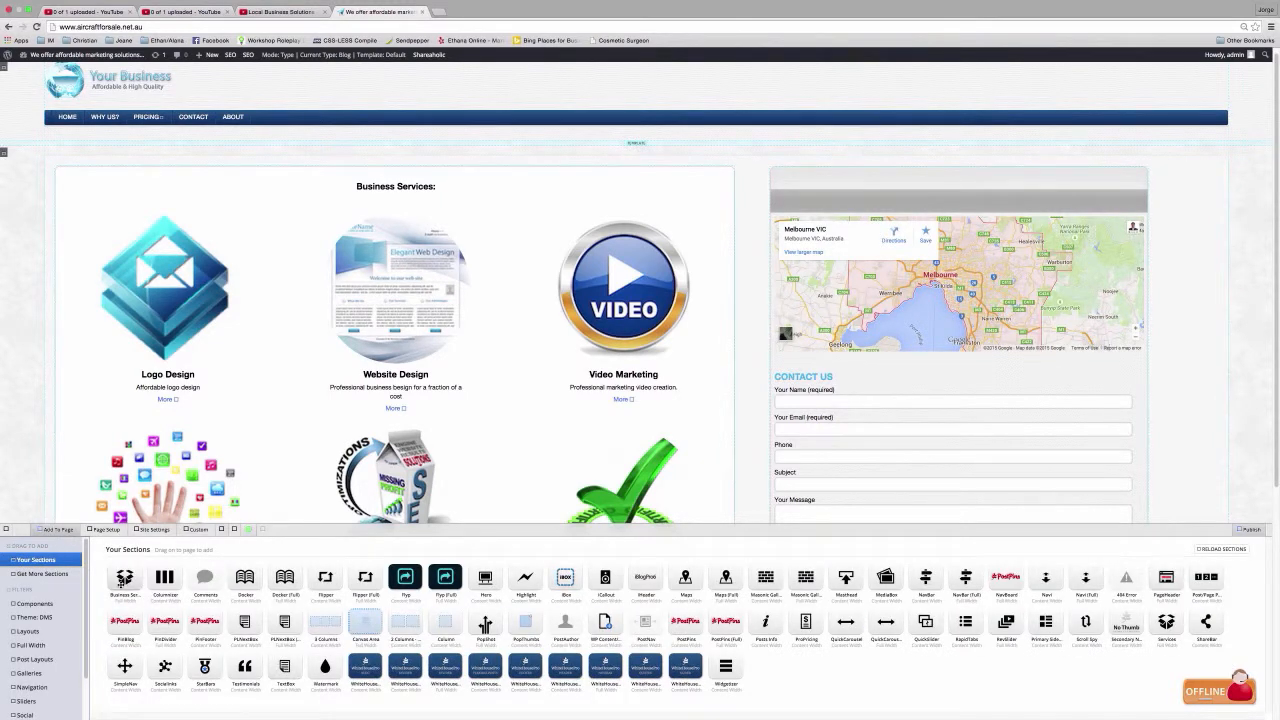
{"action": "left_click", "coordinate": [121, 580]}
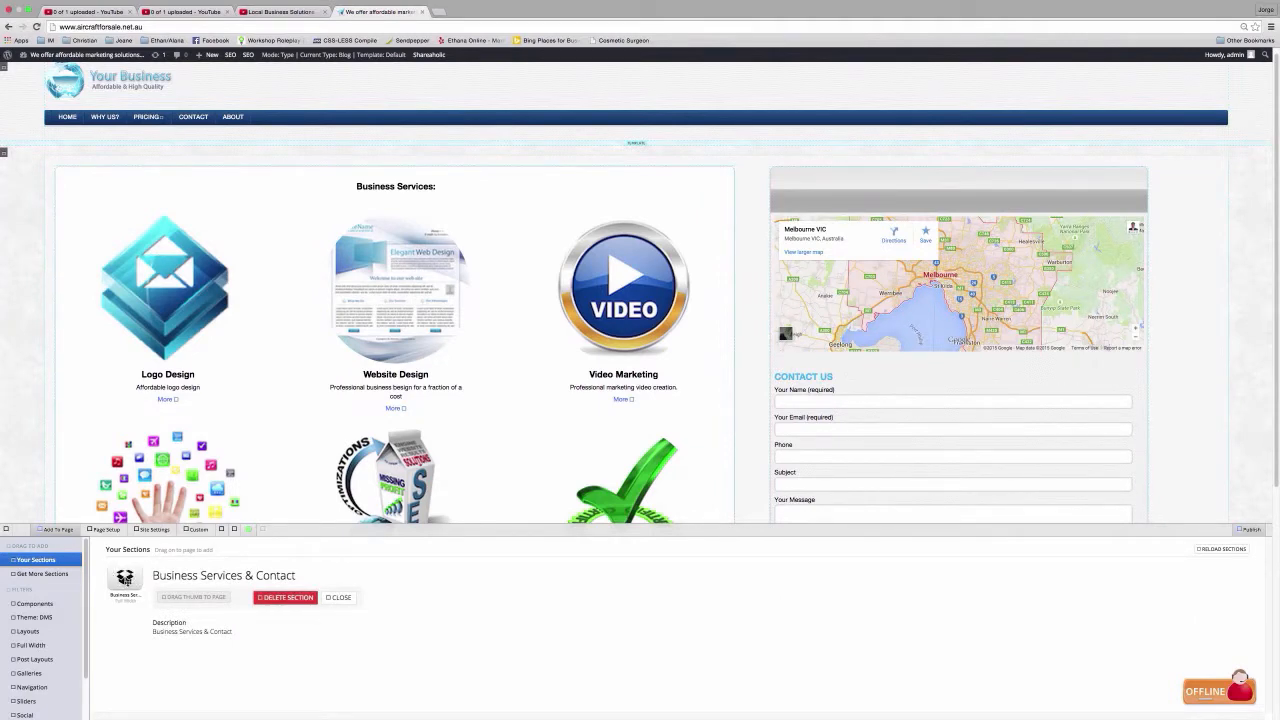
{"action": "left_click_drag", "start_coordinate": [125, 580], "coordinate": [87, 154]}
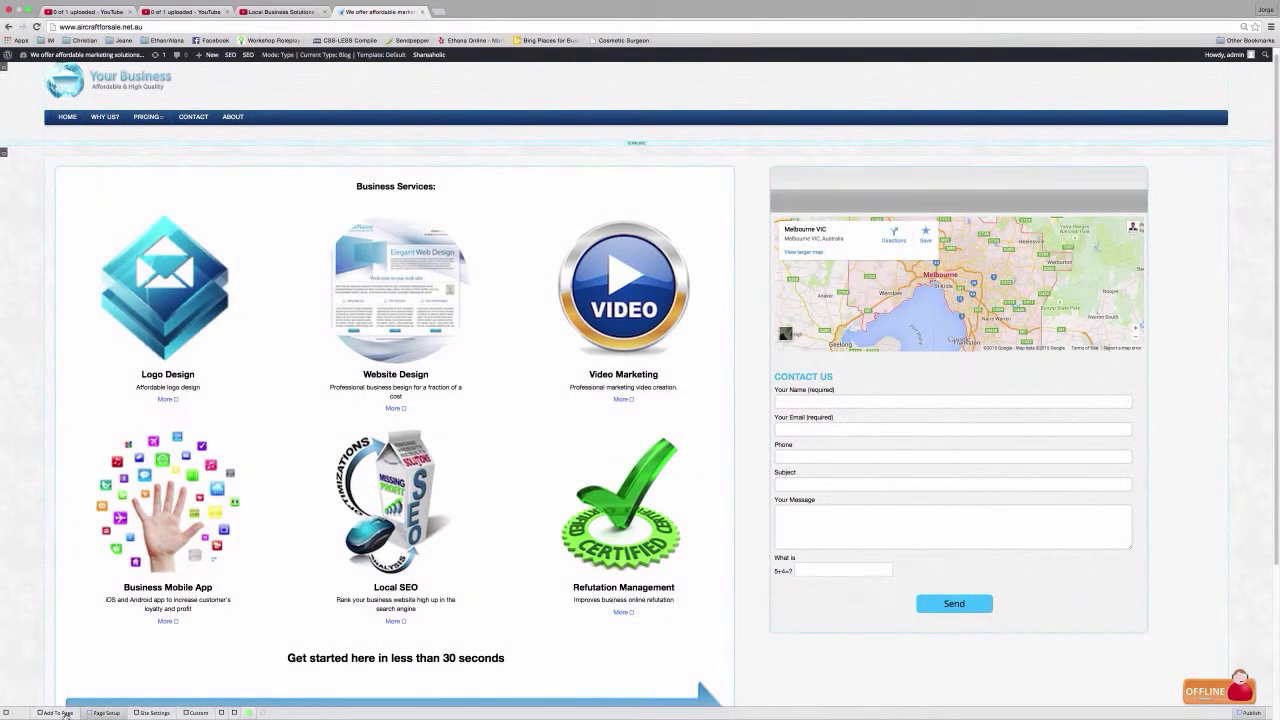
{"action": "left_click", "coordinate": [58, 712]}
{"action": "left_click_drag", "start_coordinate": [125, 580], "coordinate": [76, 307]}
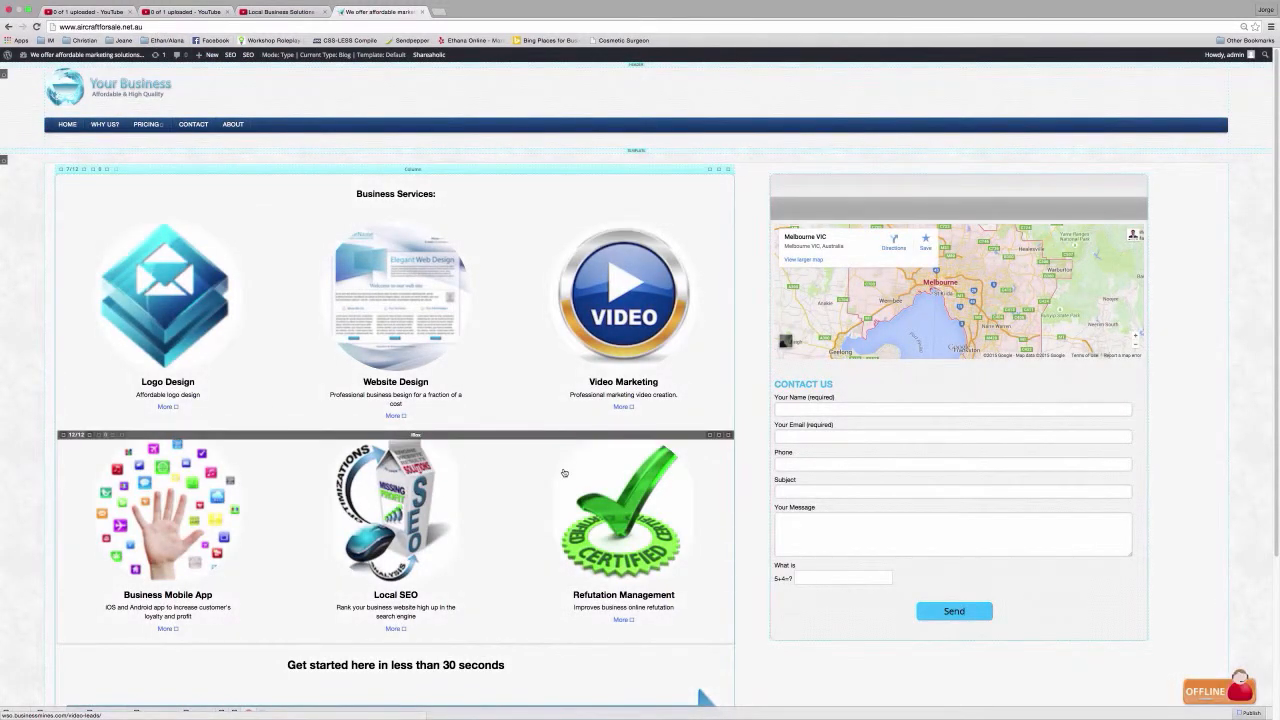
Try placing another copy of the Business Services & Contact section between the main content and the footer
{"action": "scroll", "coordinate": [752, 562], "scroll_direction": "down", "scroll_amount": 5}
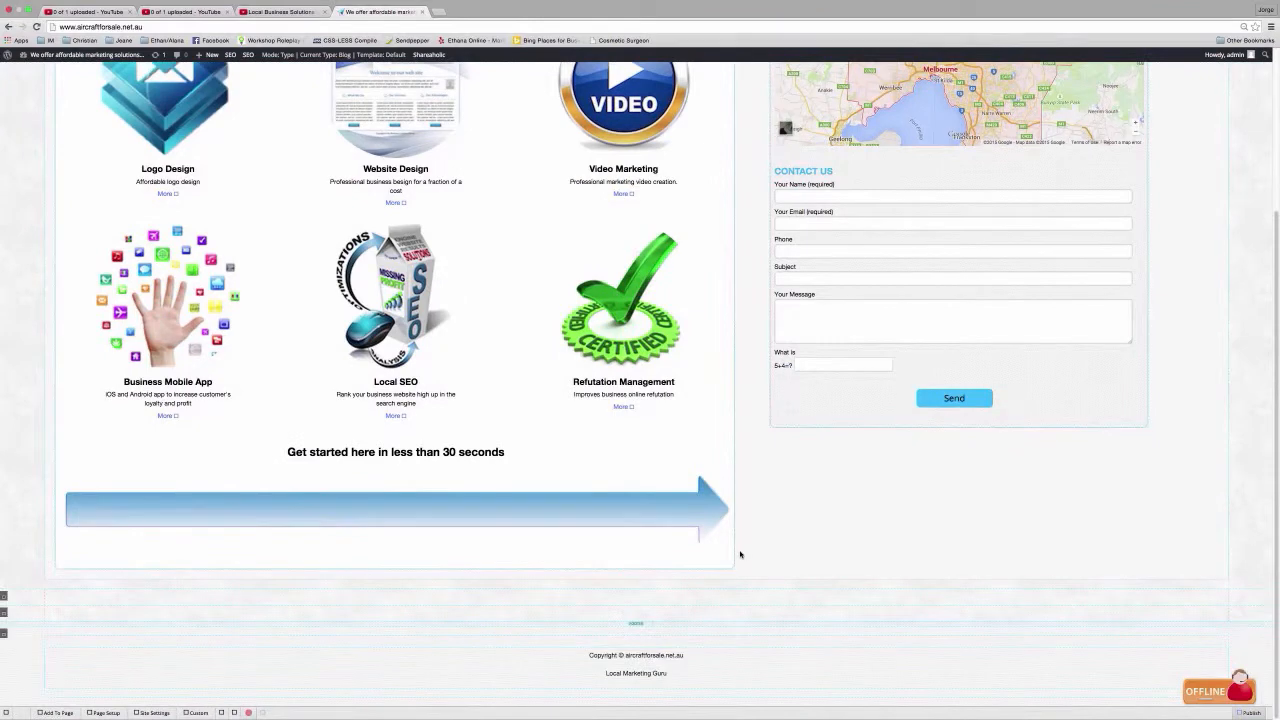
{"action": "left_click", "coordinate": [55, 712]}
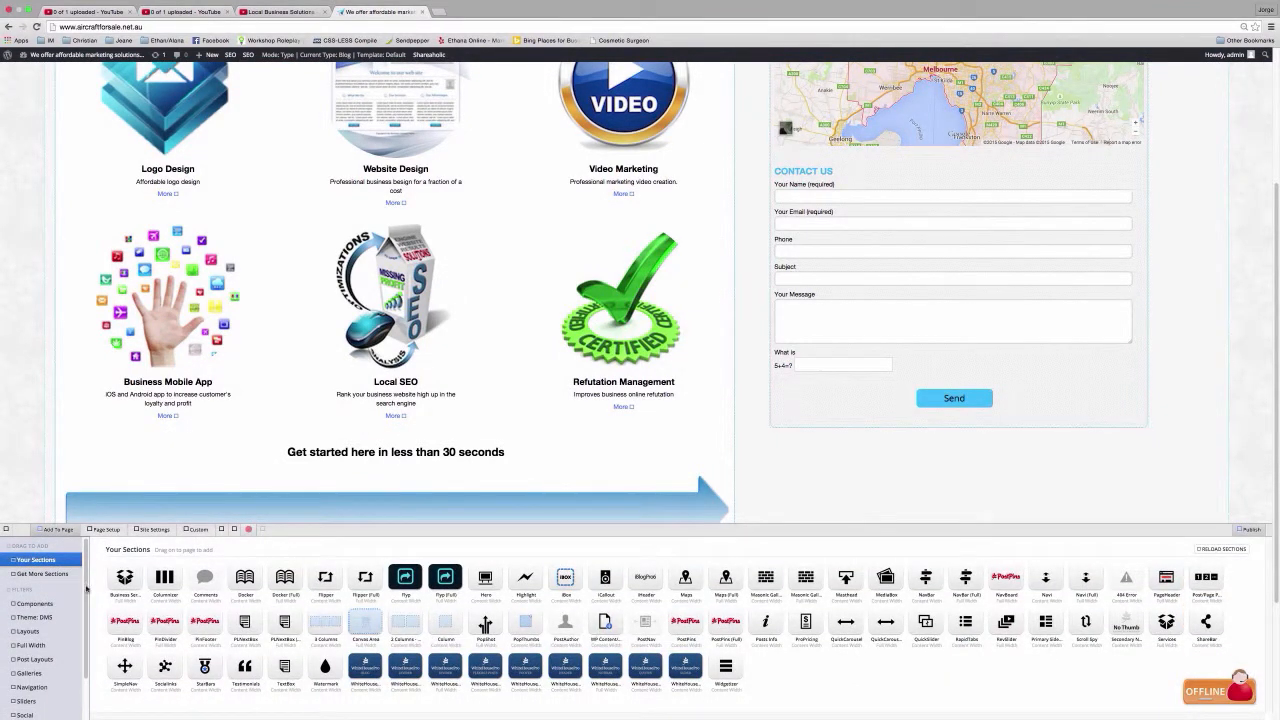
{"action": "left_click", "coordinate": [125, 577]}
{"action": "scroll", "coordinate": [70, 469], "scroll_direction": "down", "scroll_amount": 4}
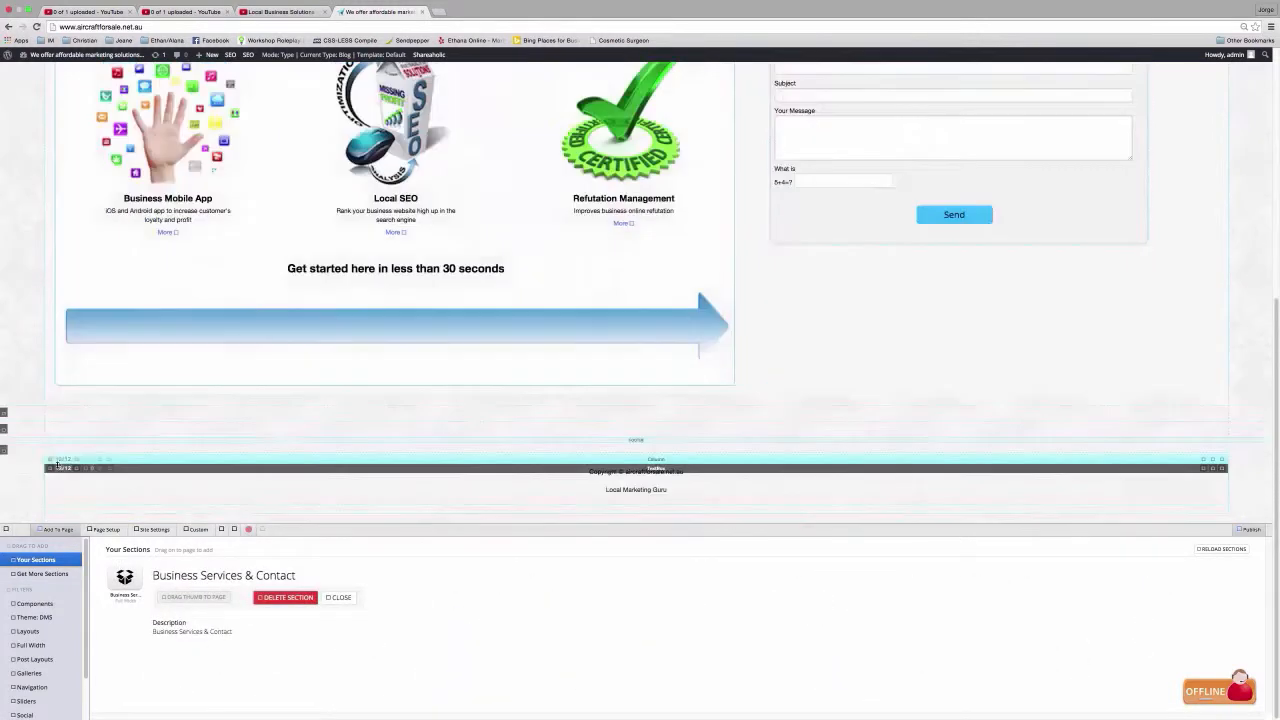
{"action": "mouse_move", "coordinate": [125, 580]}
{"action": "left_mouse_down"}
{"action": "mouse_move", "coordinate": [137, 453]}
{"action": "mouse_move", "coordinate": [131, 599]}
{"action": "left_mouse_up"}
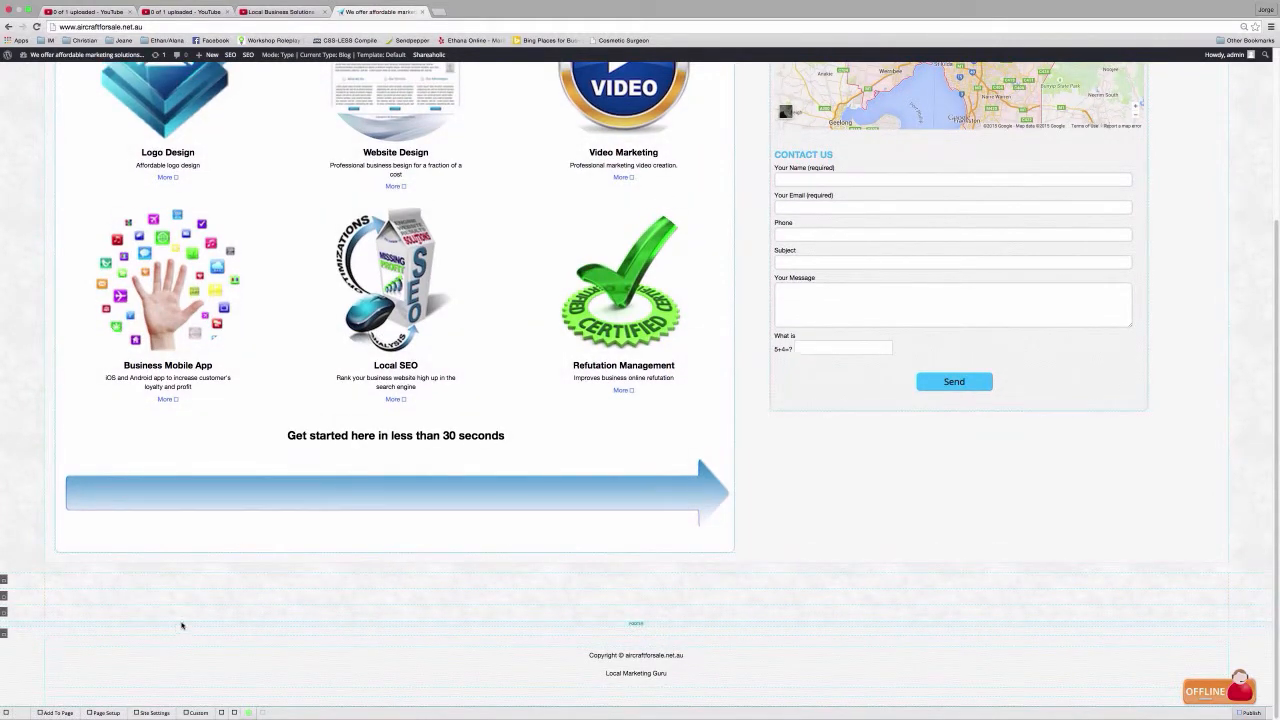
Delete the three empty areas between the main content and the footer
{"action": "mouse_move", "coordinate": [5, 580]}
{"action": "left_click", "coordinate": [7, 580]}
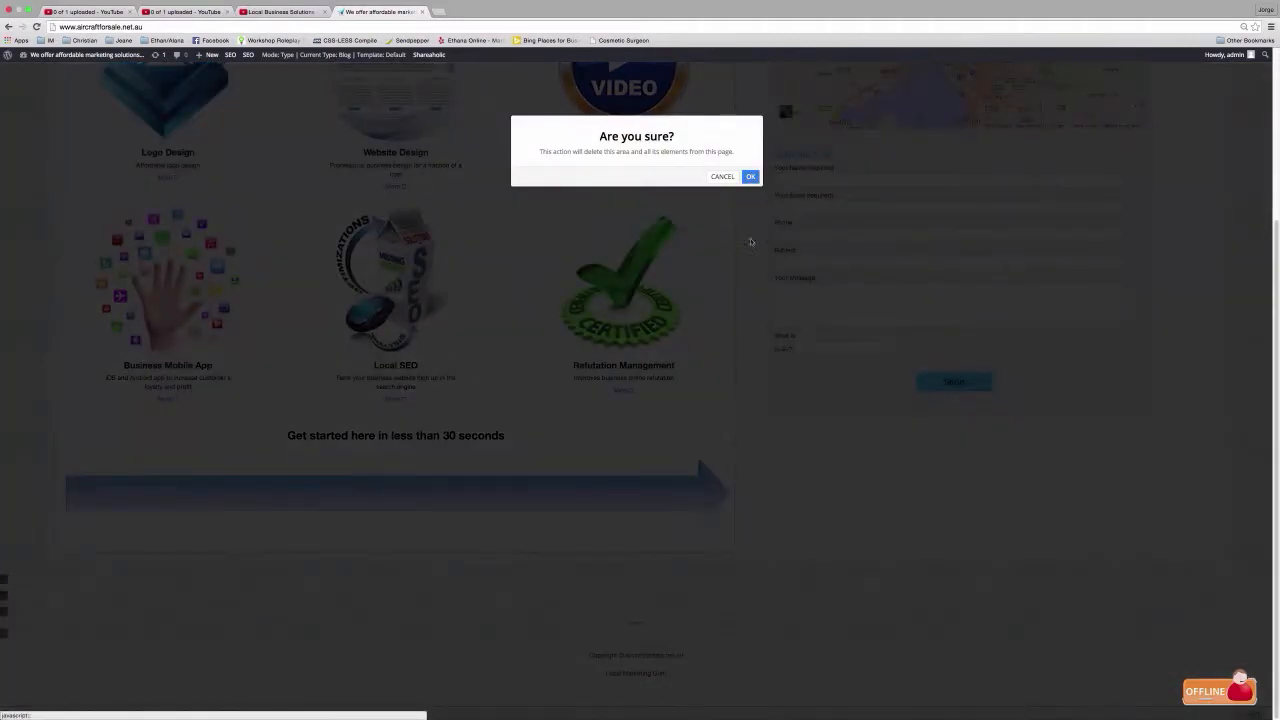
{"action": "left_click", "coordinate": [751, 176]}
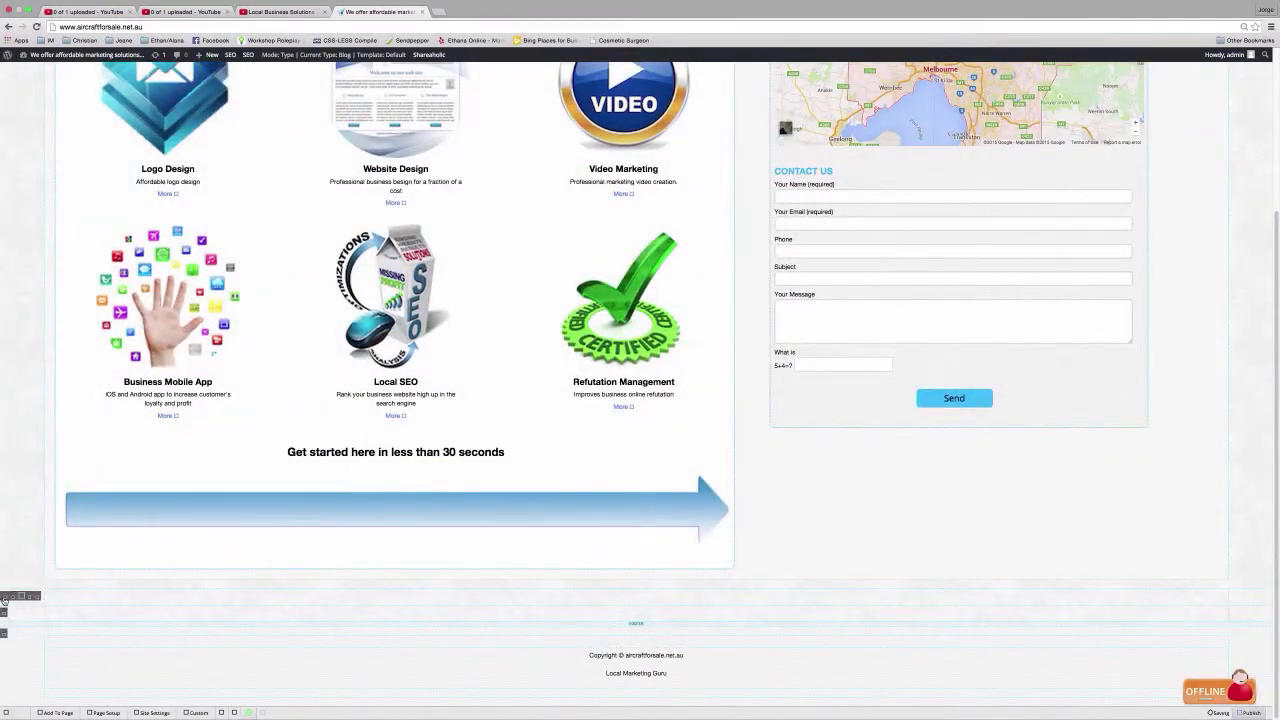
{"action": "left_click", "coordinate": [8, 598]}
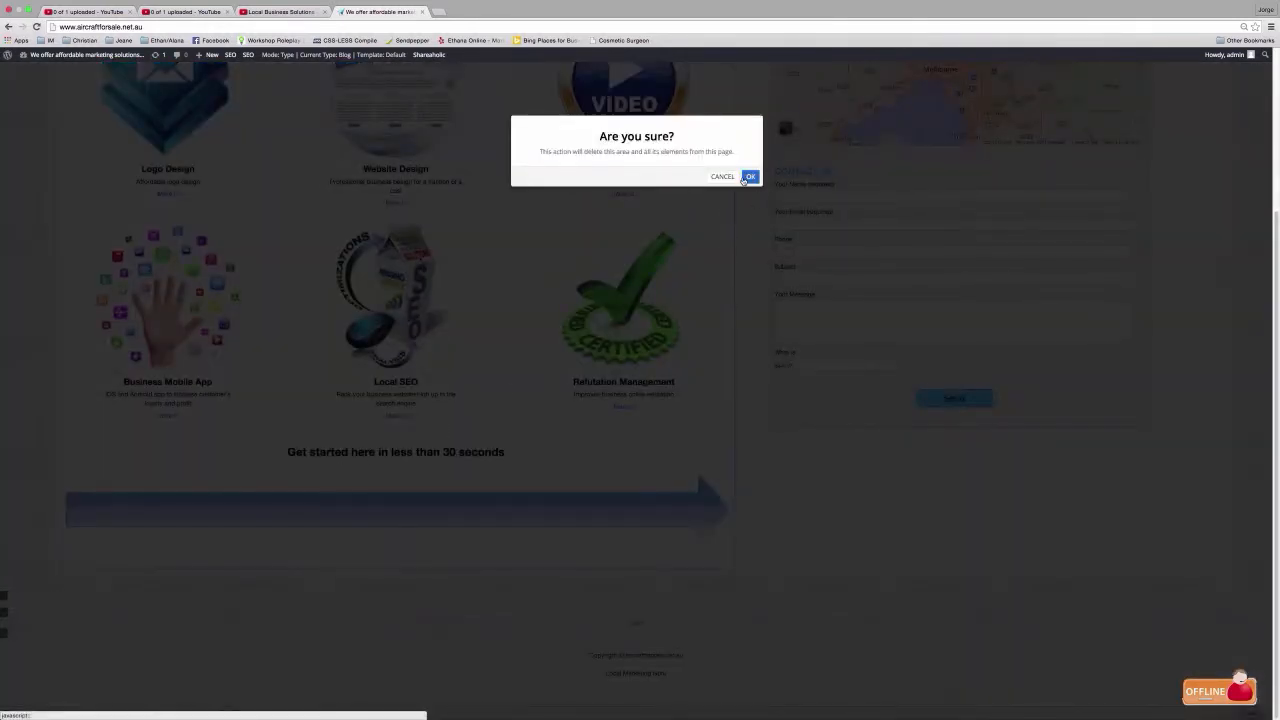
{"action": "left_click", "coordinate": [749, 179]}
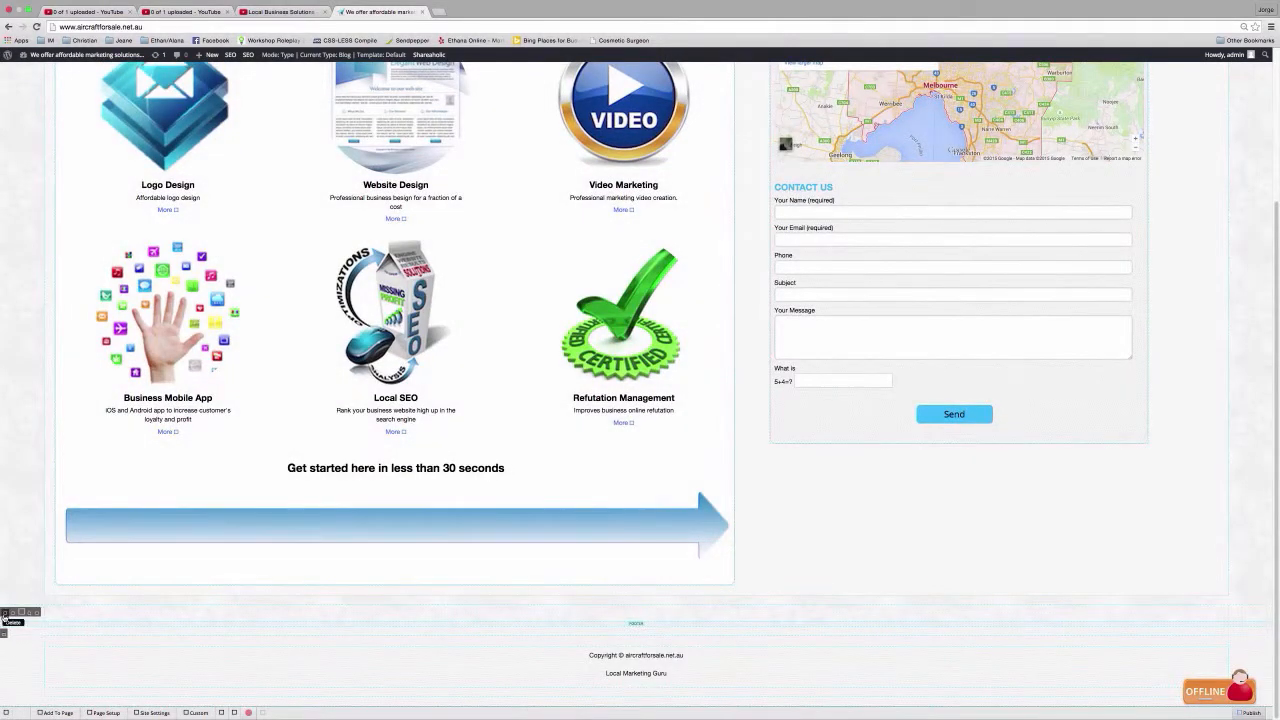
{"action": "left_click", "coordinate": [4, 614]}
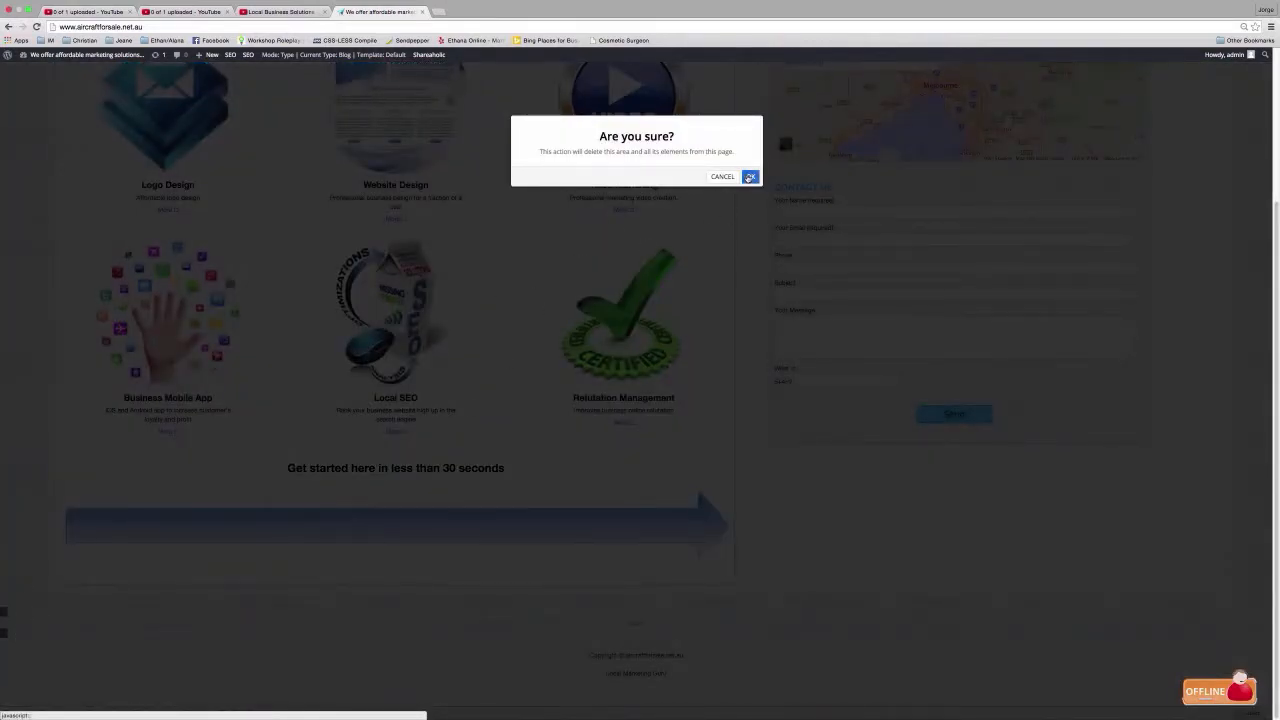
{"action": "left_click", "coordinate": [749, 178]}
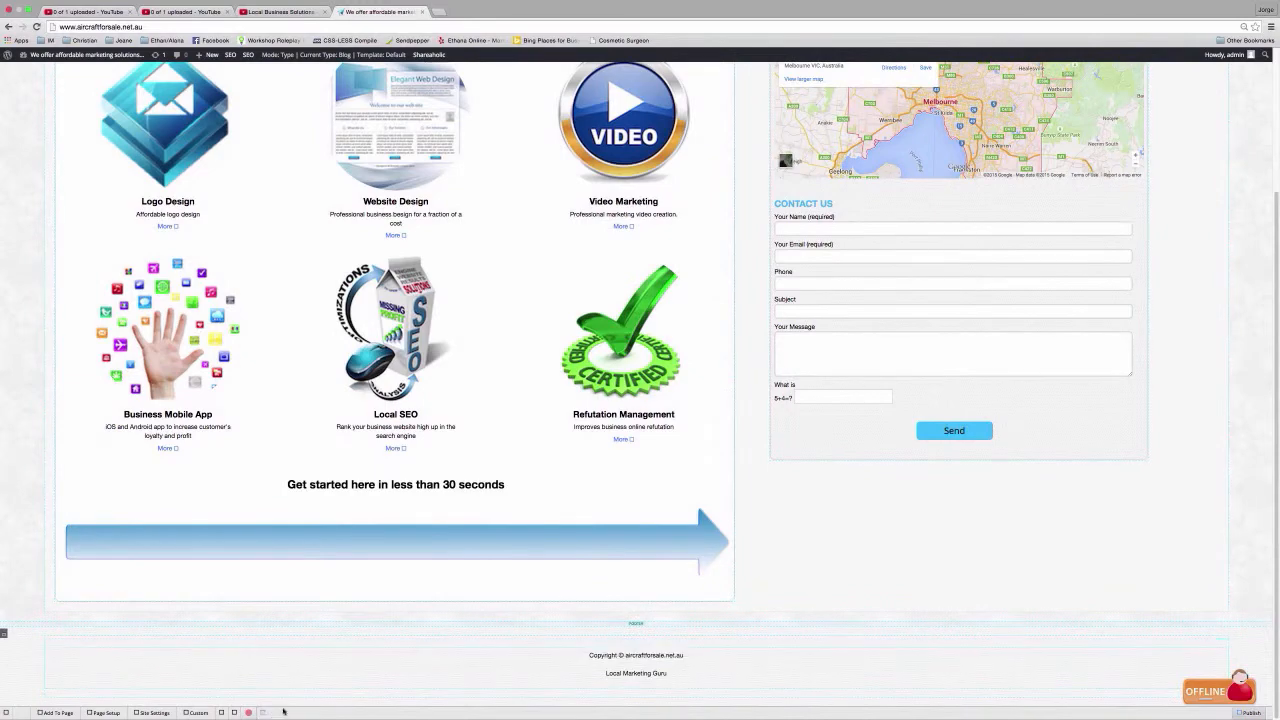
Delete the saved custom section Business Services & Contact from the section library
{"action": "left_click", "coordinate": [55, 712]}
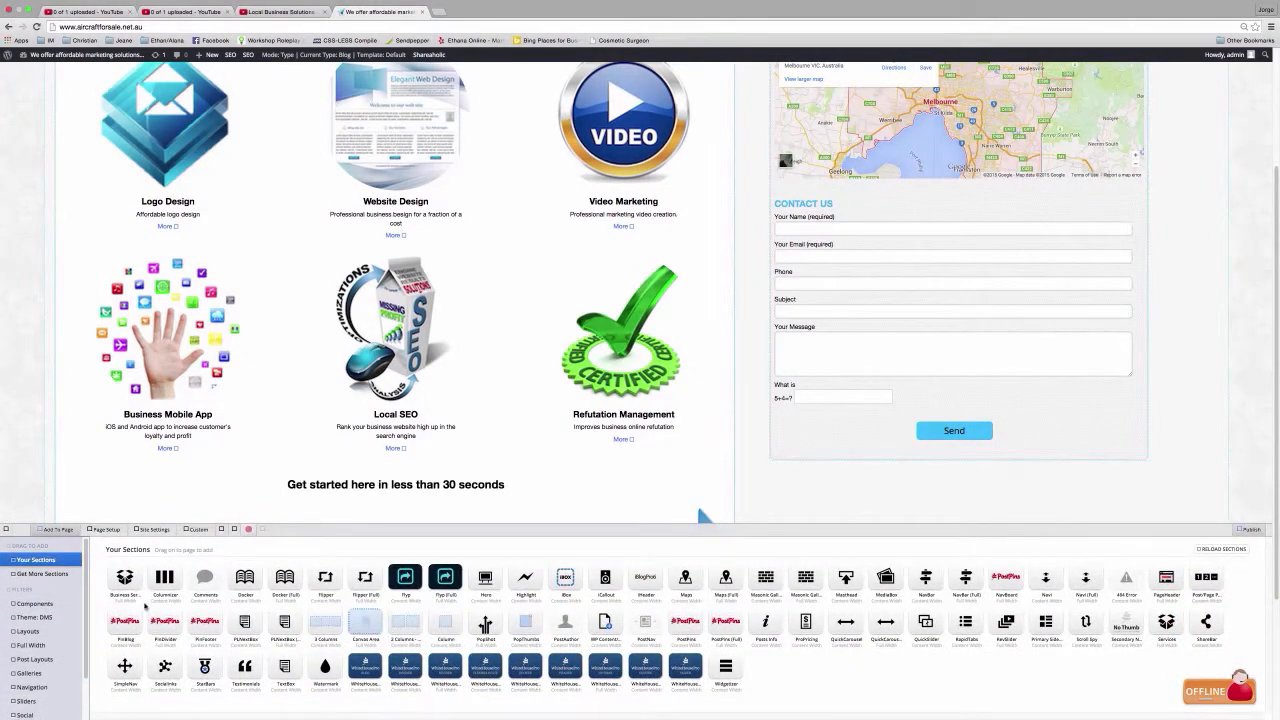
{"action": "left_click", "coordinate": [126, 584]}
{"action": "left_click", "coordinate": [277, 601]}
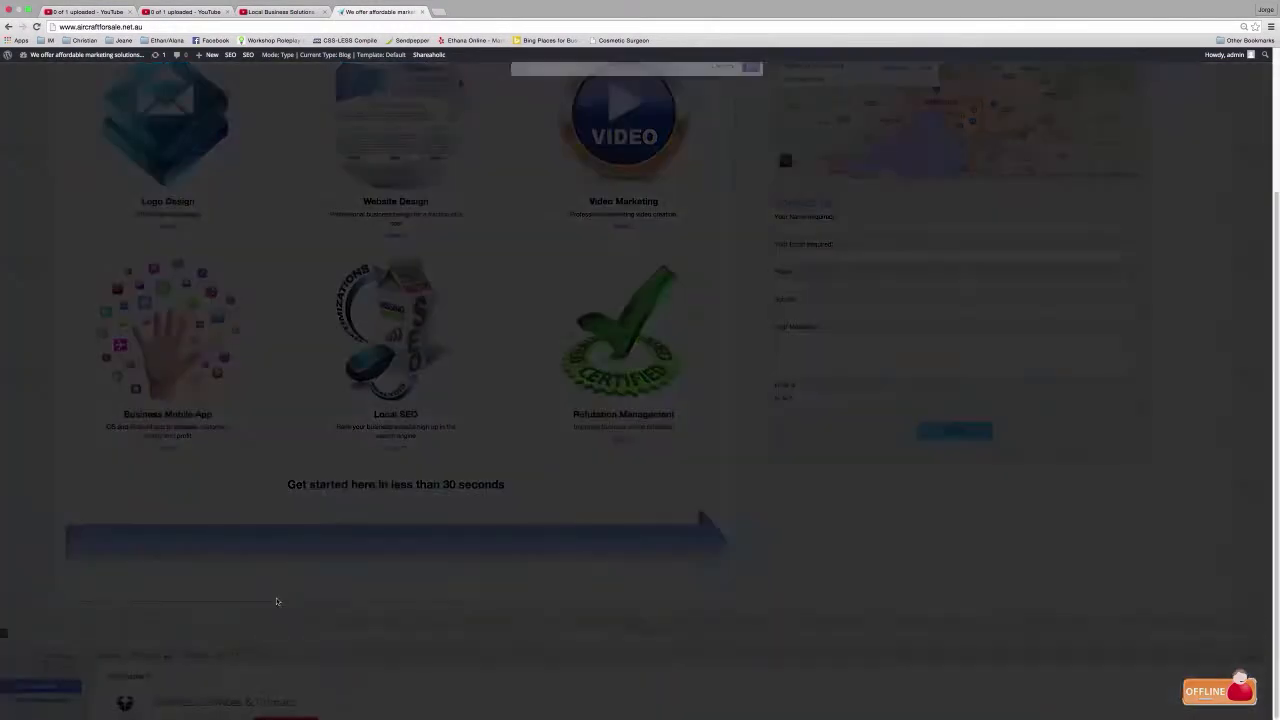
{"action": "left_click", "coordinate": [749, 176]}
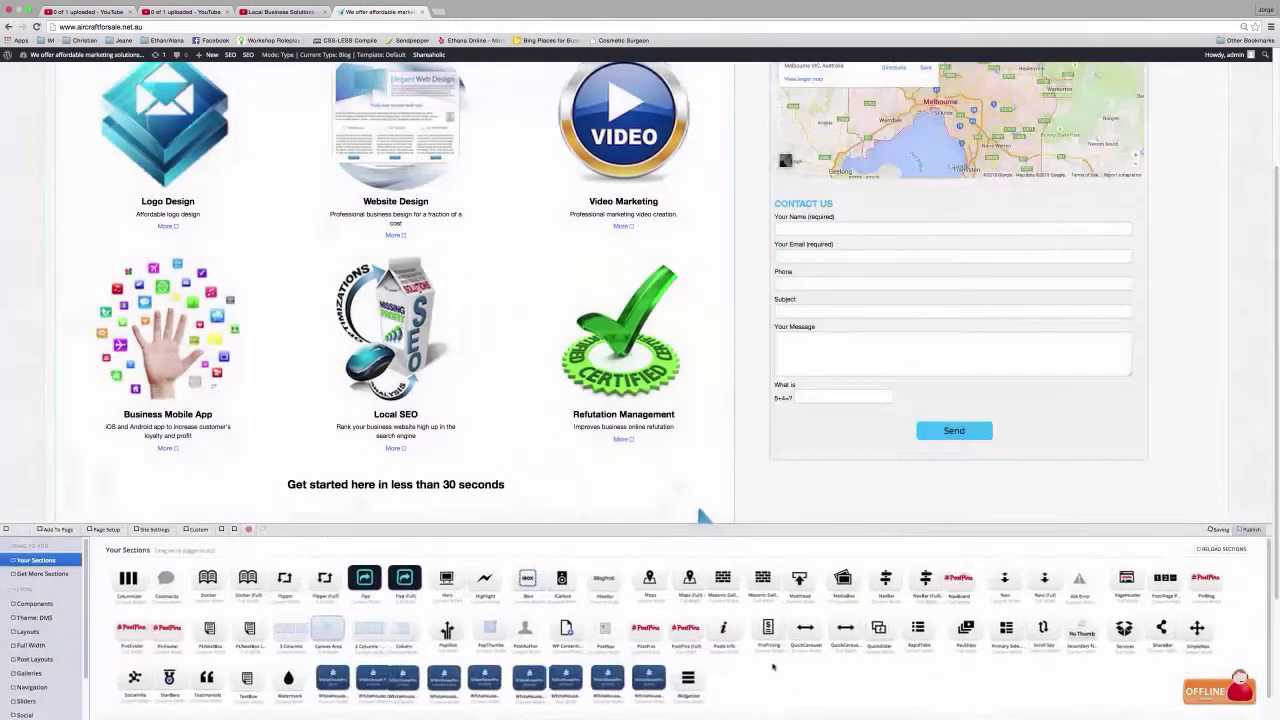
Save the services and contact area as a custom section named and described "Business Services & Contacts", and break the area's link to it
{"action": "scroll", "coordinate": [500, 372], "scroll_direction": "up", "scroll_amount": 3}
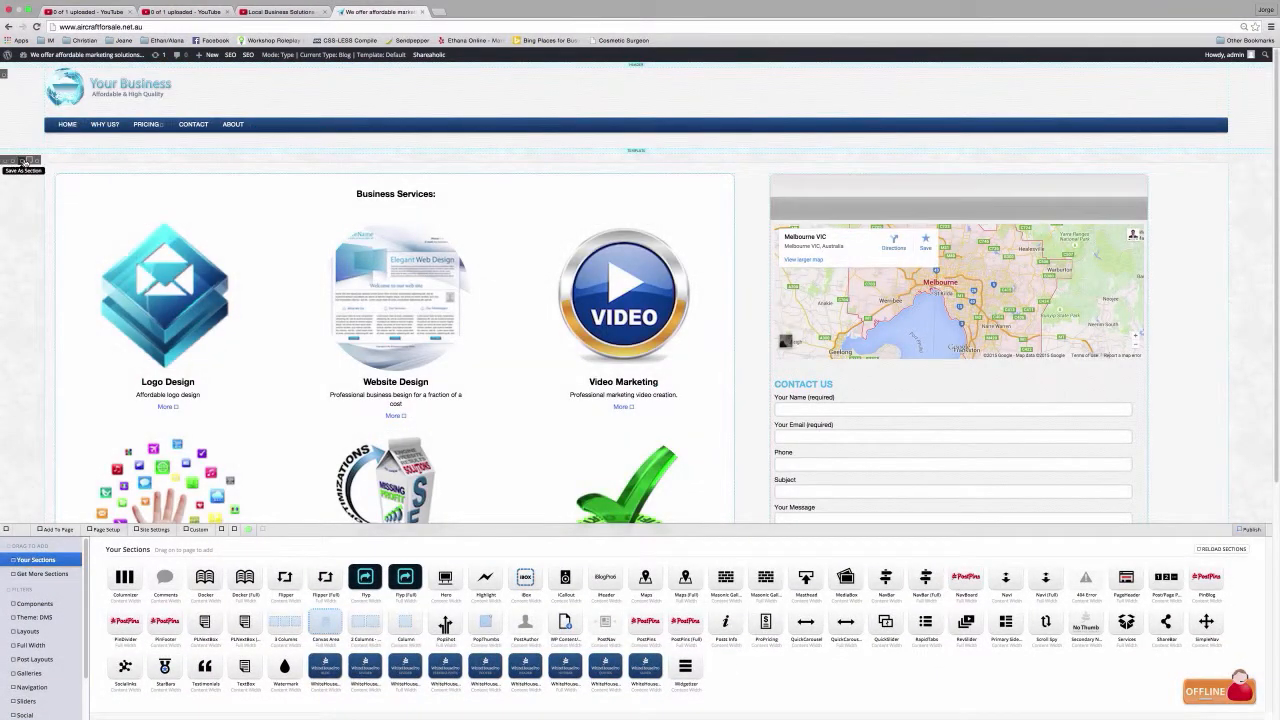
{"action": "left_click", "coordinate": [22, 161]}
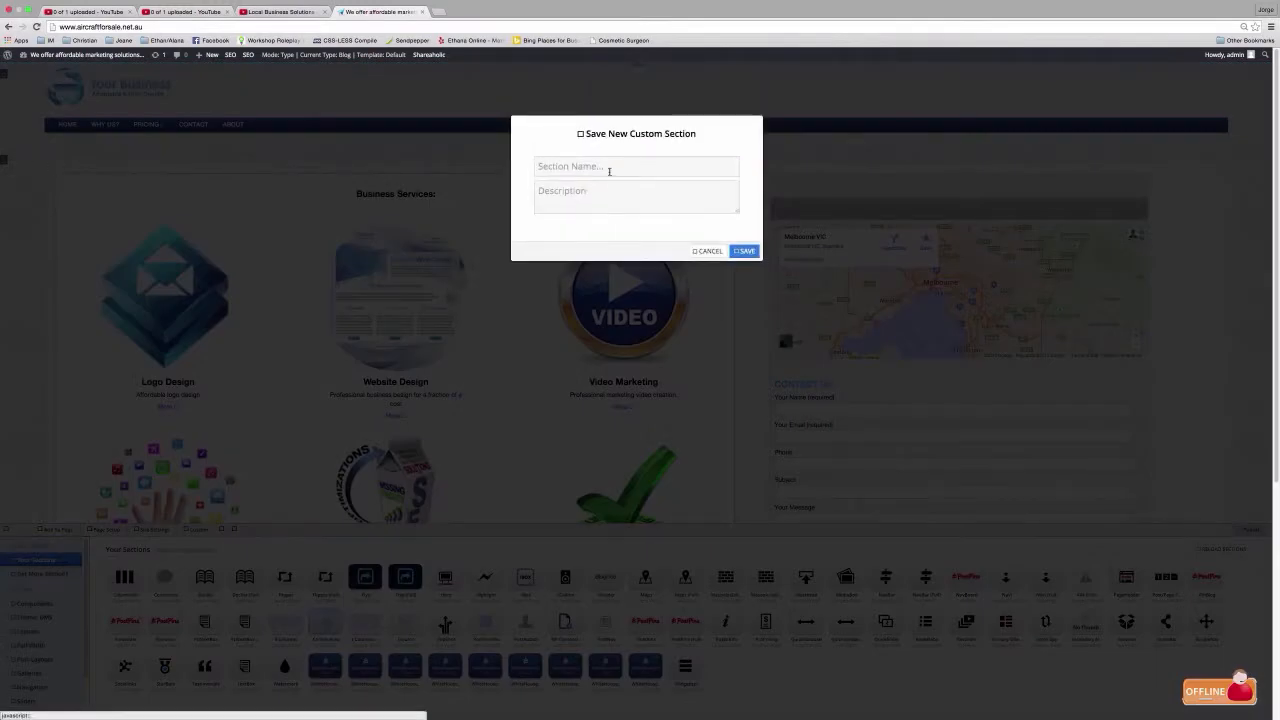
{"action": "left_click", "coordinate": [609, 171]}
{"action": "type", "text": "Business "}
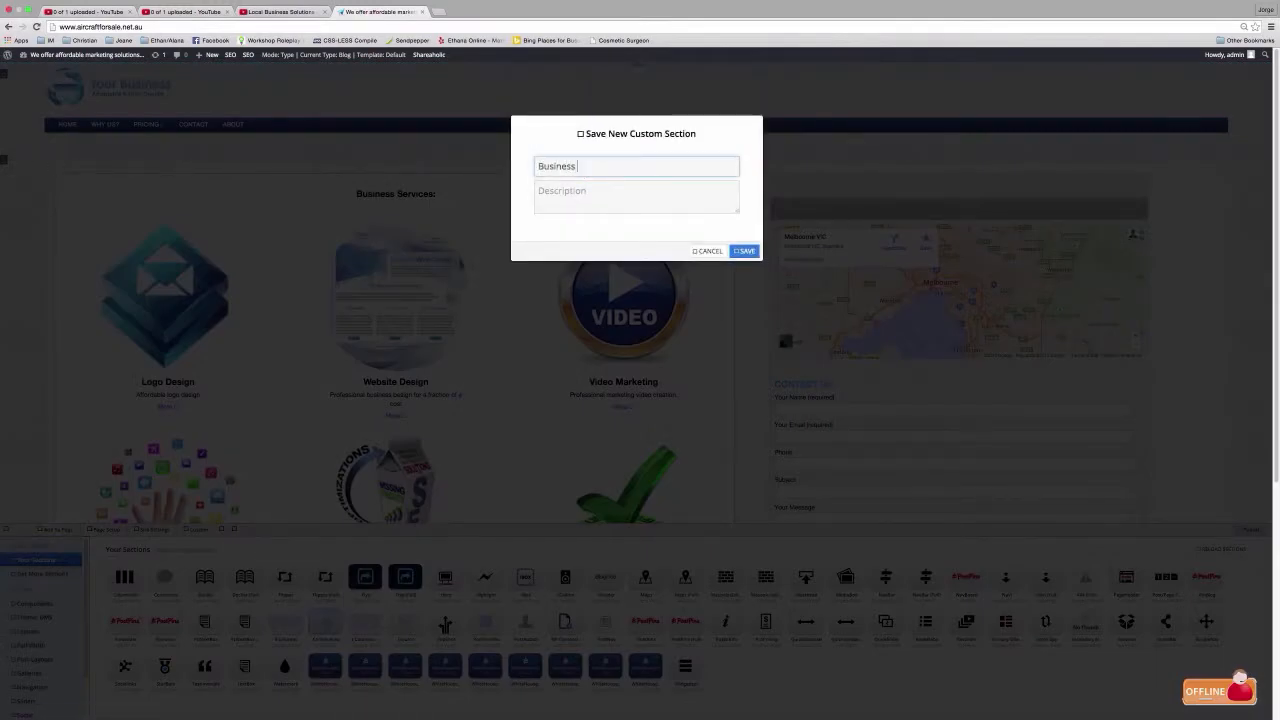
{"action": "type", "text": "Services & COn"}
{"action": "triple_click", "coordinate": [592, 169]}
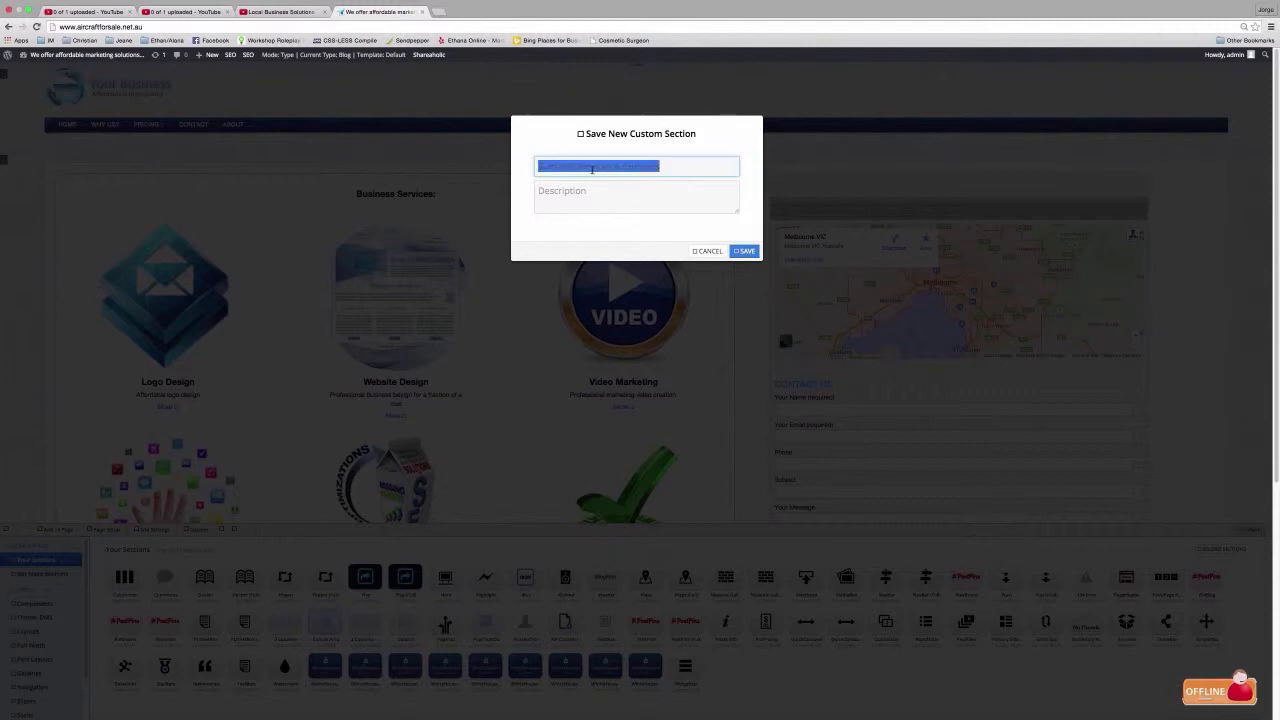
{"action": "left_click", "coordinate": [596, 191]}
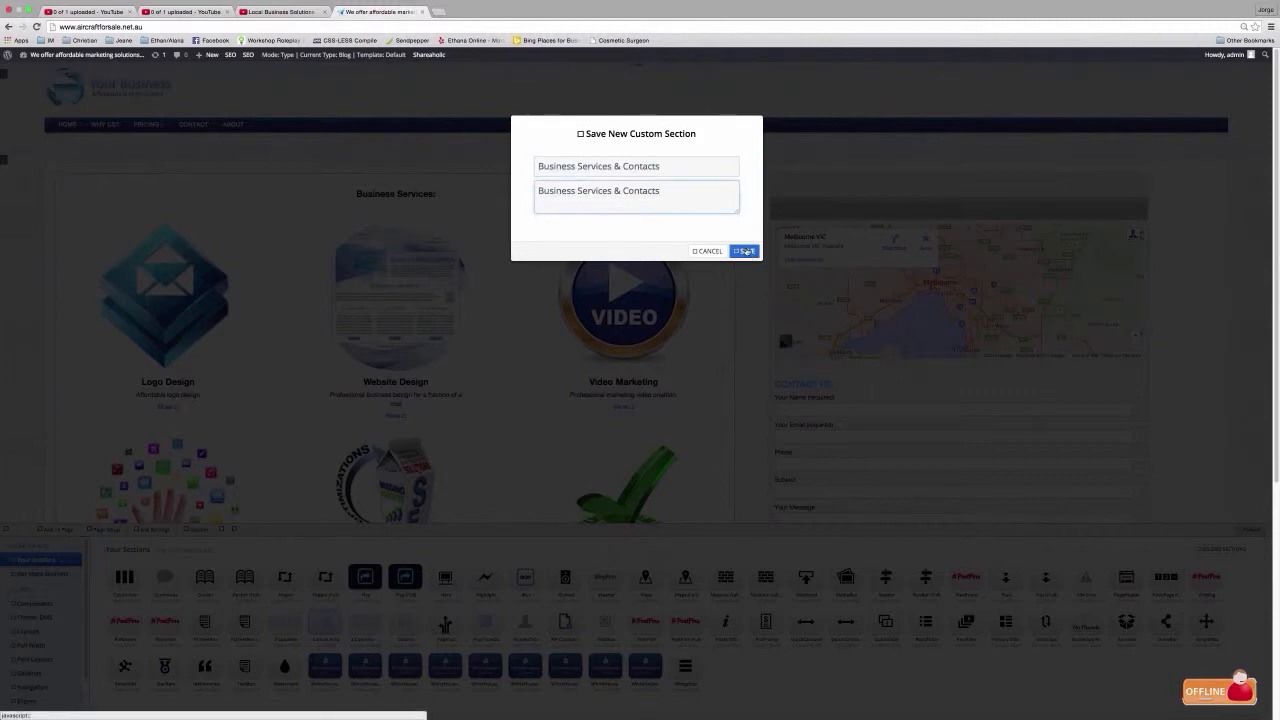
{"action": "left_click", "coordinate": [746, 251]}
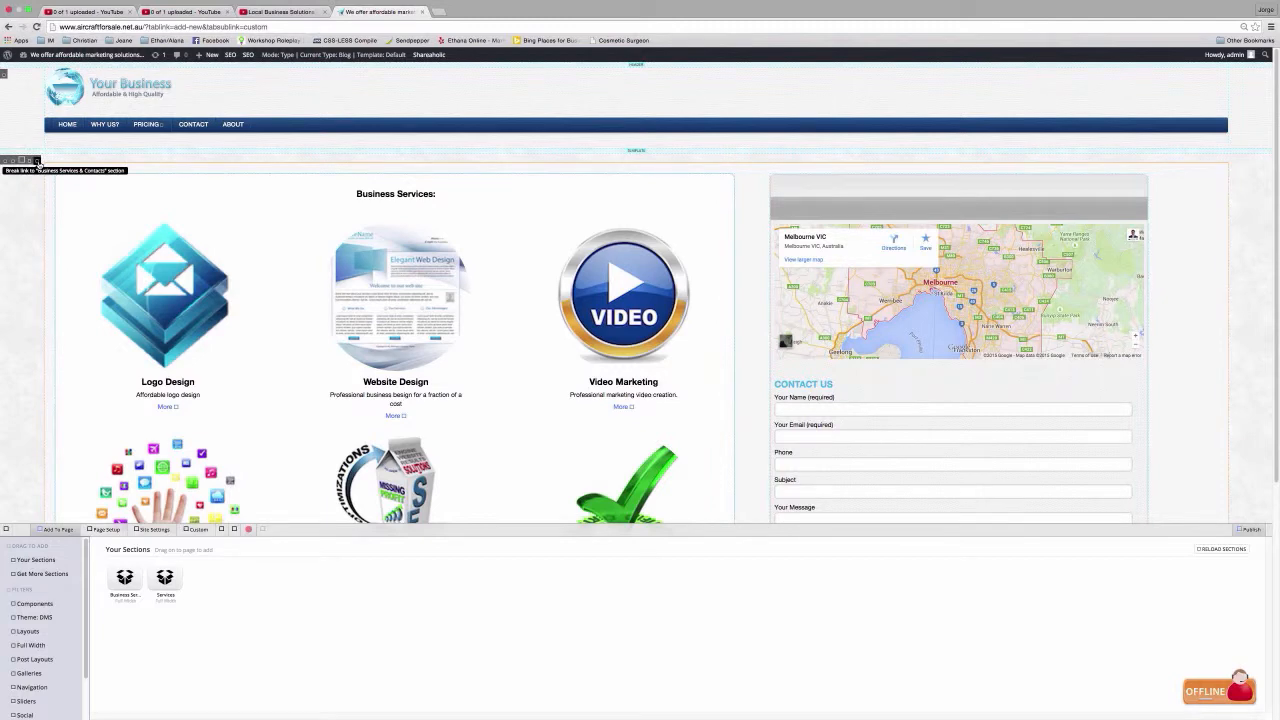
{"action": "left_click", "coordinate": [37, 162]}
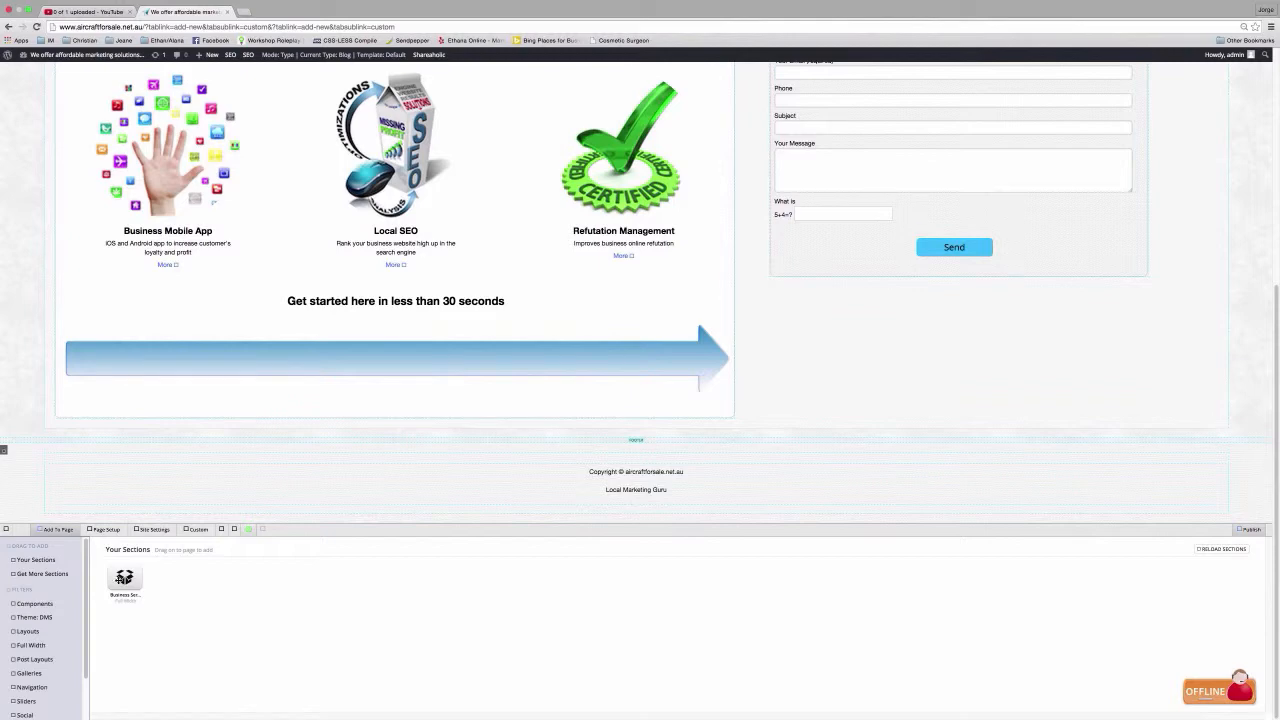
Insert the saved Business Services & Contacts section below the footer and reload the page to show it
{"action": "left_click_drag", "start_coordinate": [124, 578], "coordinate": [124, 606]}
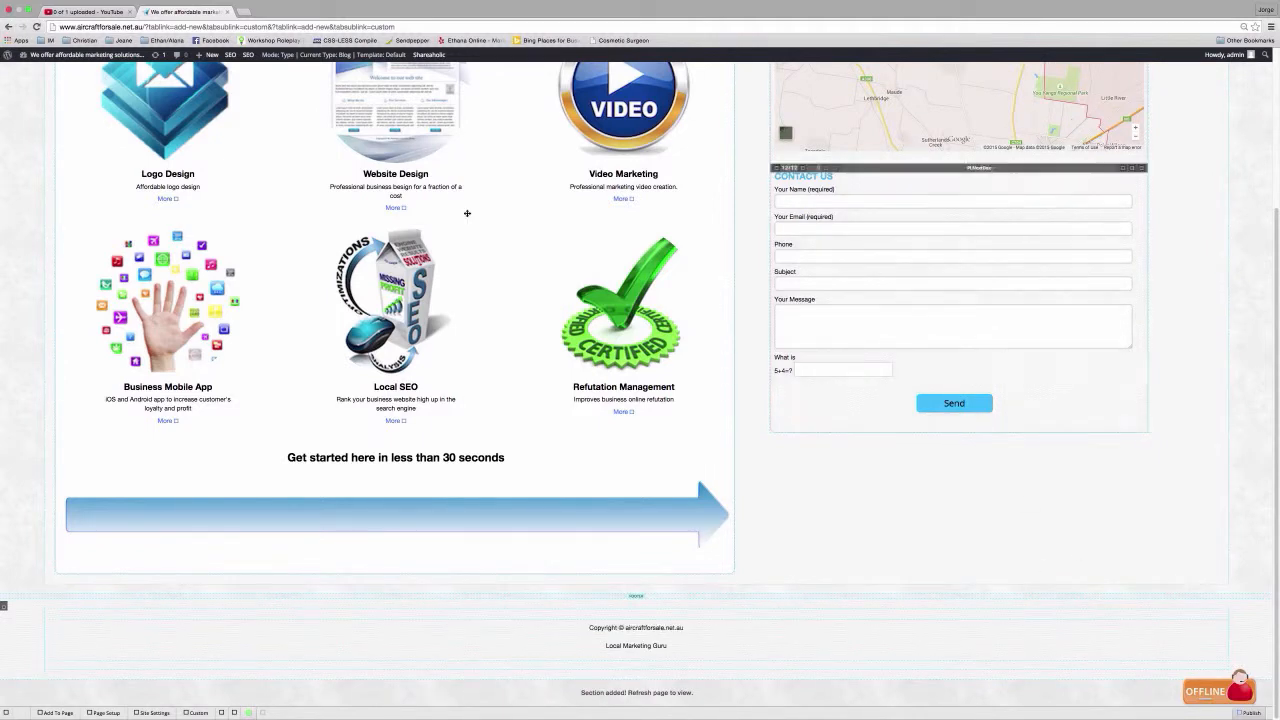
{"action": "left_click", "coordinate": [37, 27]}
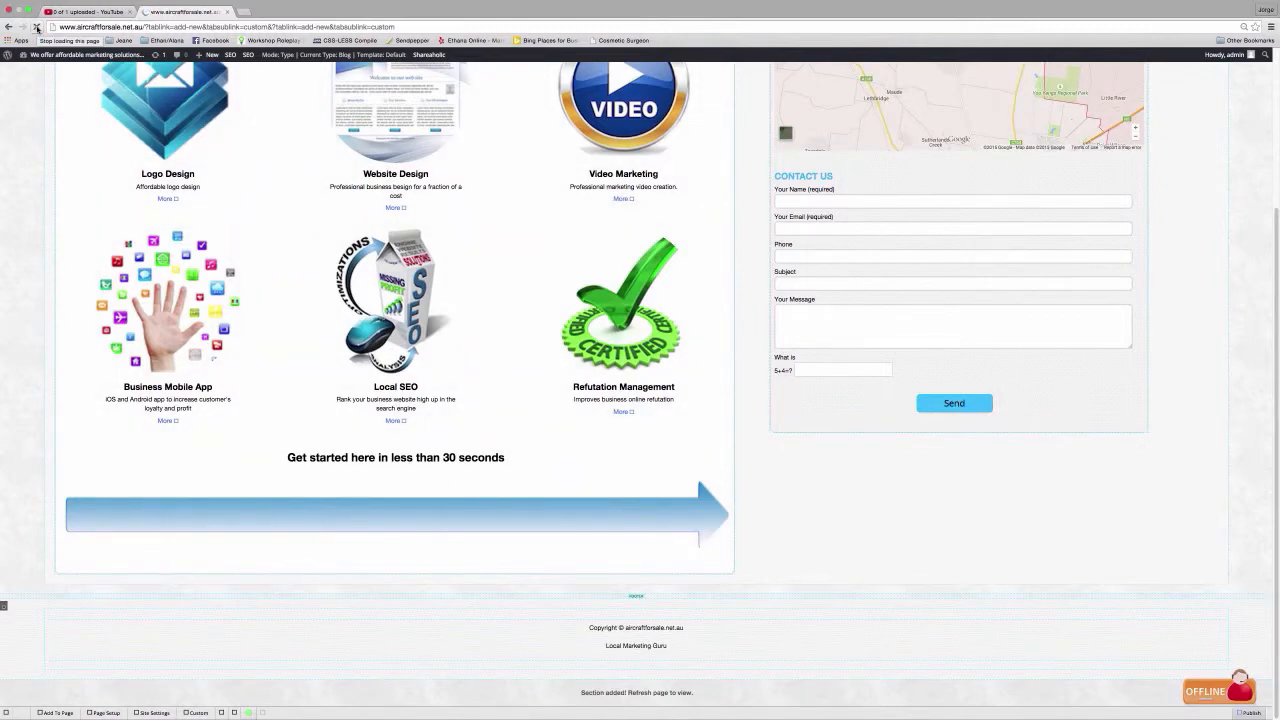
{"action": "scroll", "coordinate": [441, 309], "scroll_direction": "down", "scroll_amount": 5}
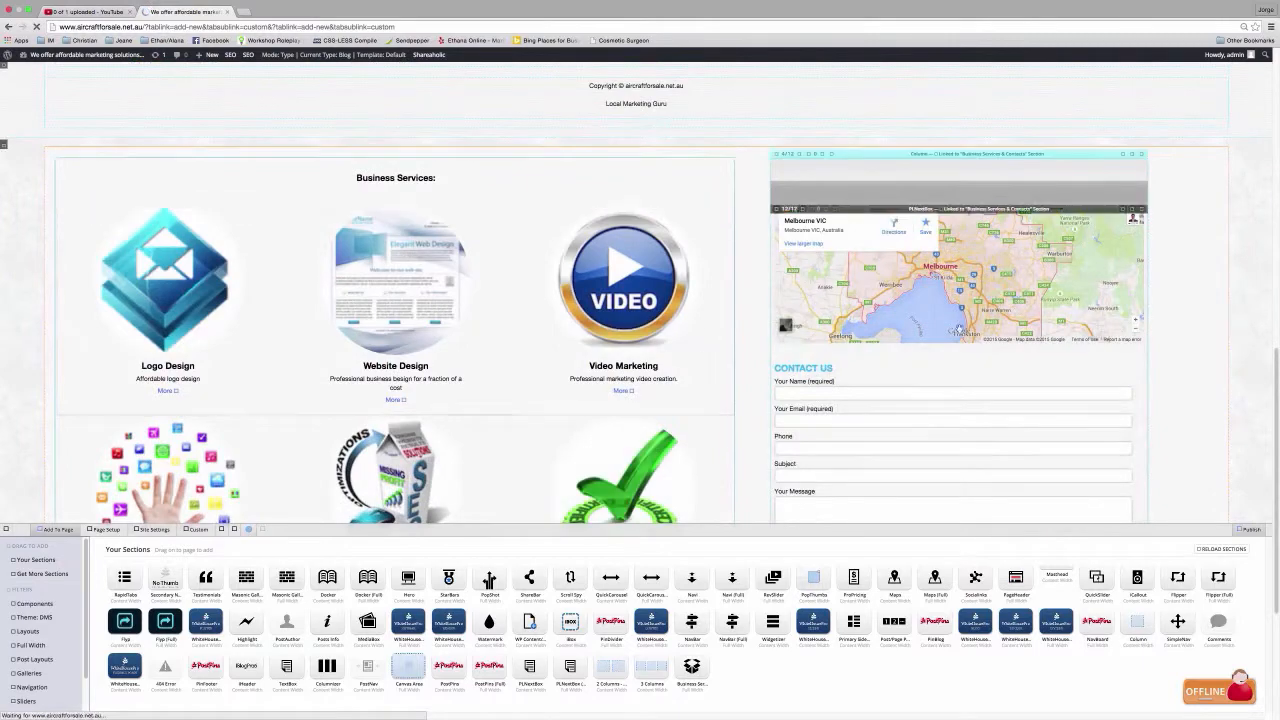
Delete the inserted Business Services & Contacts area below the footer
{"action": "scroll", "coordinate": [1229, 310], "scroll_direction": "down", "scroll_amount": 3}
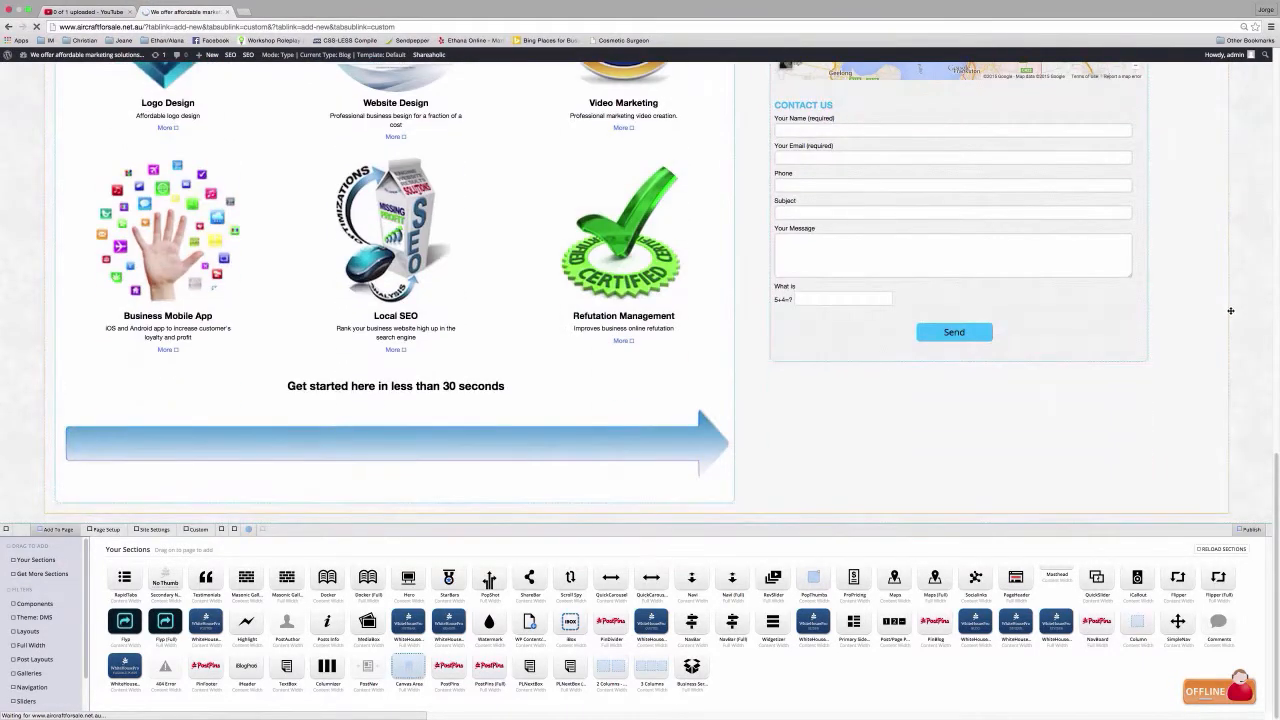
{"action": "scroll", "coordinate": [1229, 310], "scroll_direction": "up", "scroll_amount": 5}
{"action": "mouse_move", "coordinate": [8, 421]}
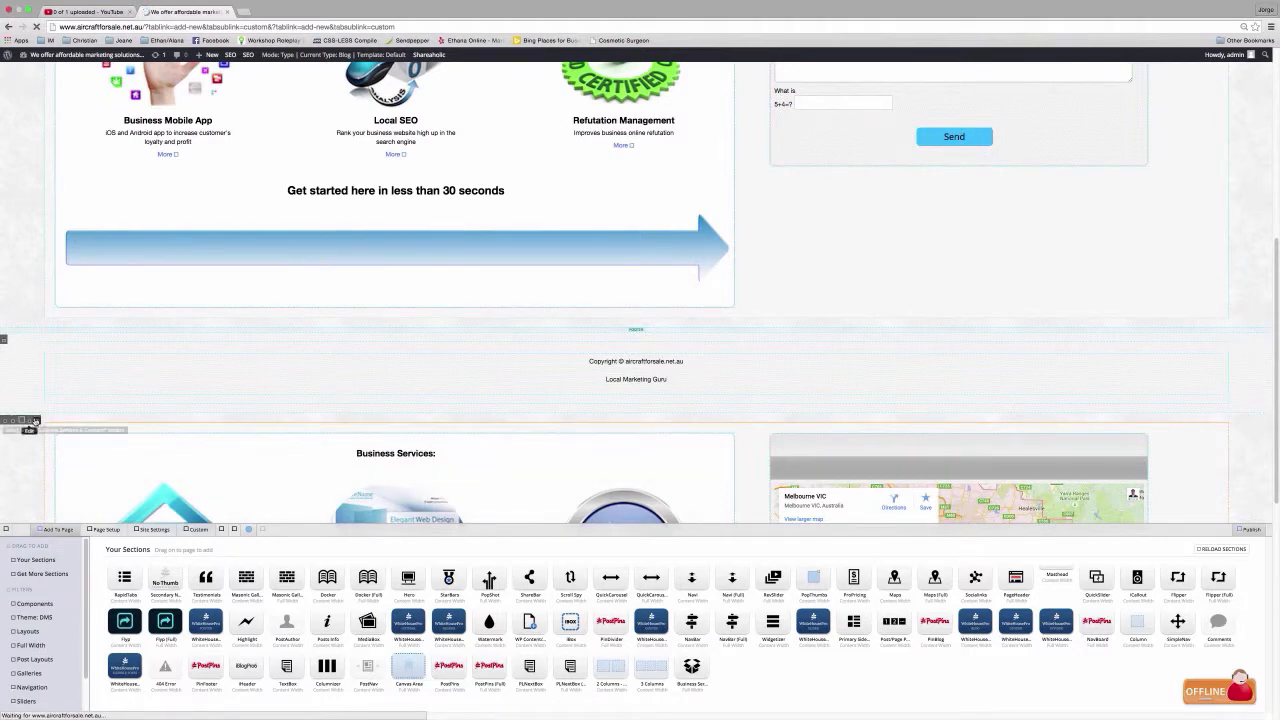
{"action": "left_click", "coordinate": [37, 421]}
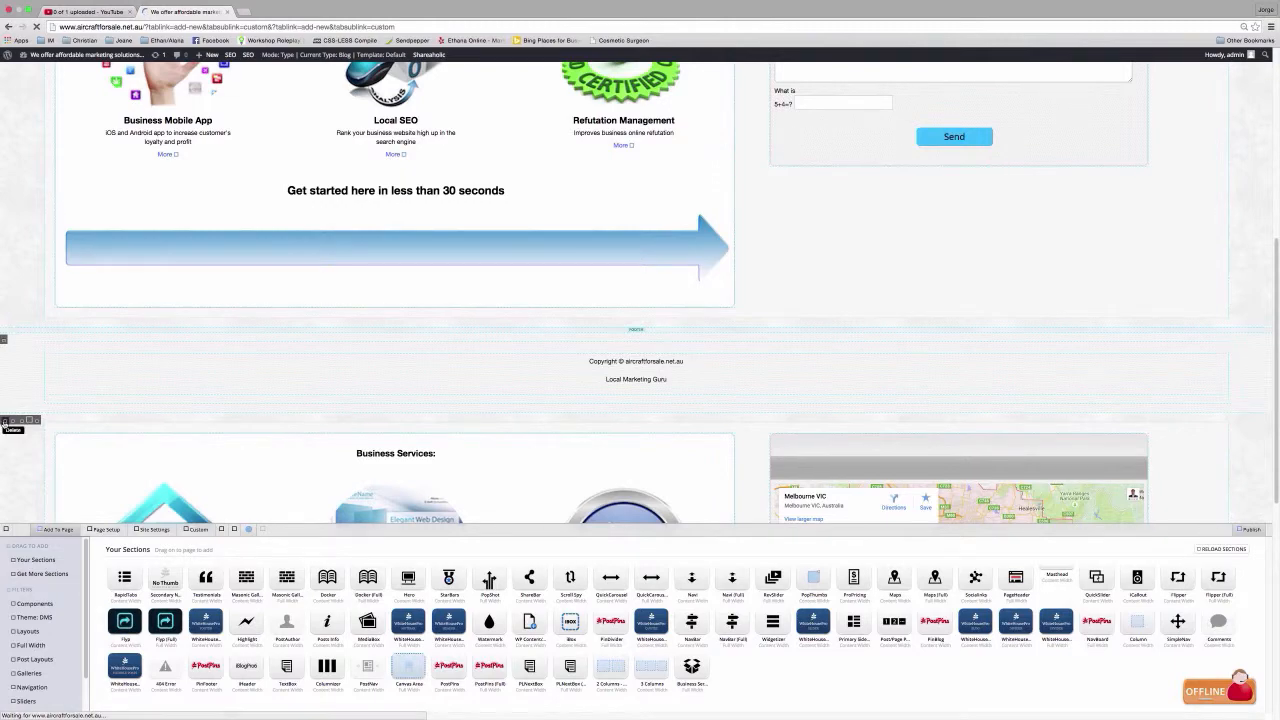
{"action": "left_click", "coordinate": [4, 423]}
{"action": "left_click", "coordinate": [749, 177]}
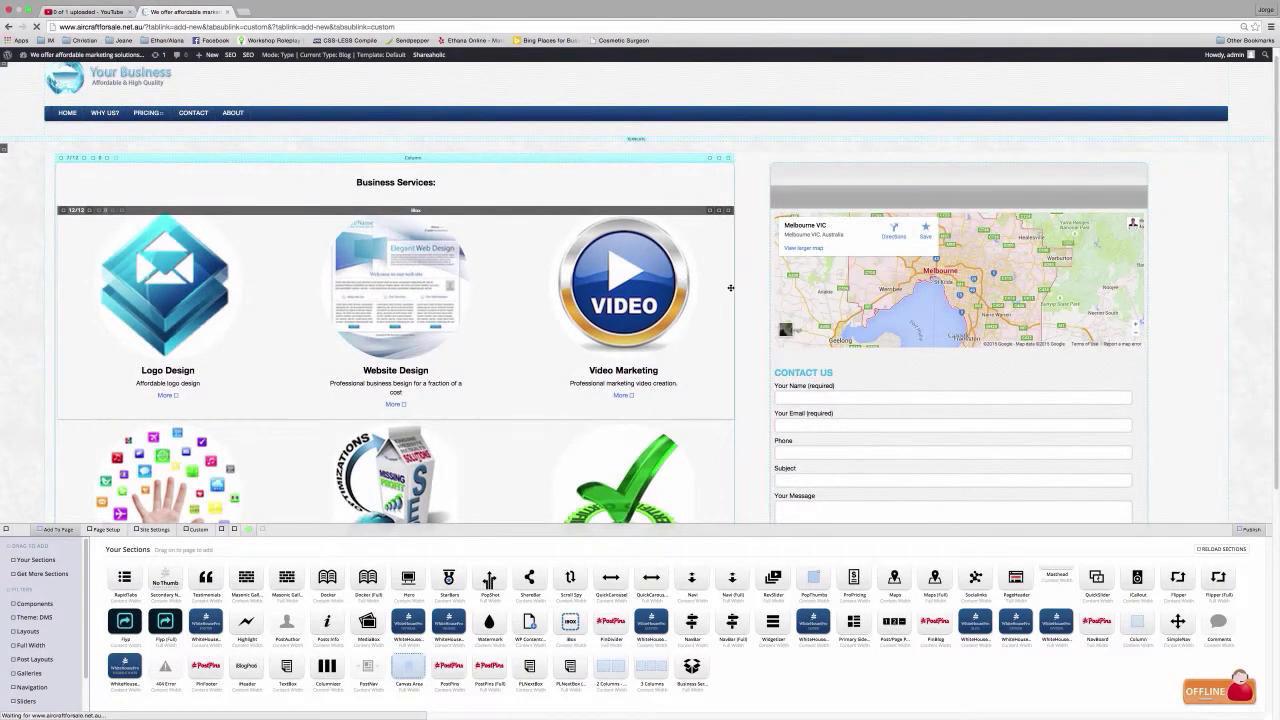
Clone the iBox row with Logo Design, Website Design and Video Marketing, and review the services column
{"action": "scroll", "coordinate": [750, 300], "scroll_direction": "down", "scroll_amount": 4}
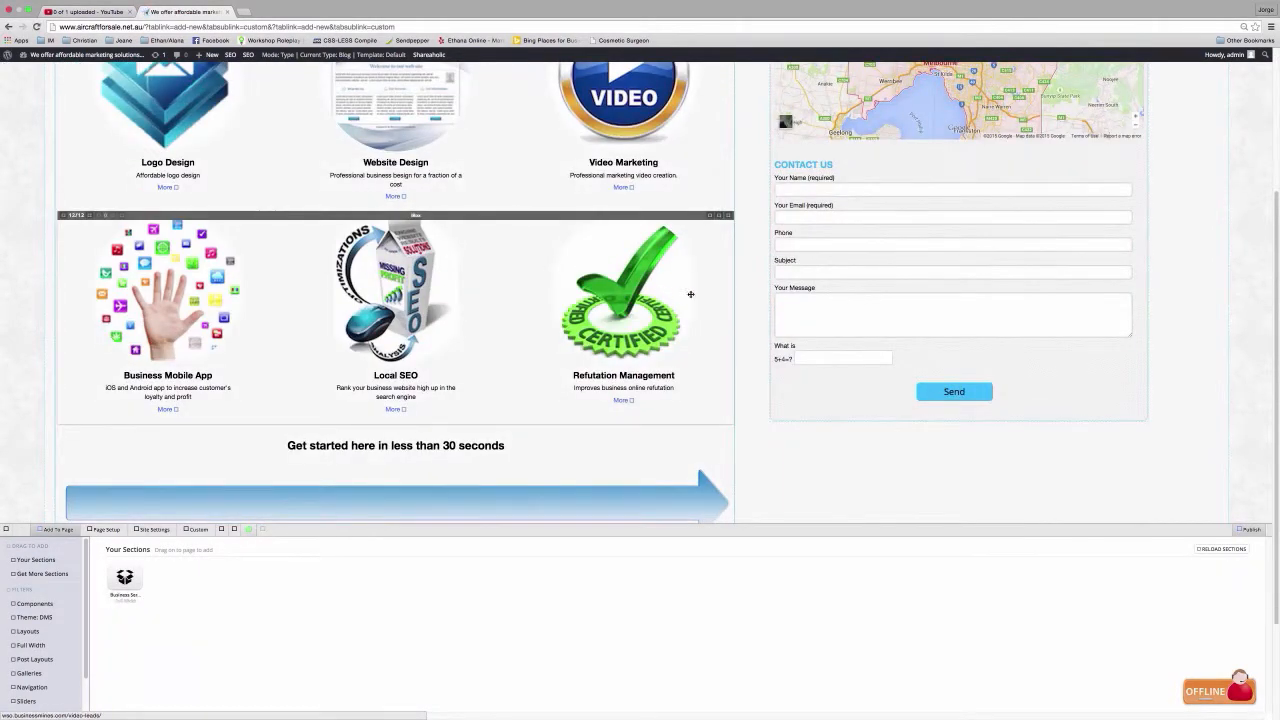
{"action": "scroll", "coordinate": [716, 297], "scroll_direction": "up", "scroll_amount": 3}
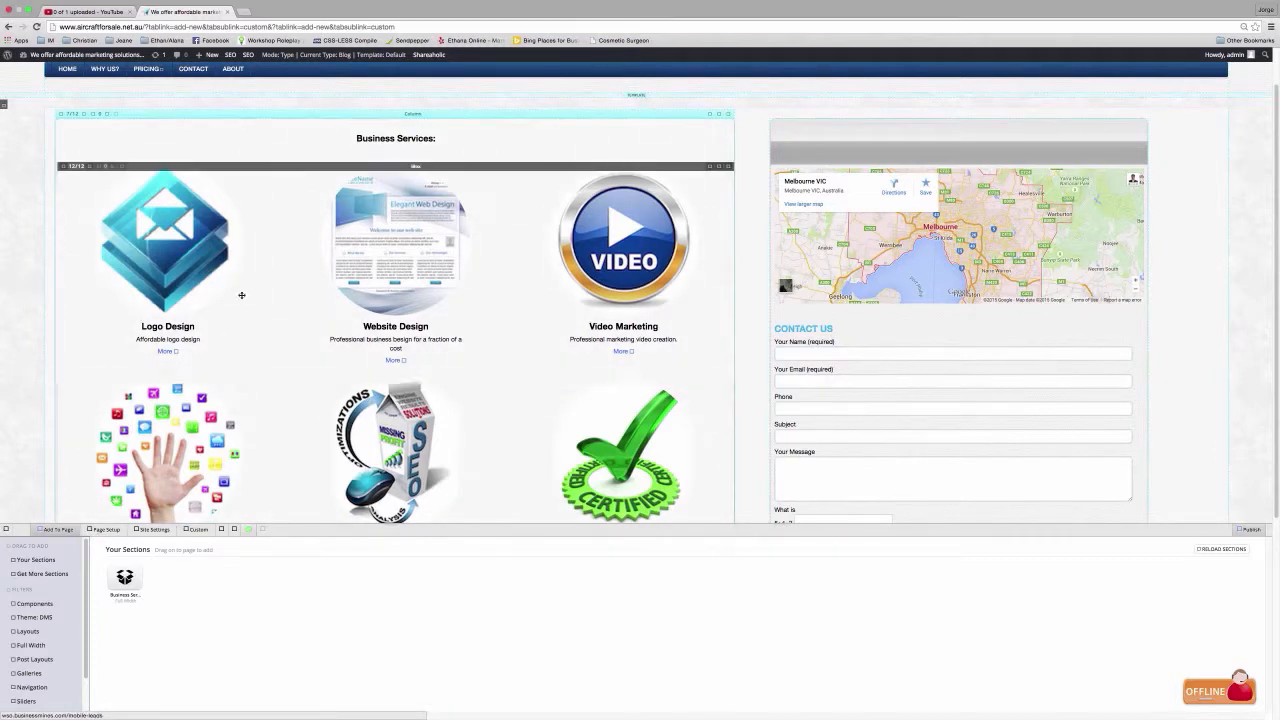
{"action": "left_click", "coordinate": [721, 170]}
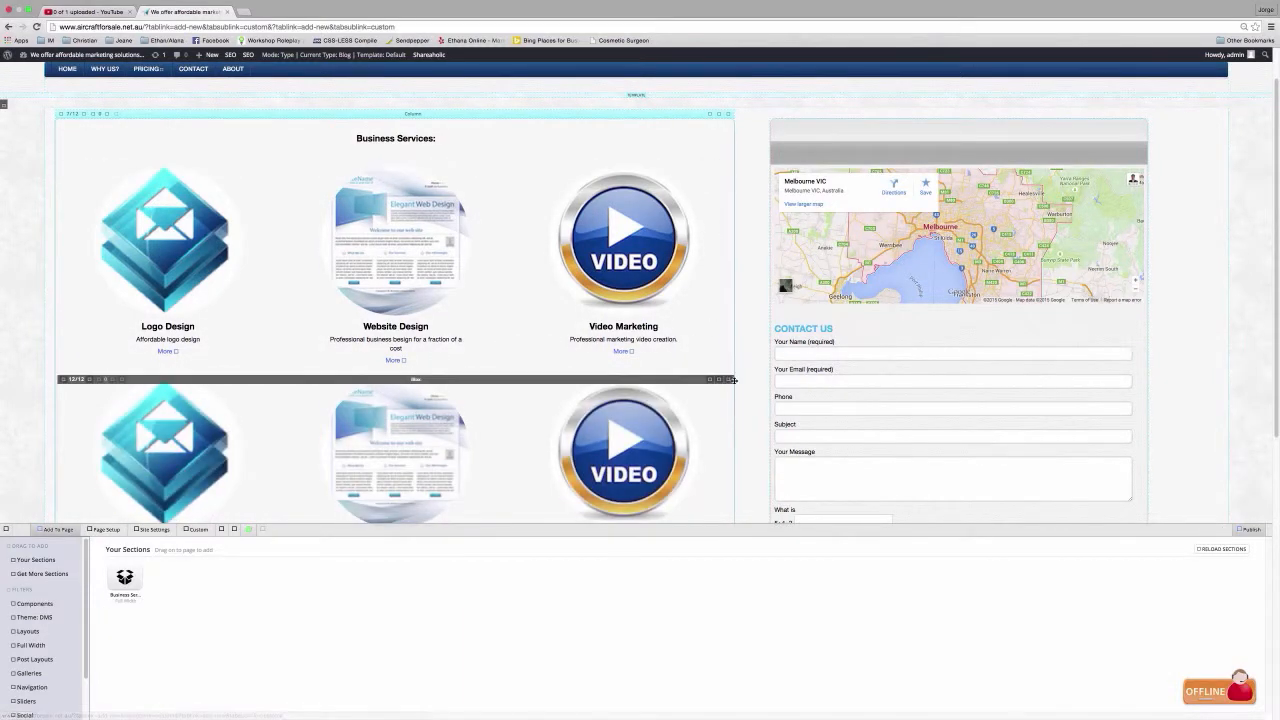
{"action": "scroll", "coordinate": [605, 362], "scroll_direction": "down", "scroll_amount": 2}
{"action": "scroll", "coordinate": [286, 408], "scroll_direction": "down", "scroll_amount": 5}
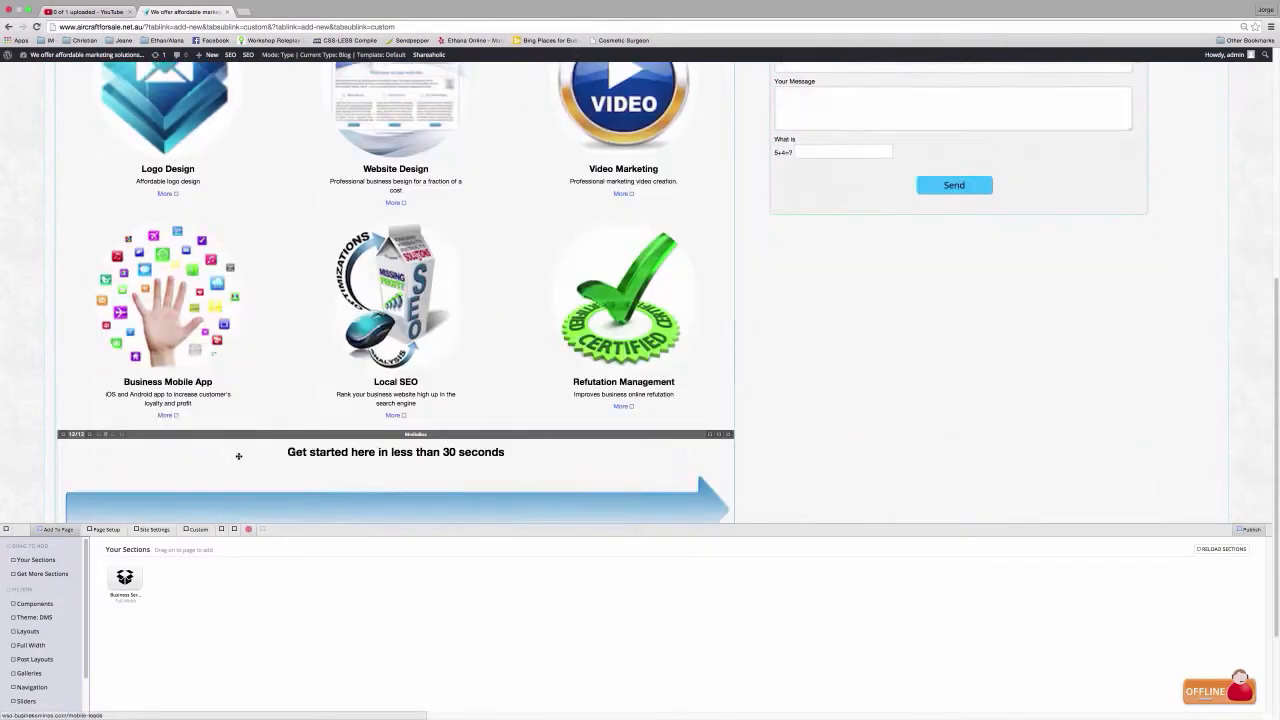
{"action": "scroll", "coordinate": [257, 420], "scroll_direction": "up", "scroll_amount": 3}
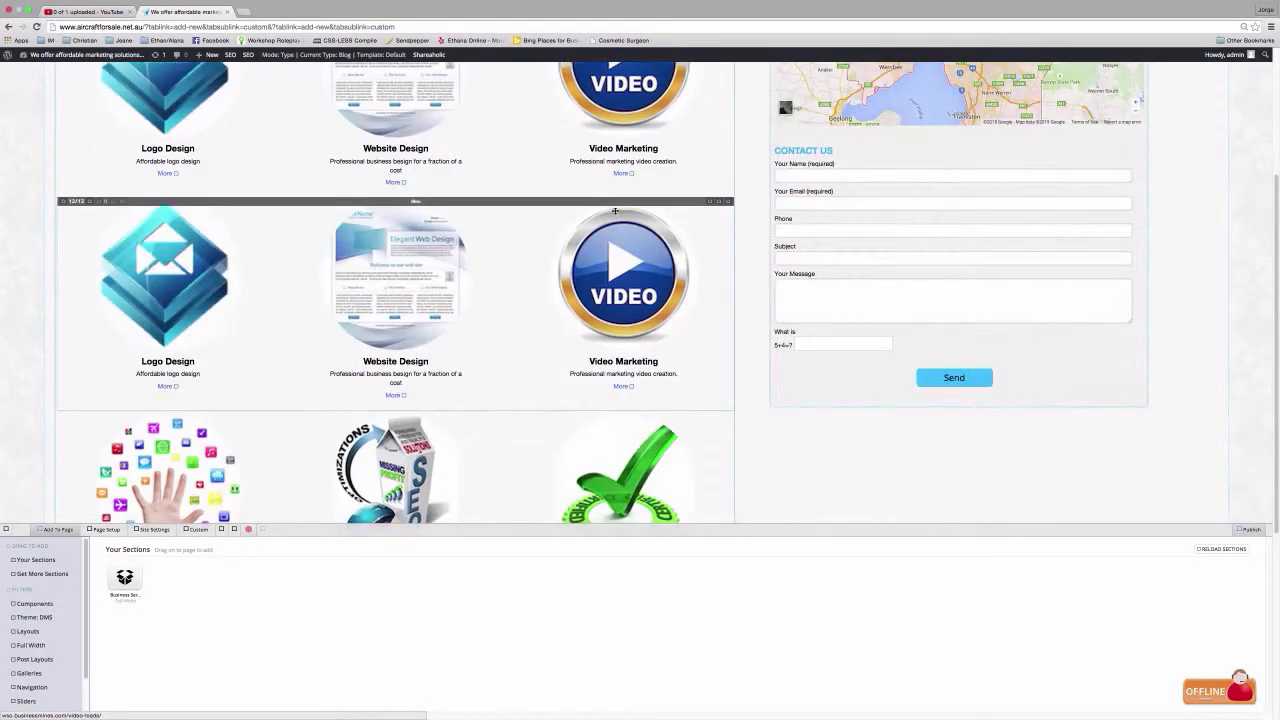
{"action": "scroll", "coordinate": [671, 356], "scroll_direction": "up", "scroll_amount": 3}
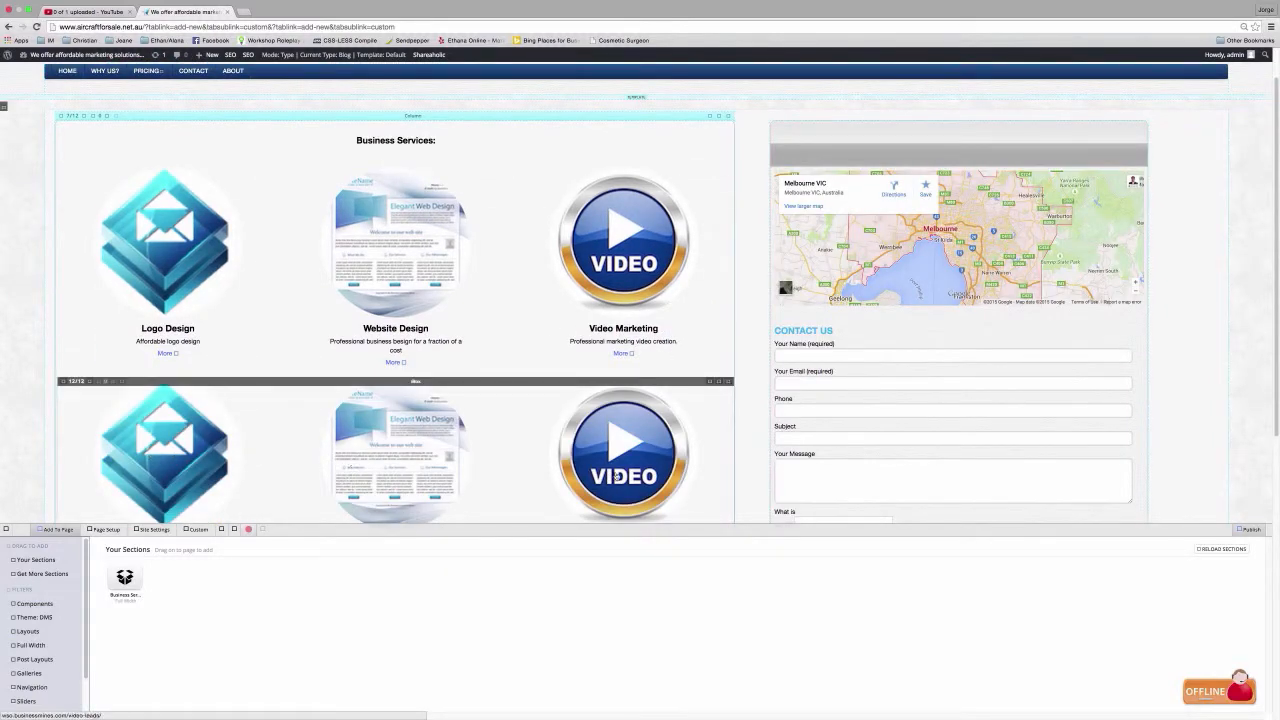
Open the options of the cloned iBox row and look through the settings of iBox 1
{"action": "left_click", "coordinate": [710, 382]}
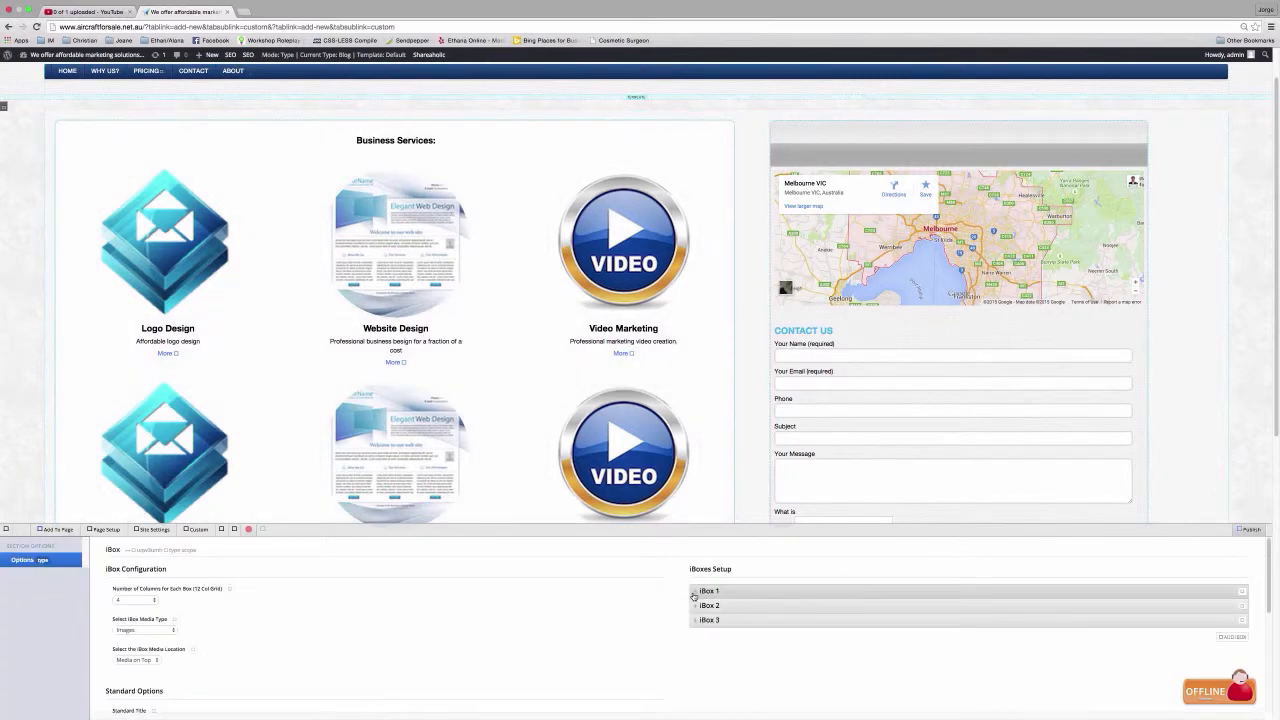
{"action": "left_click", "coordinate": [697, 594]}
{"action": "scroll", "coordinate": [930, 664], "scroll_direction": "down", "scroll_amount": 3}
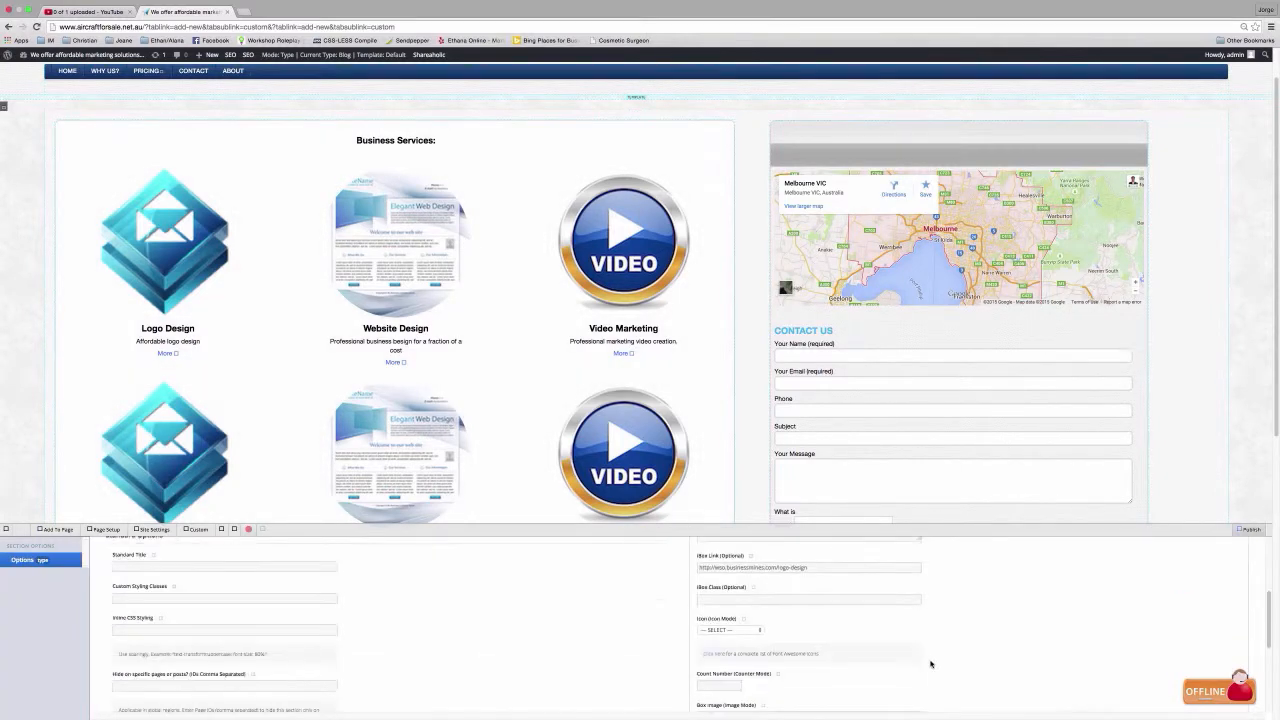
Delete the cloned iBox row from the services column
{"action": "mouse_move", "coordinate": [720, 389]}
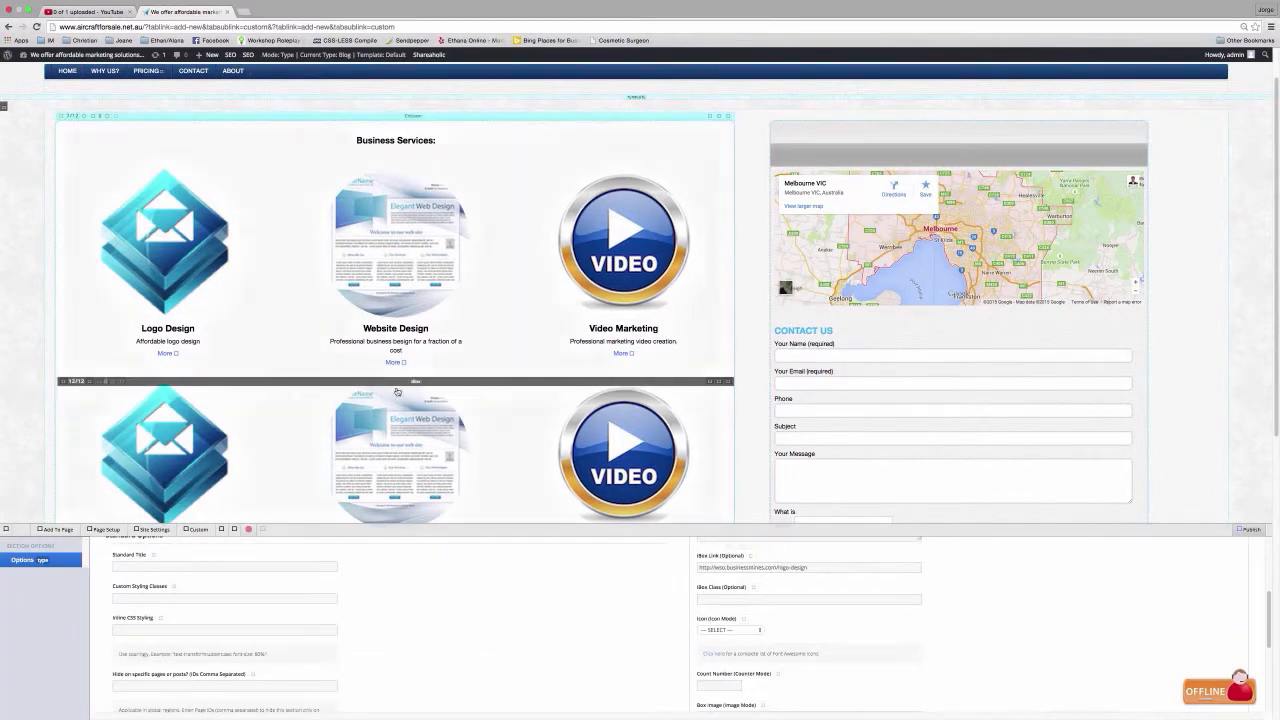
{"action": "left_click", "coordinate": [727, 386]}
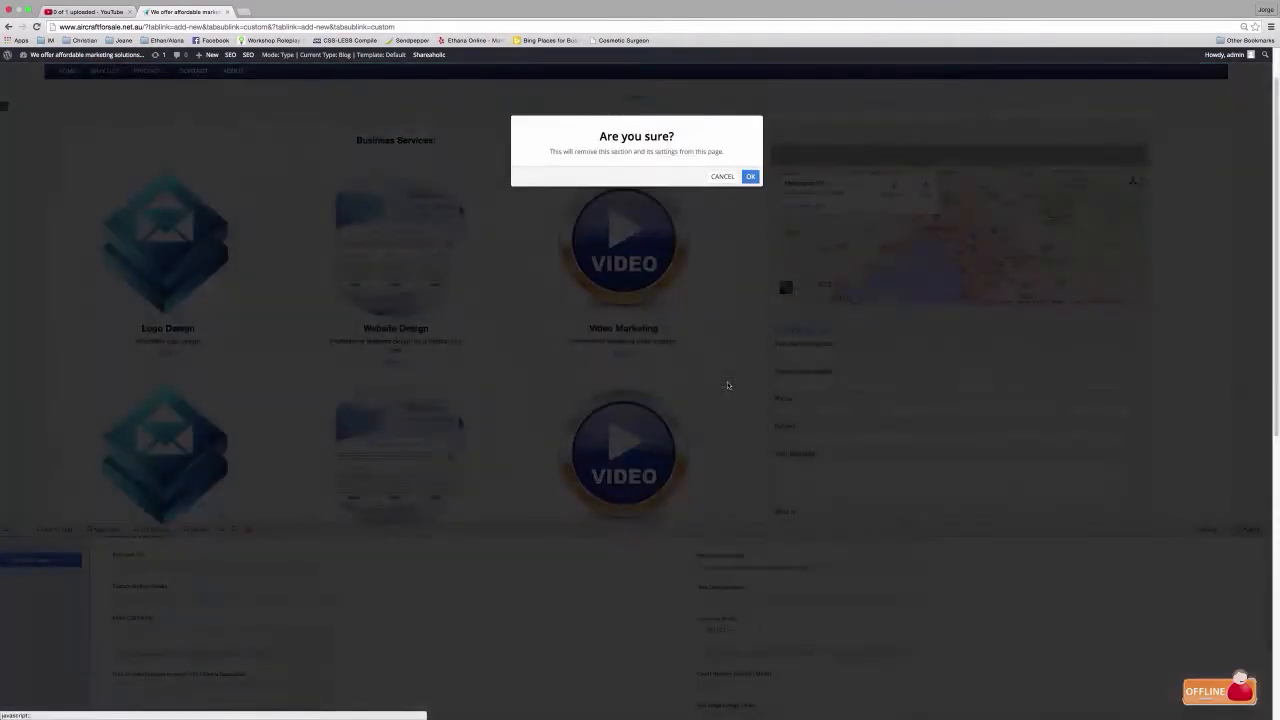
{"action": "left_click", "coordinate": [751, 177]}
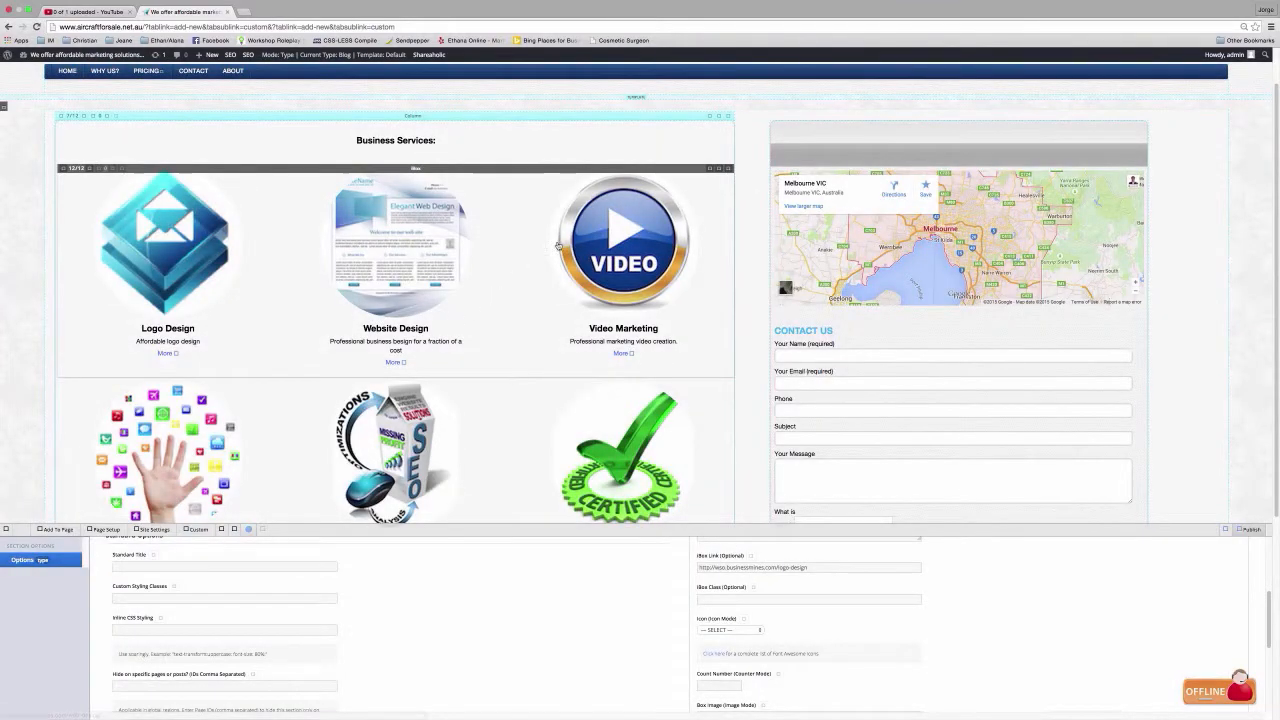
{"action": "scroll", "coordinate": [660, 230], "scroll_direction": "up", "scroll_amount": 1}
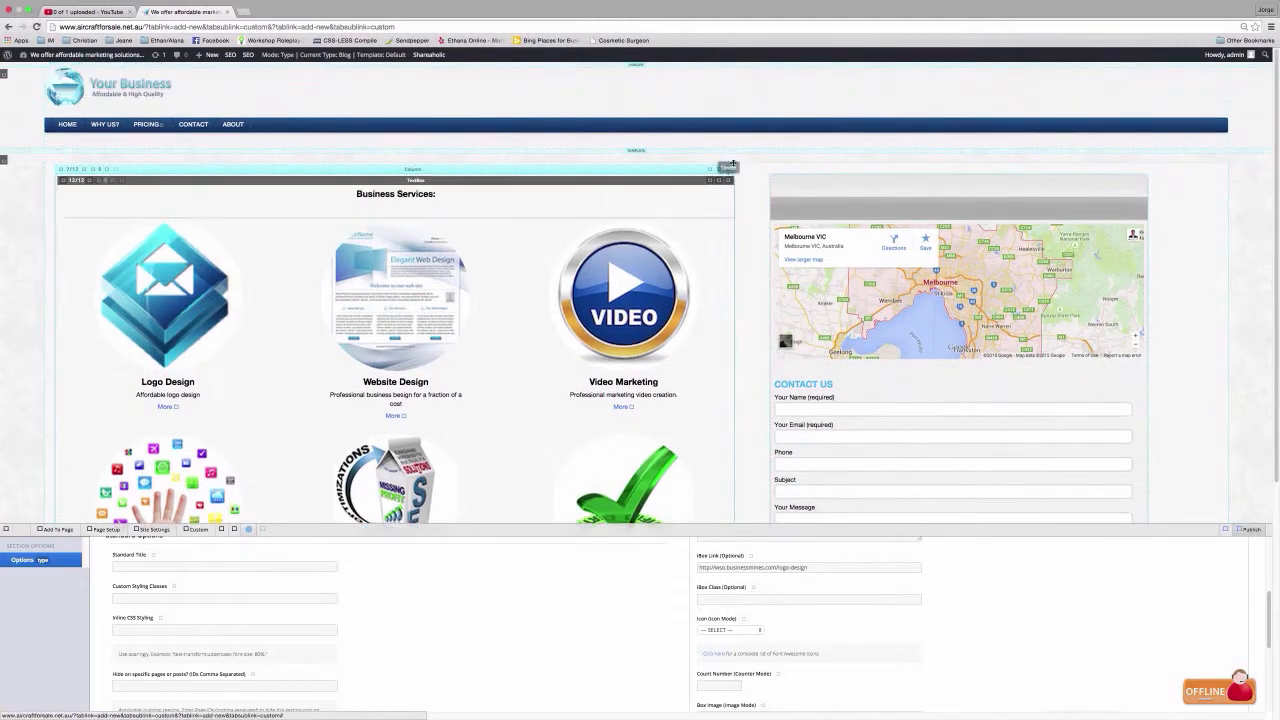
{"action": "mouse_move", "coordinate": [719, 171]}
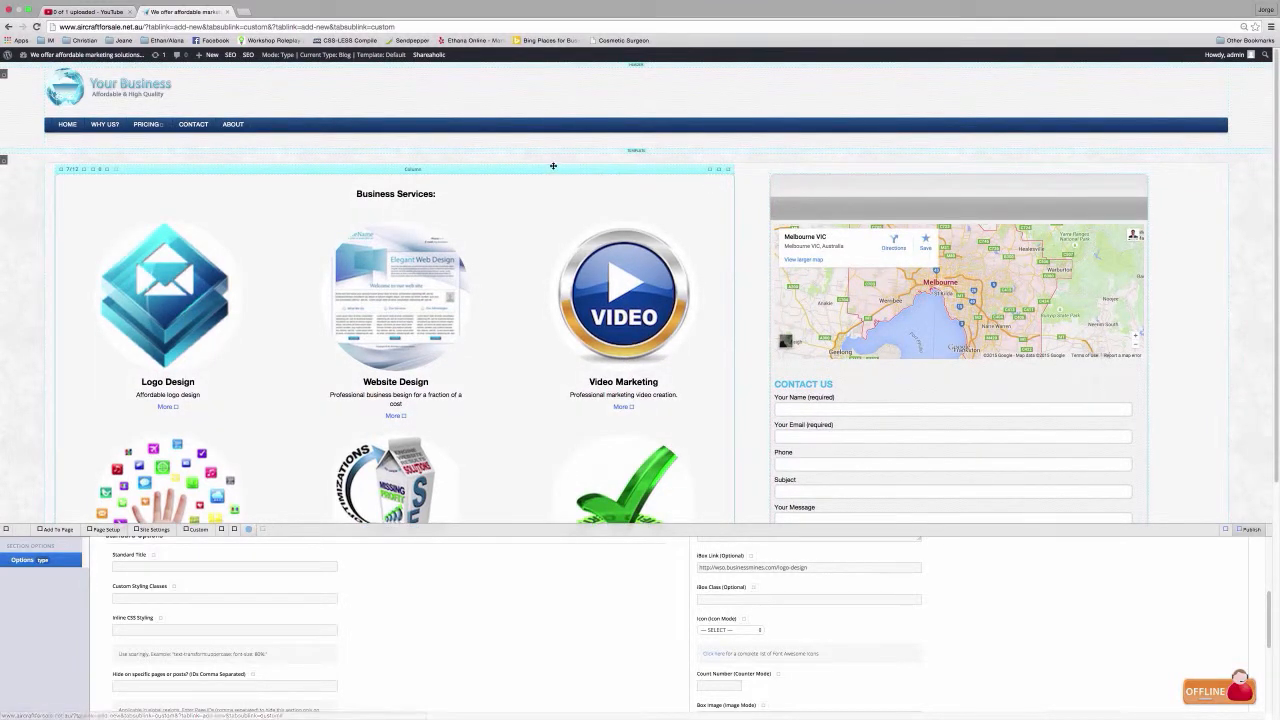
{"action": "mouse_move", "coordinate": [822, 174]}
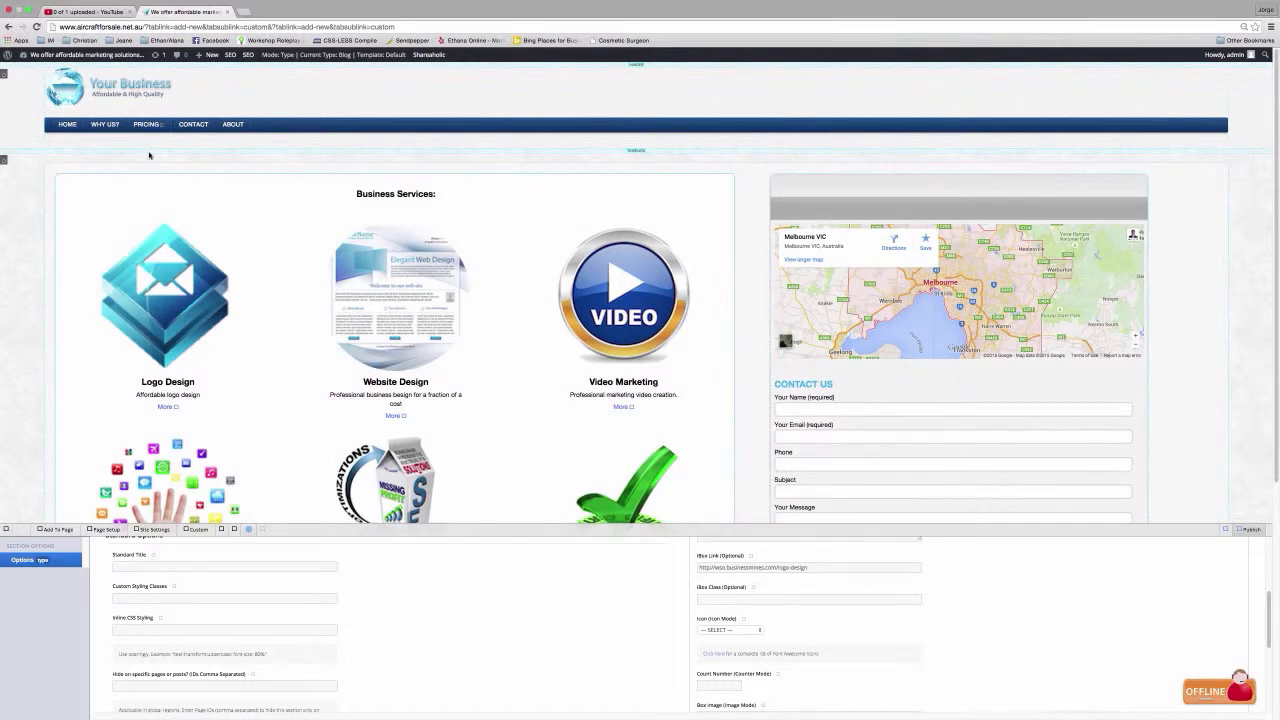
{"action": "mouse_move", "coordinate": [11, 162]}
{"action": "scroll", "coordinate": [1189, 343], "scroll_direction": "down", "scroll_amount": 5}
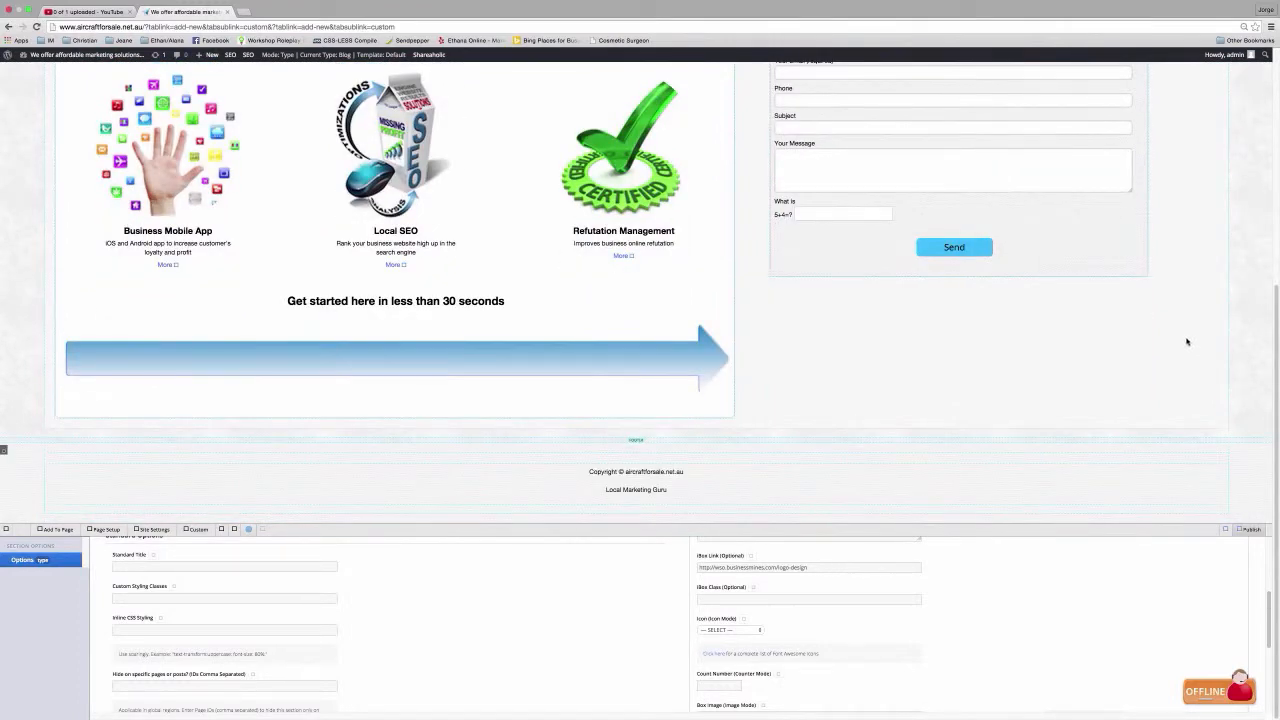
{"action": "scroll", "coordinate": [1155, 411], "scroll_direction": "up", "scroll_amount": 5}
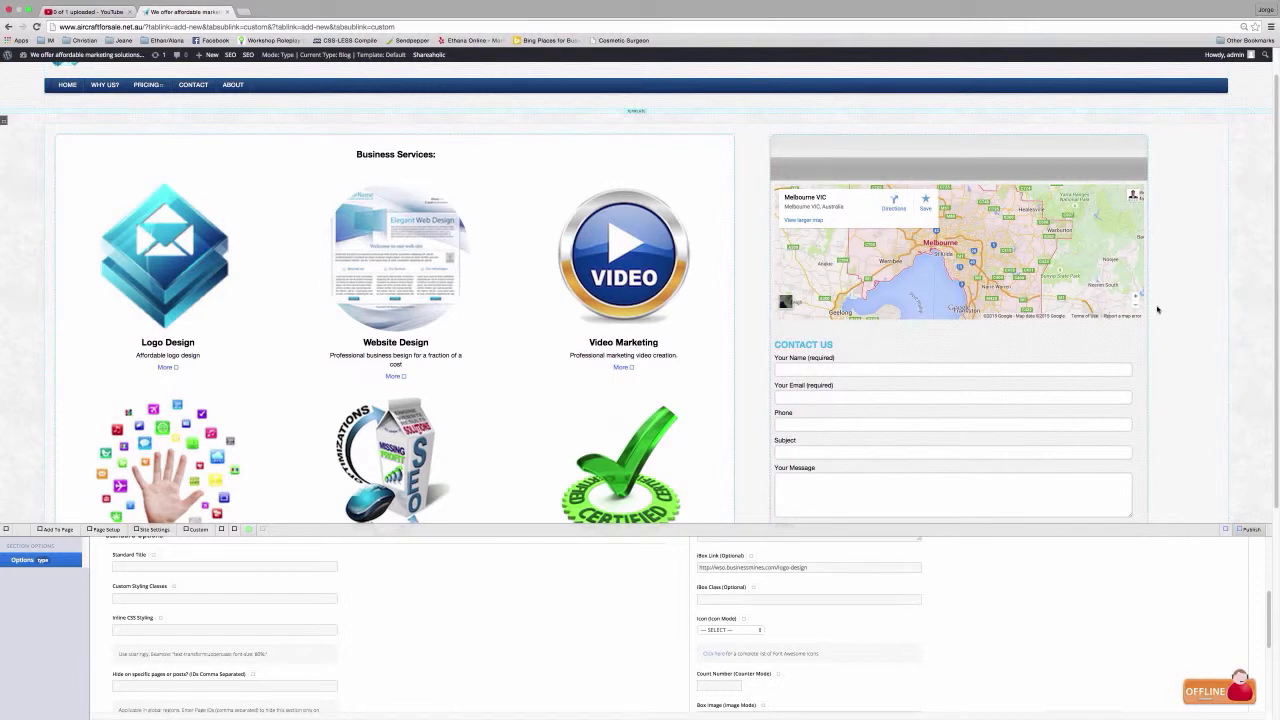
Open the options of the PLNextBox section holding the Melbourne map and examine its content and settings
{"action": "mouse_move", "coordinate": [908, 179]}
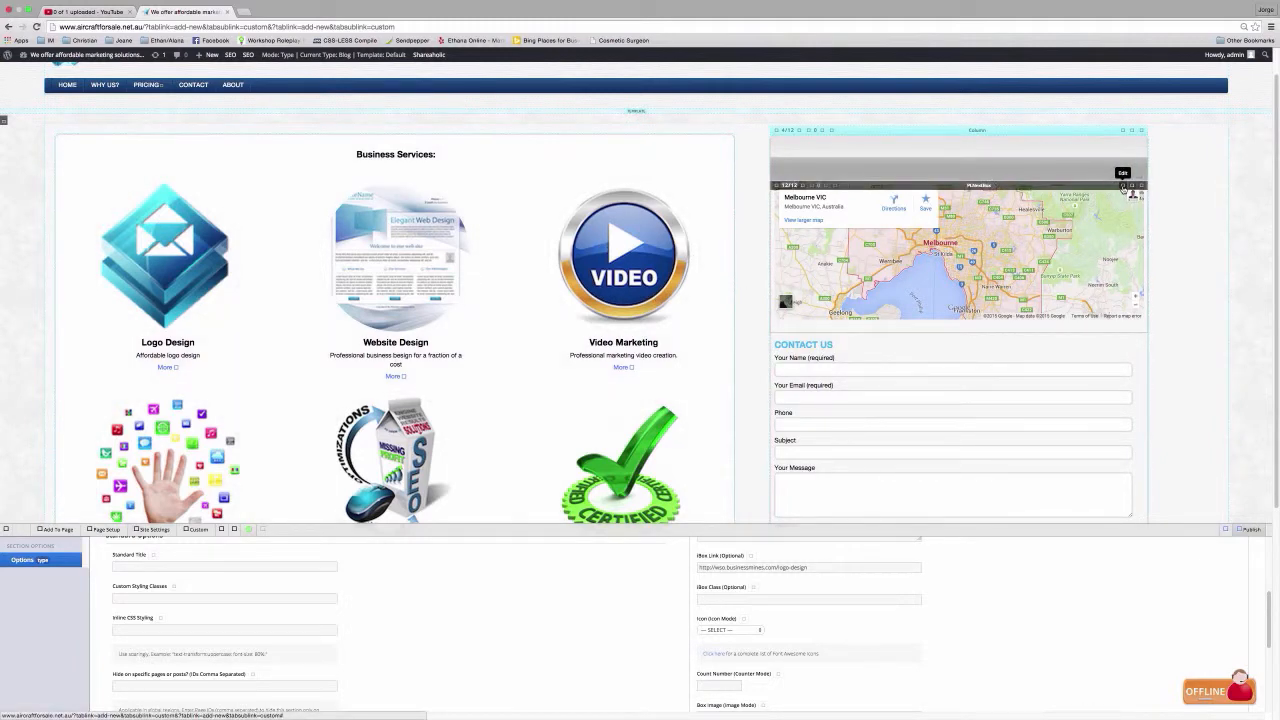
{"action": "left_click", "coordinate": [1124, 187]}
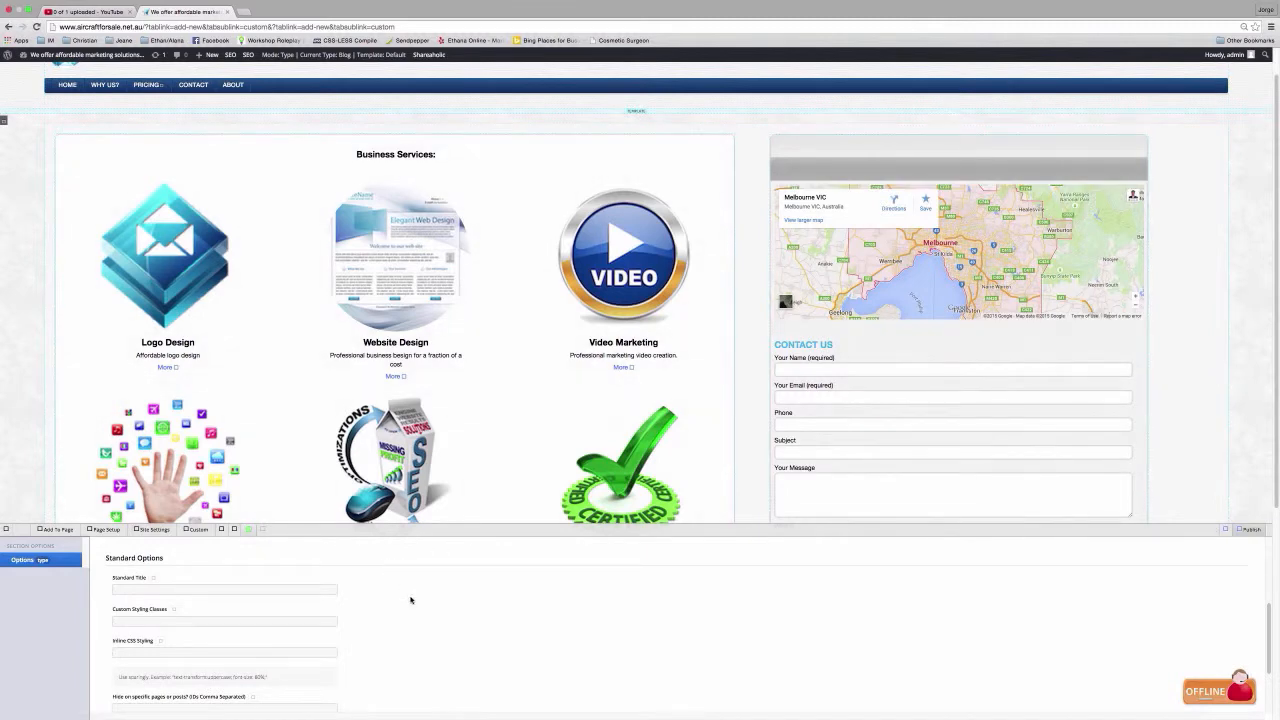
{"action": "scroll", "coordinate": [413, 602], "scroll_direction": "up", "scroll_amount": 5}
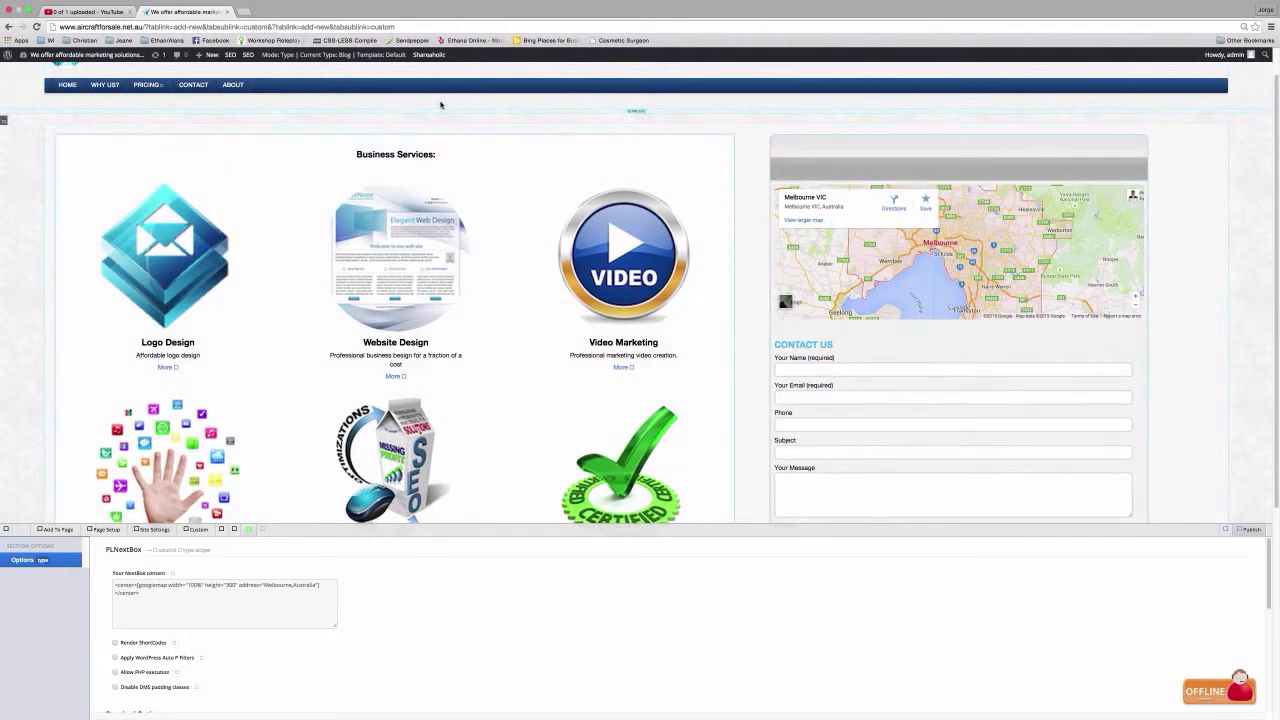
Open the site's WordPress dashboard in a new browser tab
{"action": "left_click", "coordinate": [244, 12]}
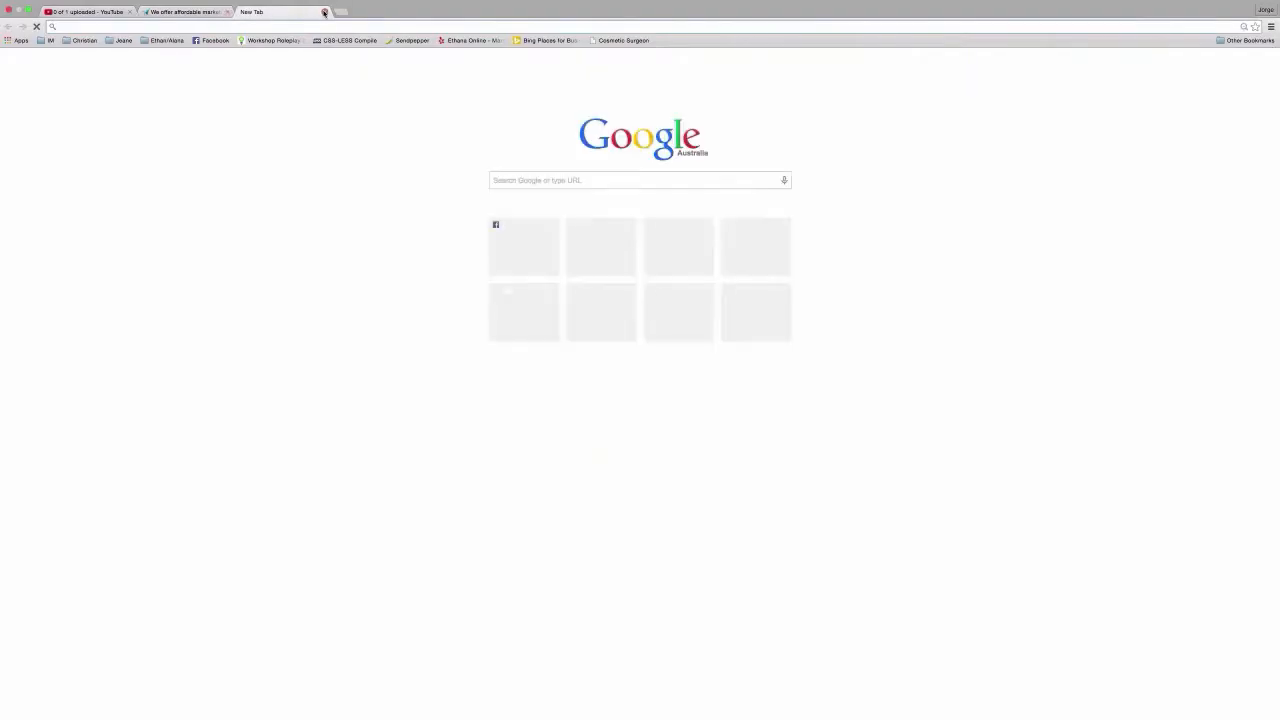
{"action": "left_click", "coordinate": [322, 12]}
{"action": "mouse_move", "coordinate": [78, 56]}
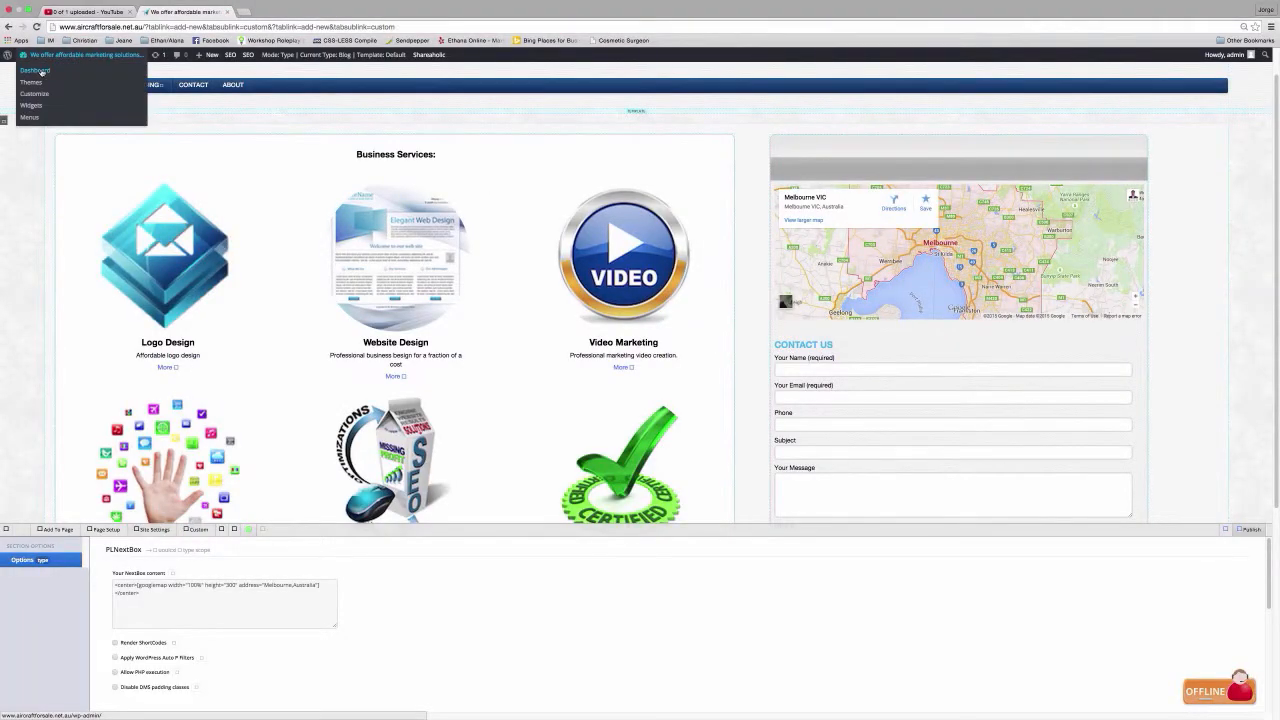
{"action": "right_click", "coordinate": [45, 71]}
{"action": "left_click", "coordinate": [75, 80]}
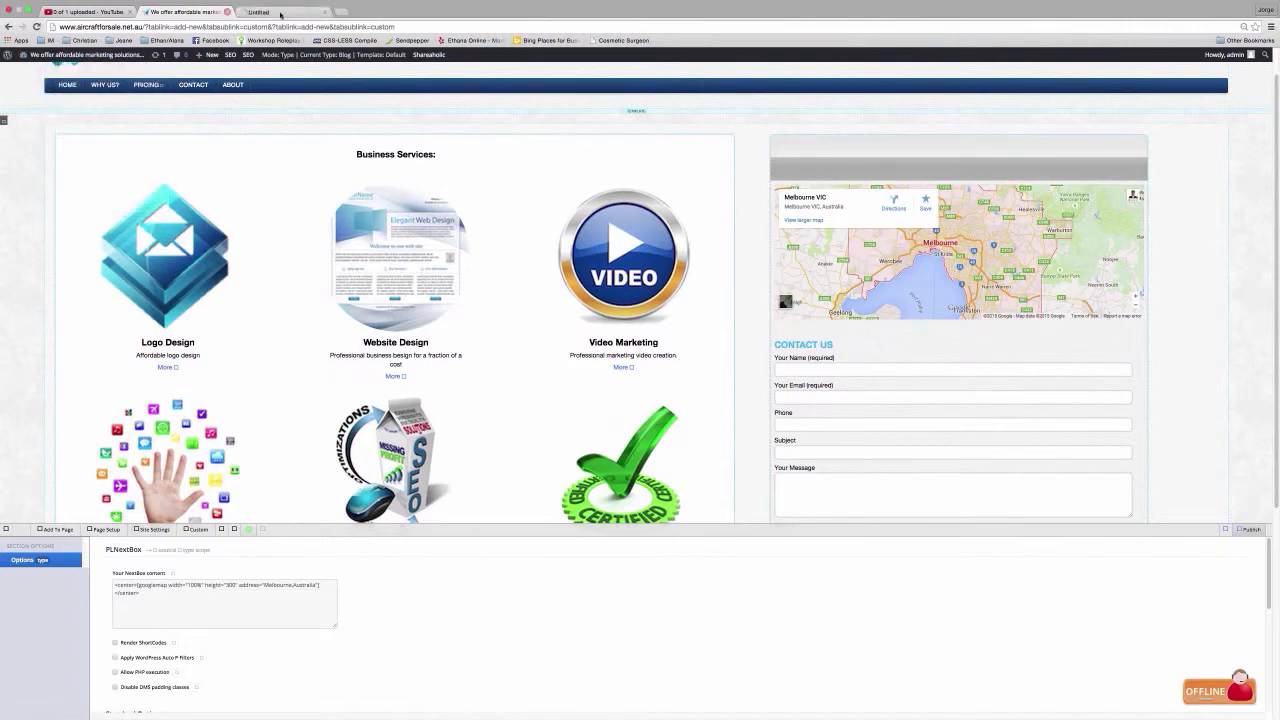
Search the web in a new tab for "javascript compiler online" and look at the Try Javascript Online result
{"action": "left_click", "coordinate": [342, 12]}
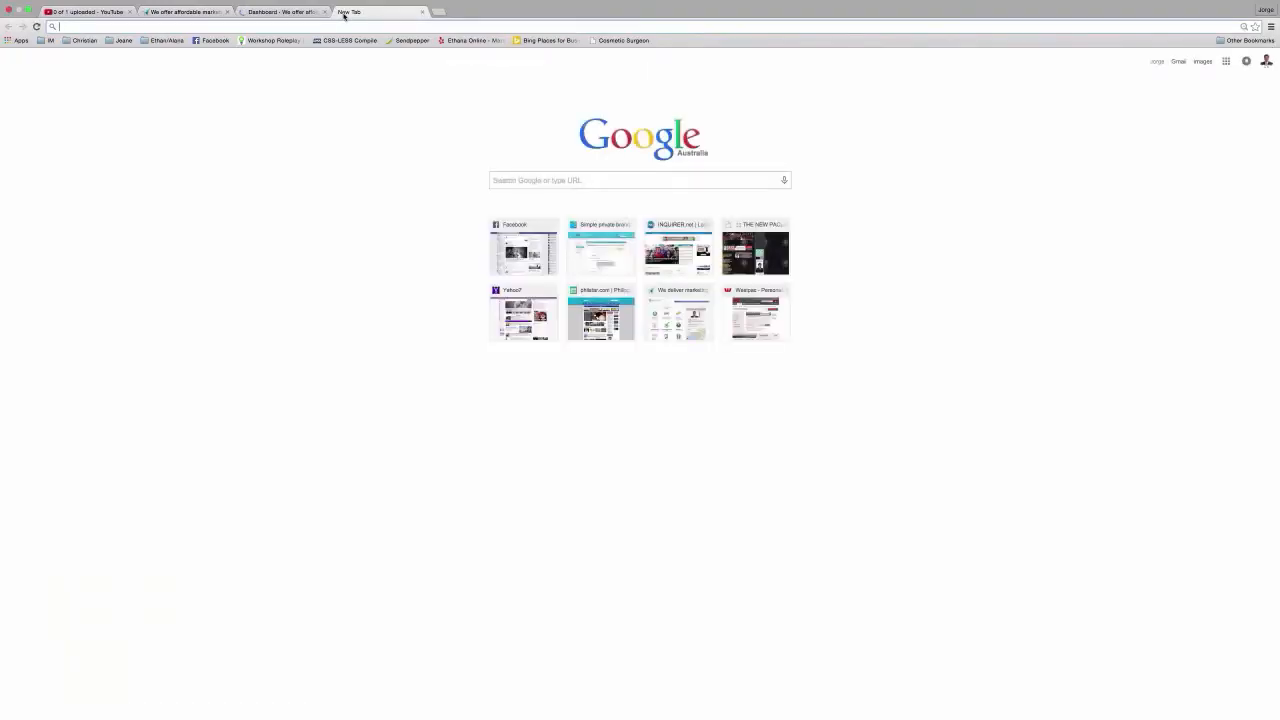
{"action": "type", "text": "javascript co"}
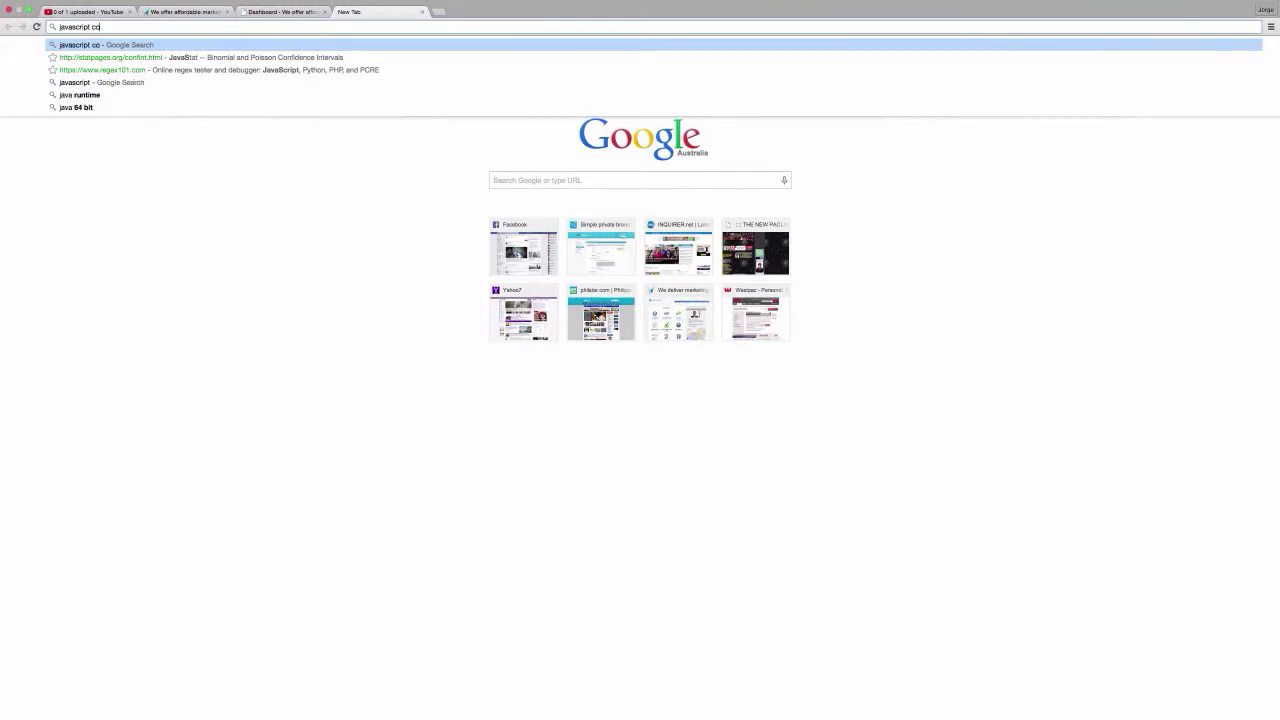
{"action": "type", "text": "mpiler online"}
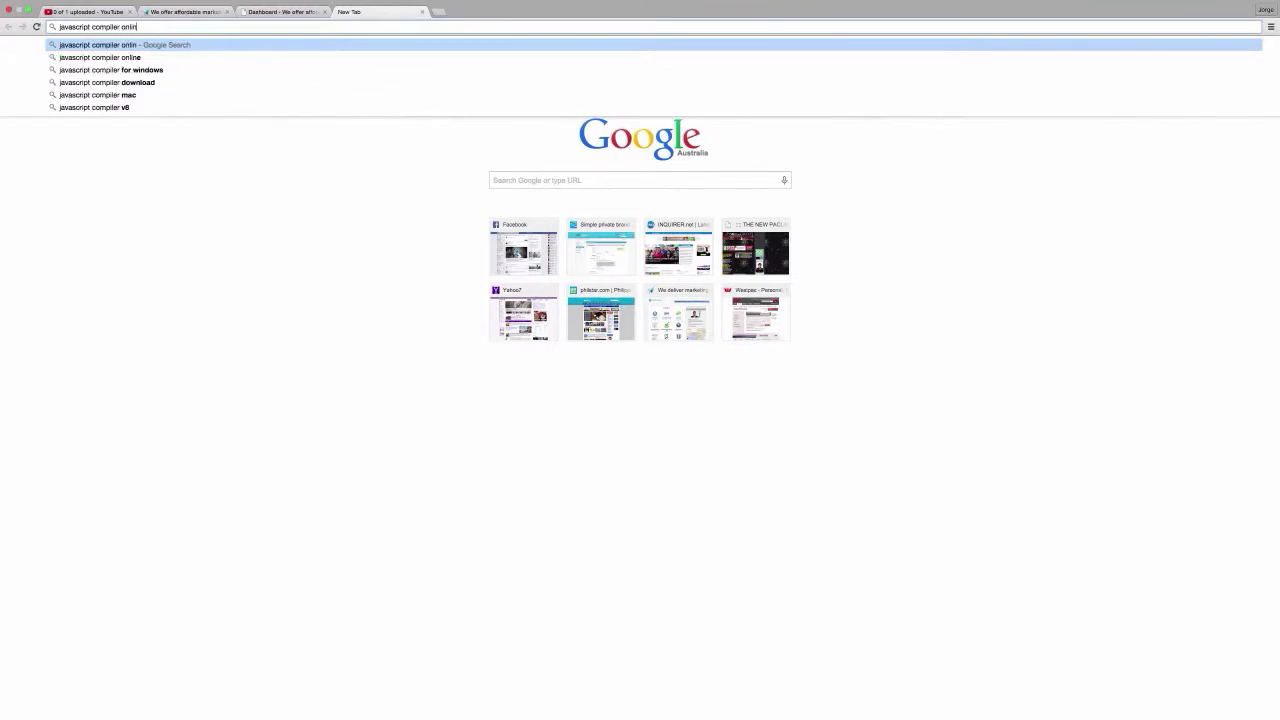
{"action": "key", "text": "Return"}
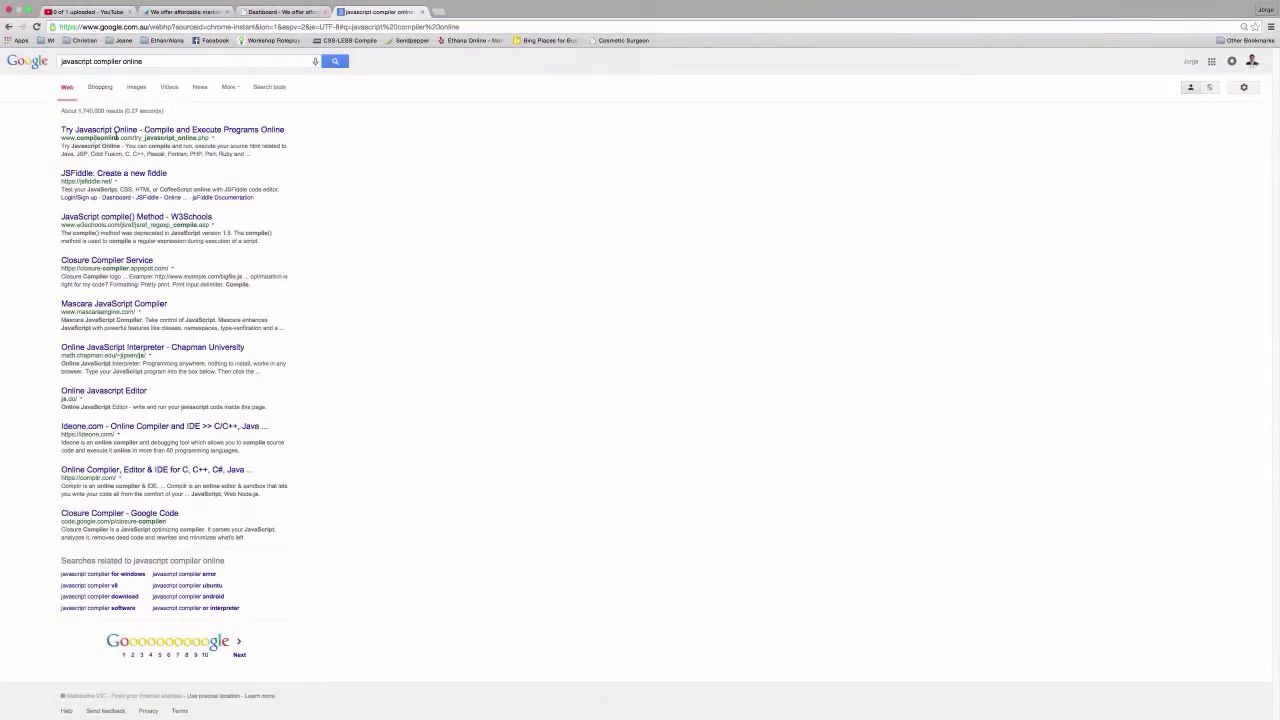
{"action": "left_click", "coordinate": [120, 131]}
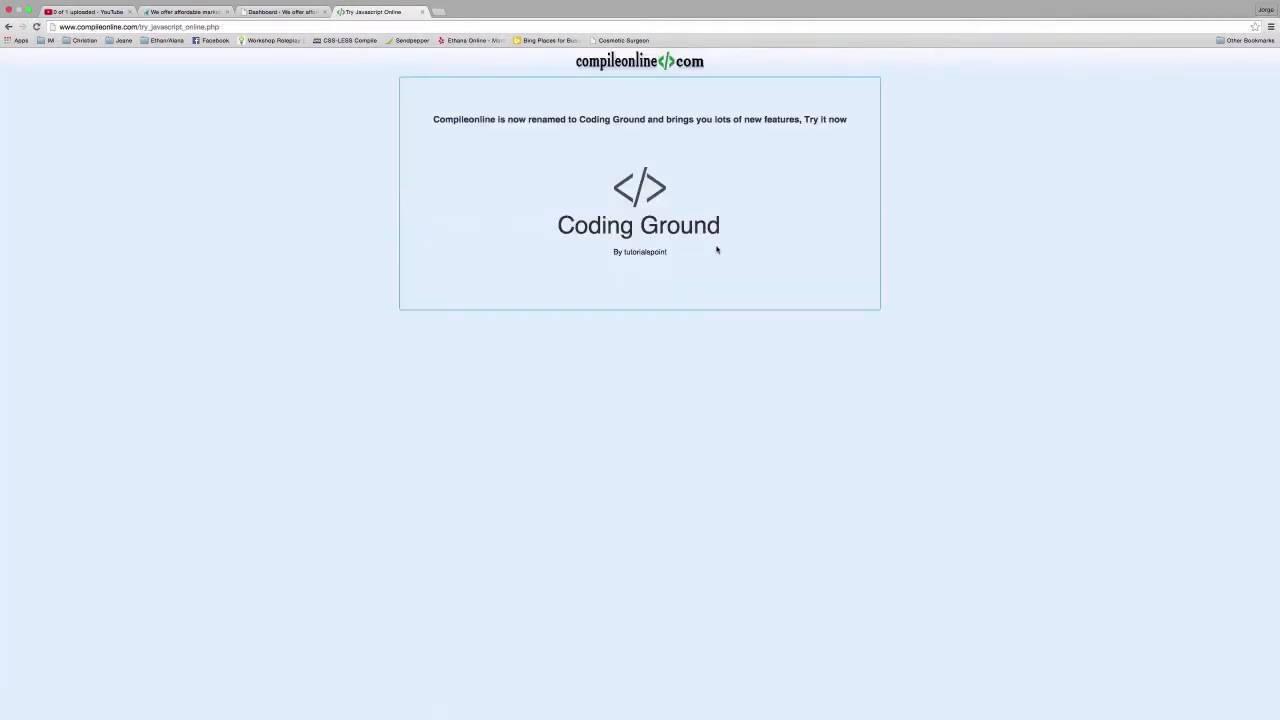
{"action": "left_click", "coordinate": [10, 27]}
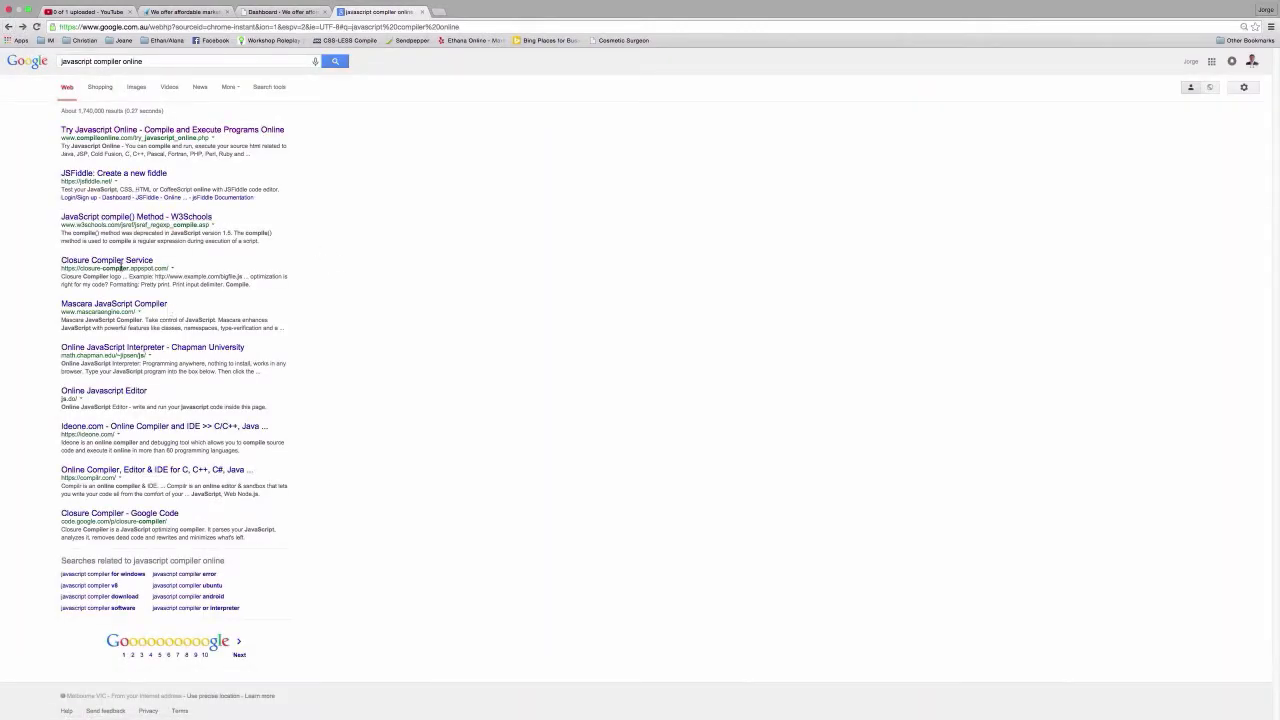
Open the Mascara JavaScript Compiler result in a new tab and look through its page
{"action": "left_click", "coordinate": [144, 306]}
{"action": "right_click", "coordinate": [144, 312]}
{"action": "left_click", "coordinate": [200, 308]}
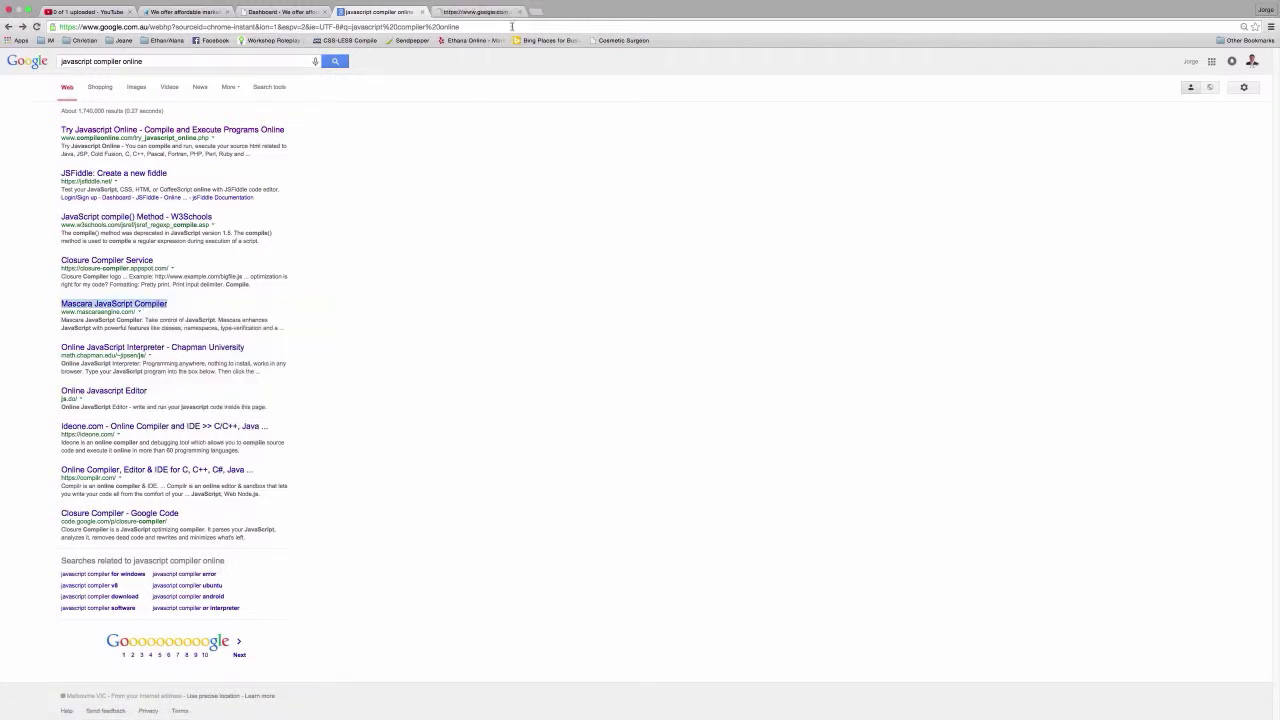
{"action": "key", "text": "ctrl+Tab"}
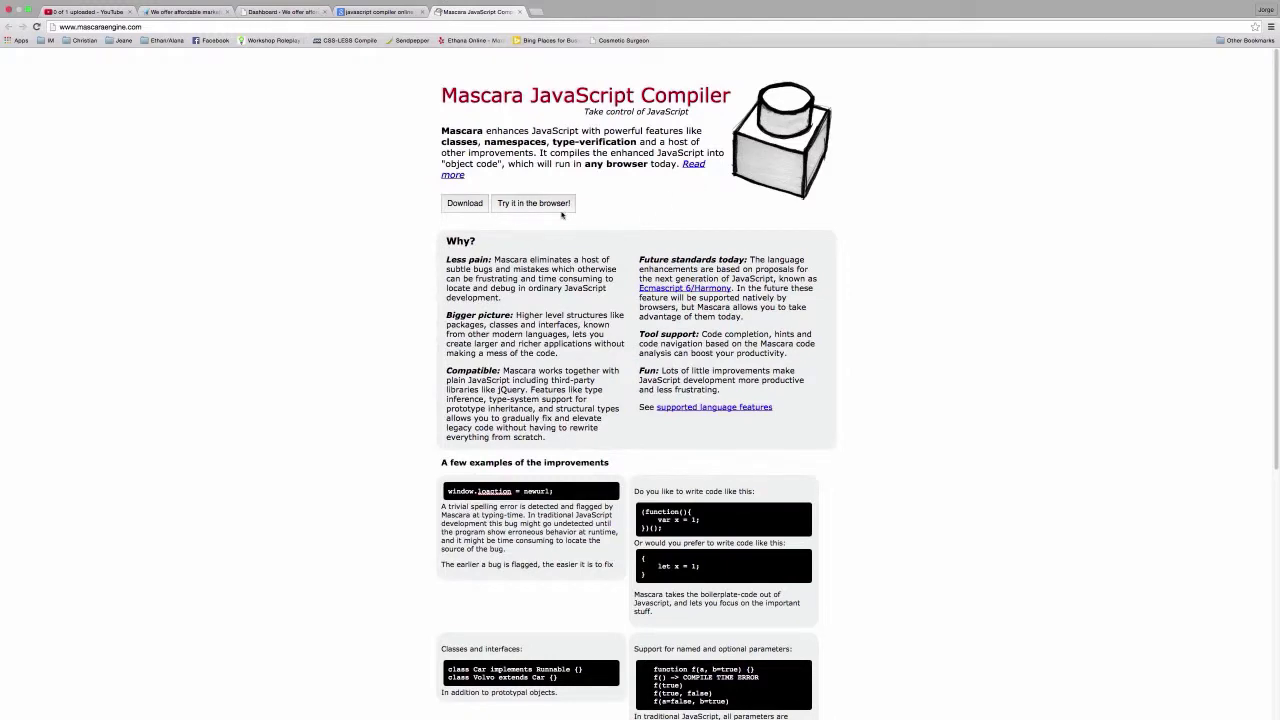
{"action": "scroll", "coordinate": [687, 246], "scroll_direction": "down", "scroll_amount": 5}
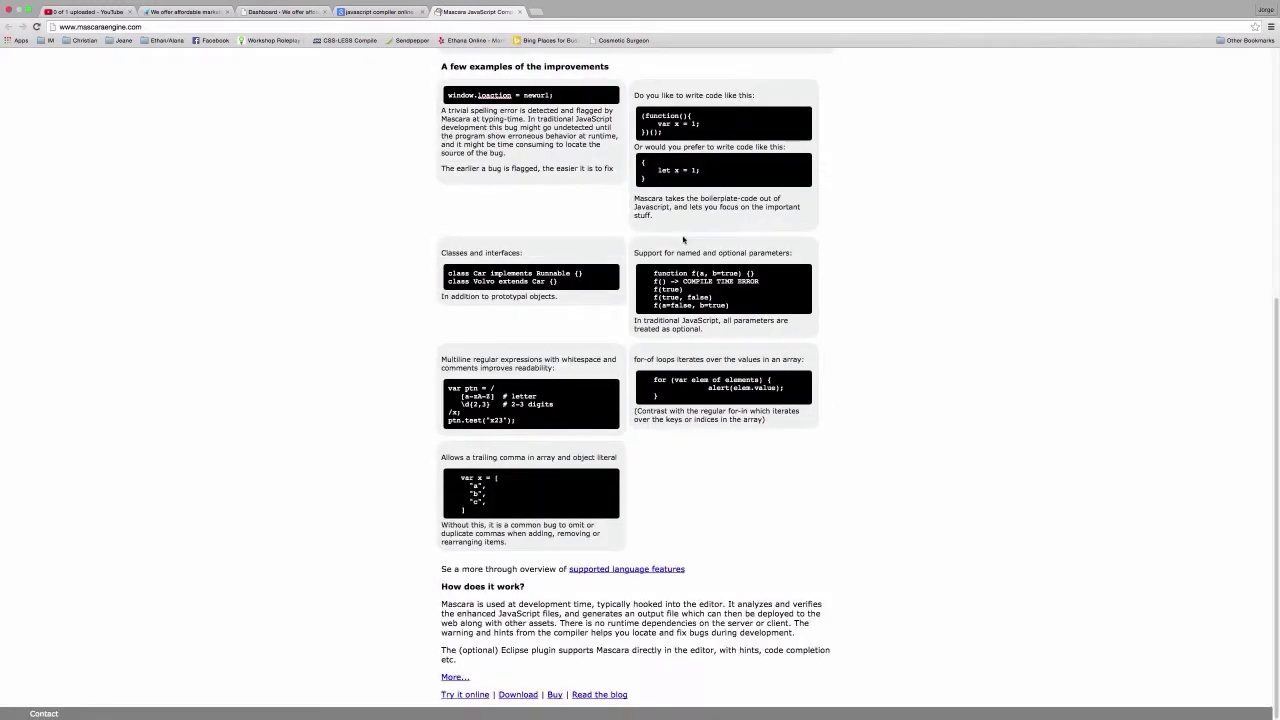
Close the Mascara page and open the Online Javascript Editor search result in a new tab to look at it
{"action": "scroll", "coordinate": [685, 240], "scroll_direction": "up", "scroll_amount": 5}
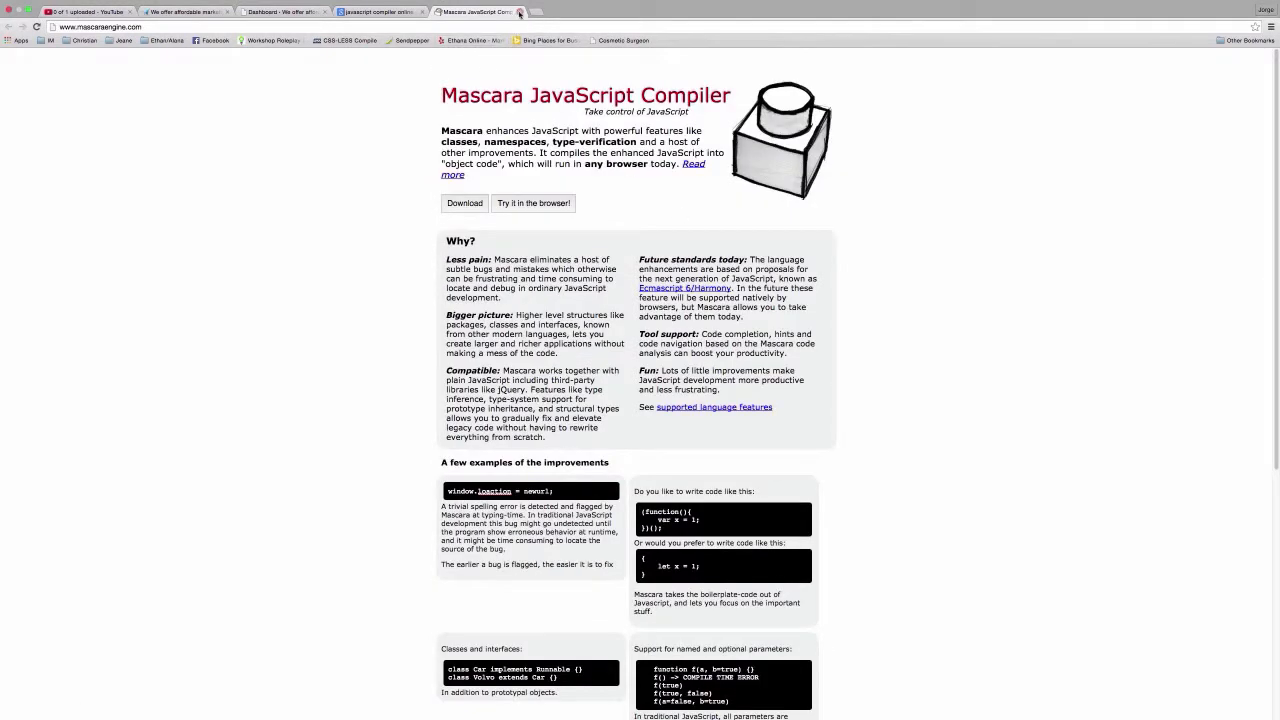
{"action": "left_click", "coordinate": [519, 12]}
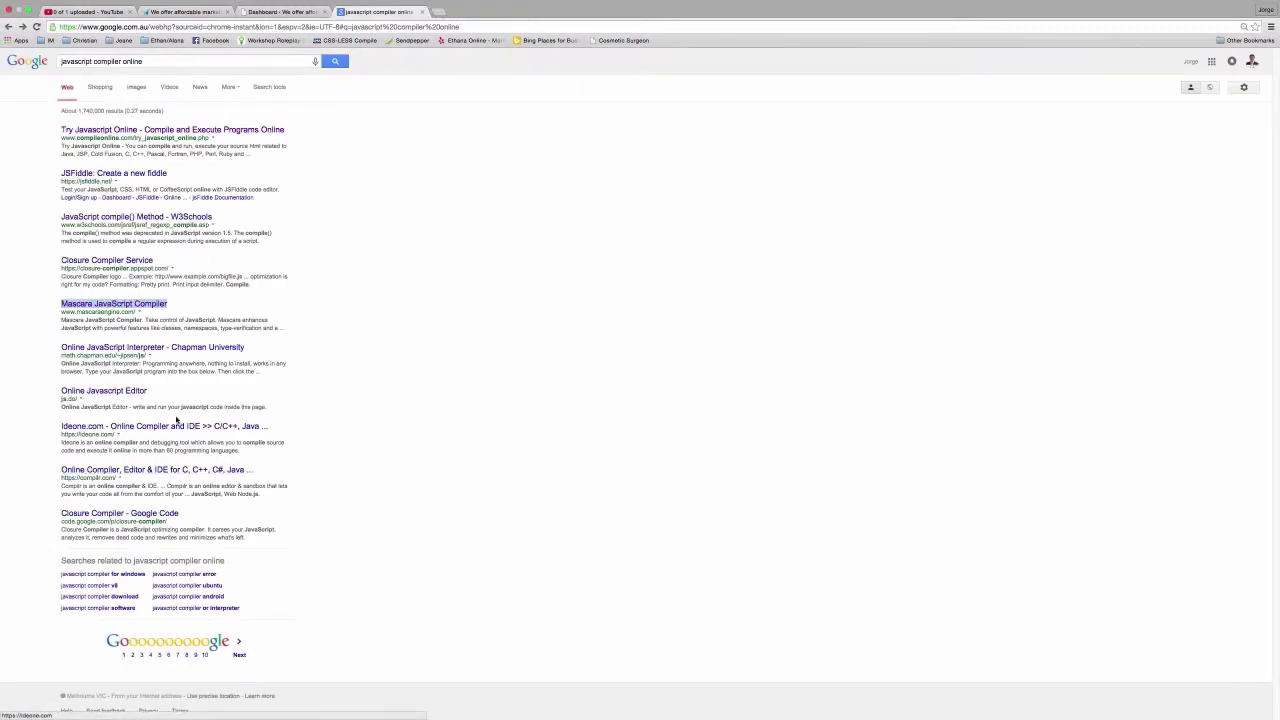
{"action": "right_click", "coordinate": [145, 392]}
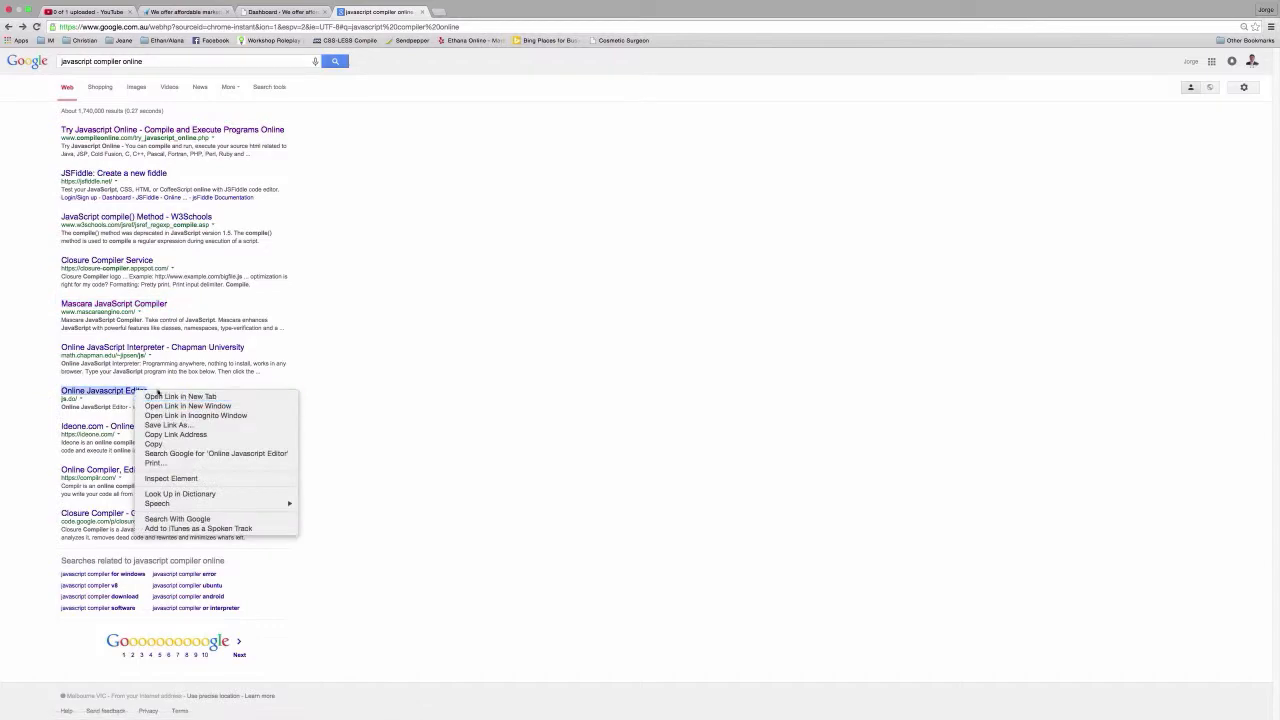
{"action": "left_click", "coordinate": [180, 396]}
{"action": "left_click", "coordinate": [465, 12]}
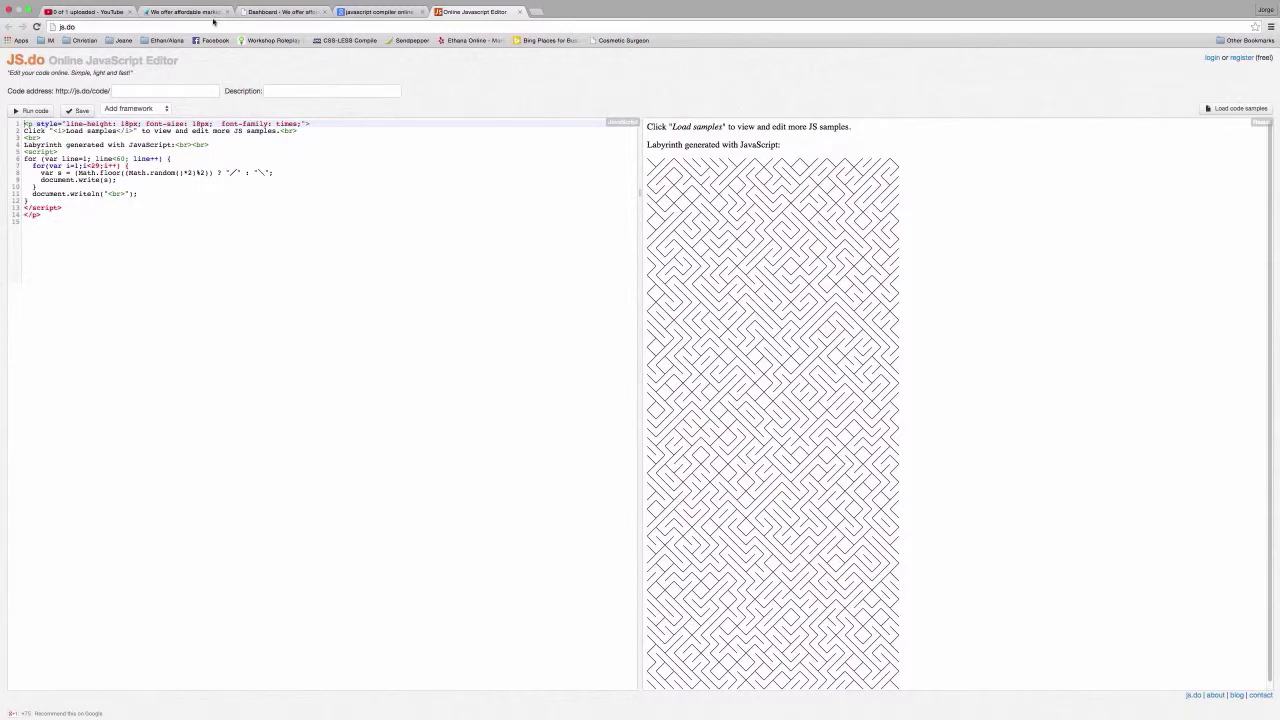
Close the Online Javascript Editor and JavaScript compiler search tabs and return to the WordPress dashboard
{"action": "left_click", "coordinate": [285, 11]}
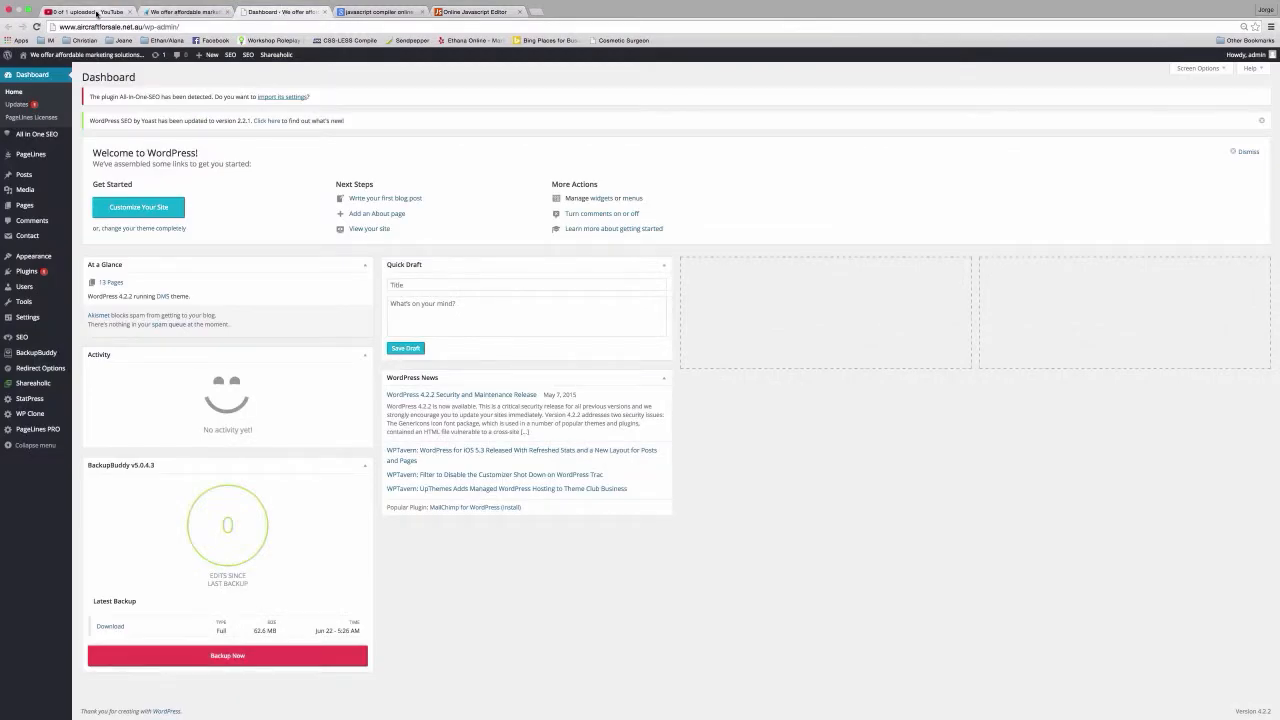
{"action": "left_click", "coordinate": [178, 11]}
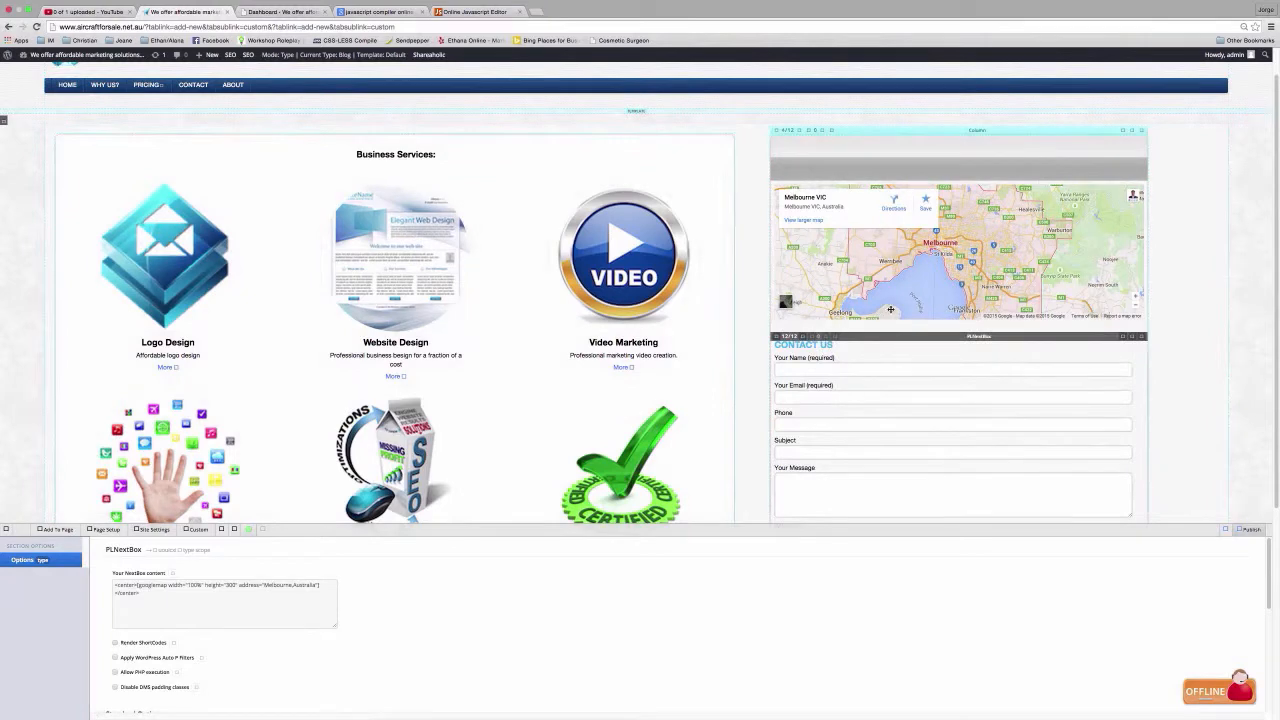
{"action": "left_click", "coordinate": [380, 12]}
{"action": "left_click", "coordinate": [521, 12]}
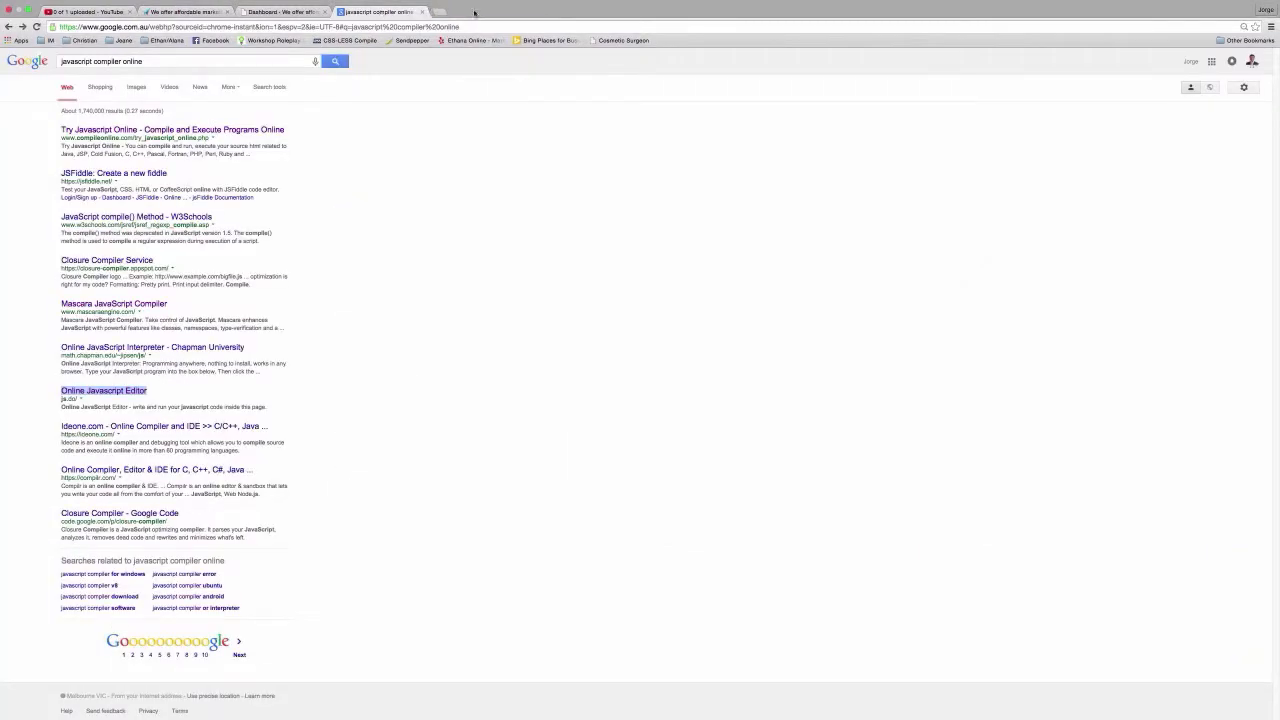
{"action": "left_click", "coordinate": [285, 12]}
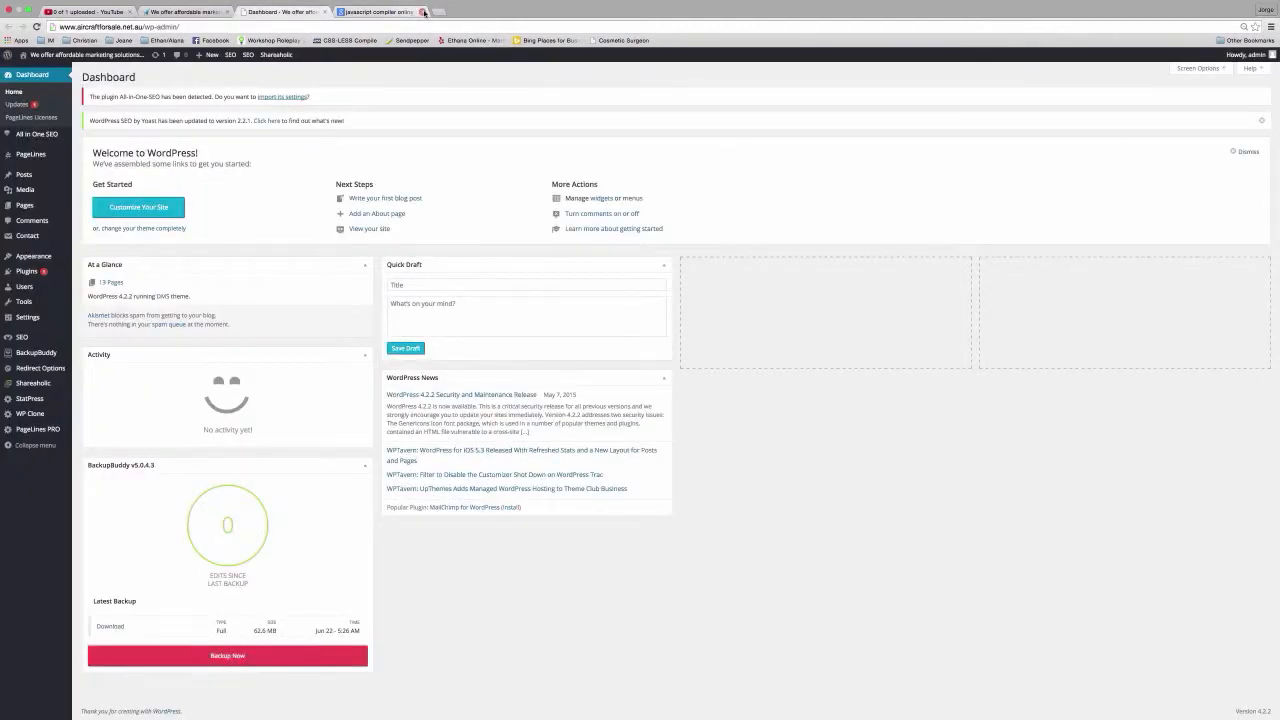
{"action": "left_click", "coordinate": [422, 12]}
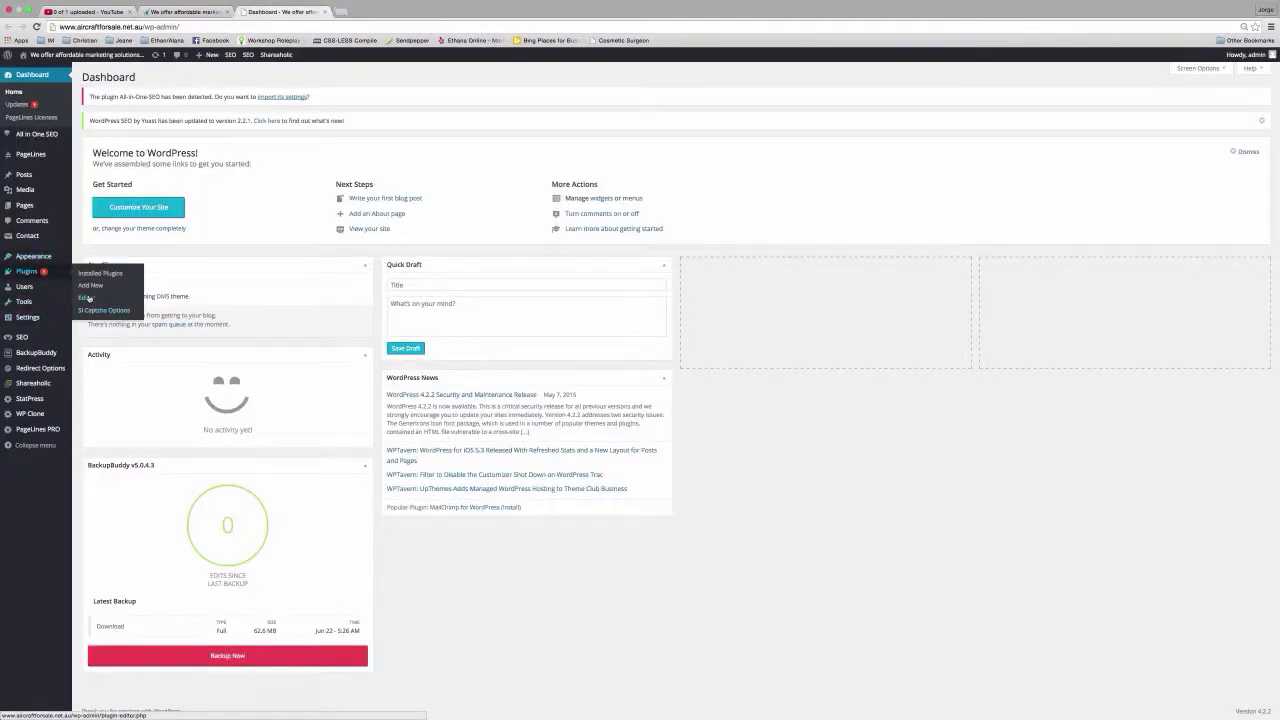
Open the site's Widgets page from the WordPress dashboard in a new browser tab
{"action": "mouse_move", "coordinate": [65, 256]}
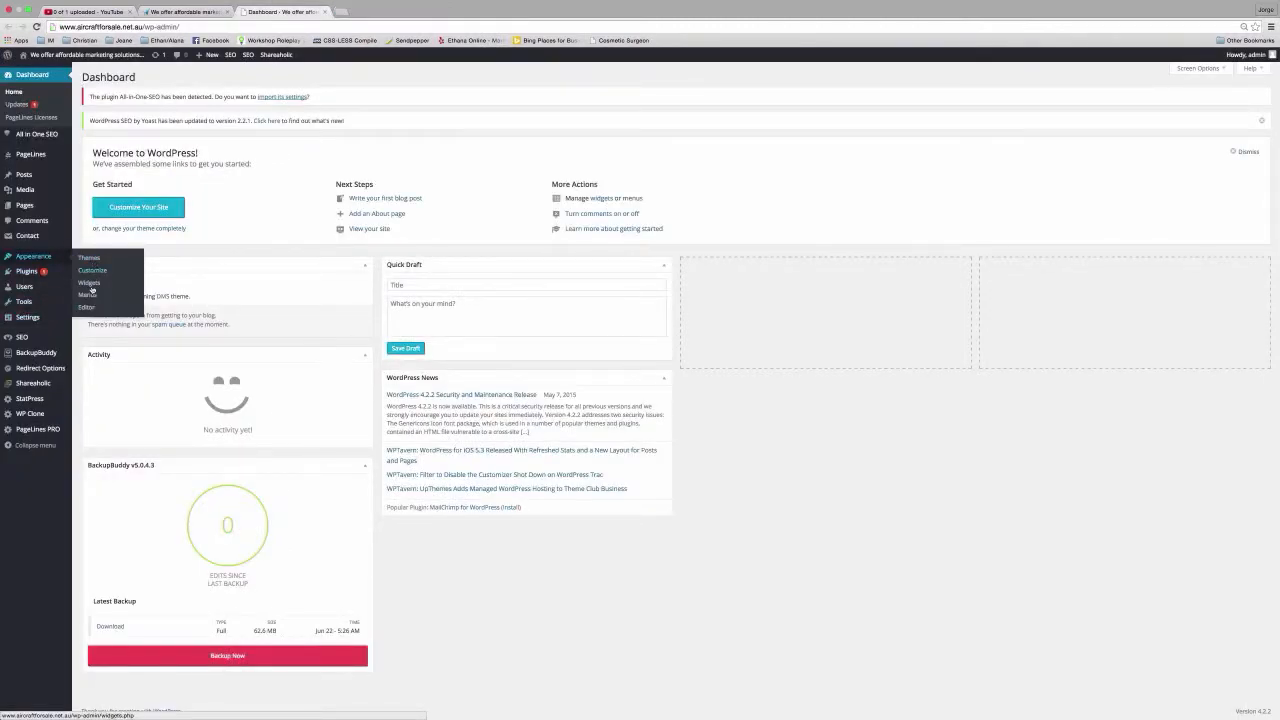
{"action": "right_click", "coordinate": [89, 284]}
{"action": "left_click", "coordinate": [112, 288]}
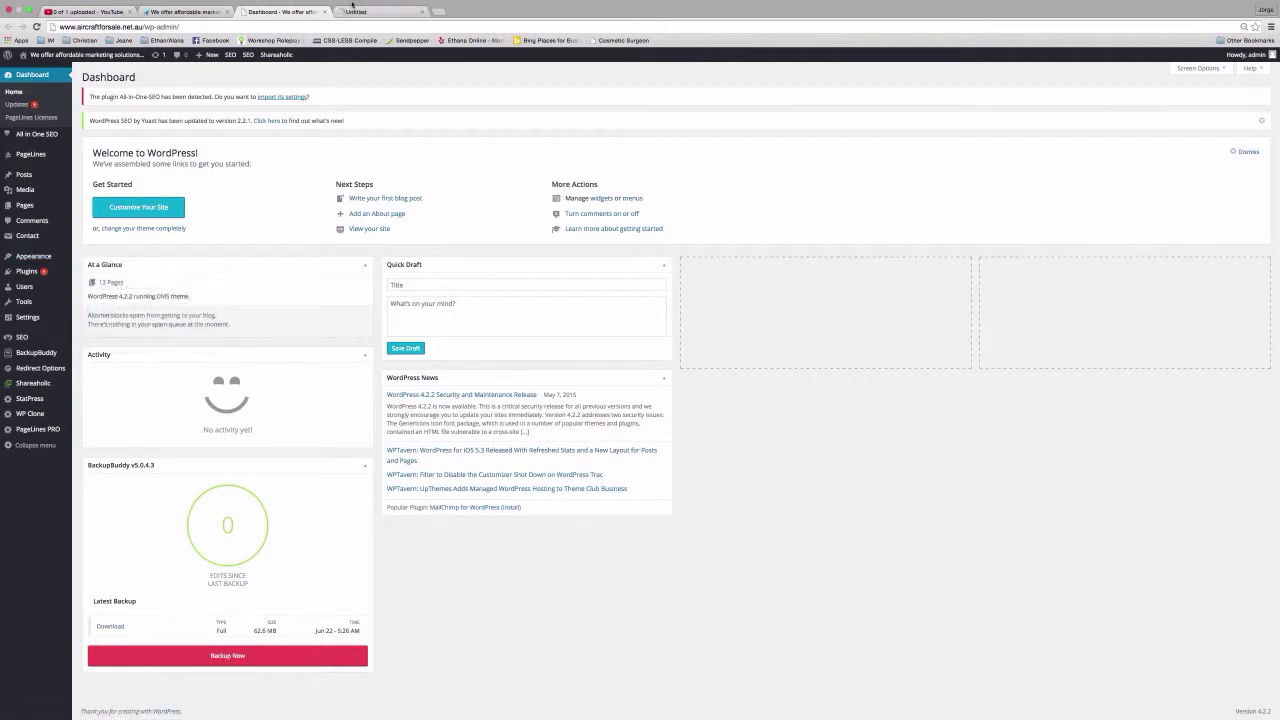
{"action": "left_click", "coordinate": [371, 14]}
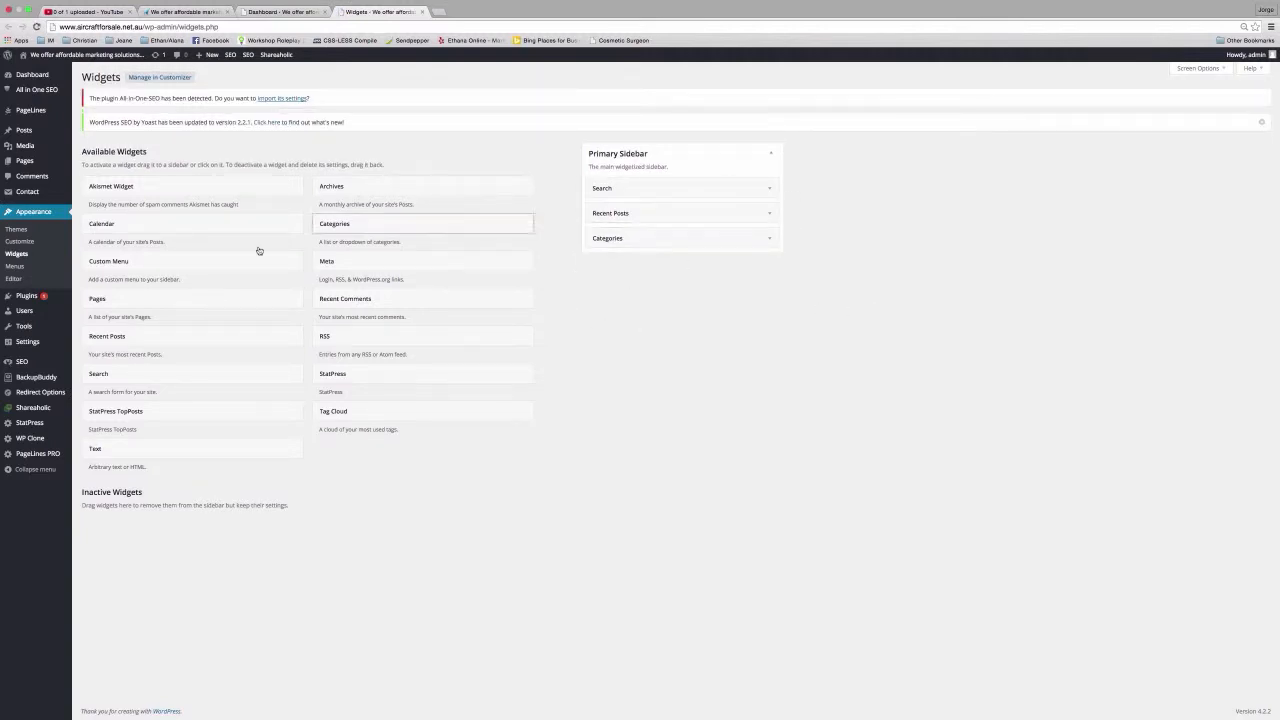
Add a Text widget to the Primary Sidebar below Categories, look at its content box and delete the widget
{"action": "left_click_drag", "start_coordinate": [94, 449], "coordinate": [595, 252]}
{"action": "left_click", "coordinate": [634, 324]}
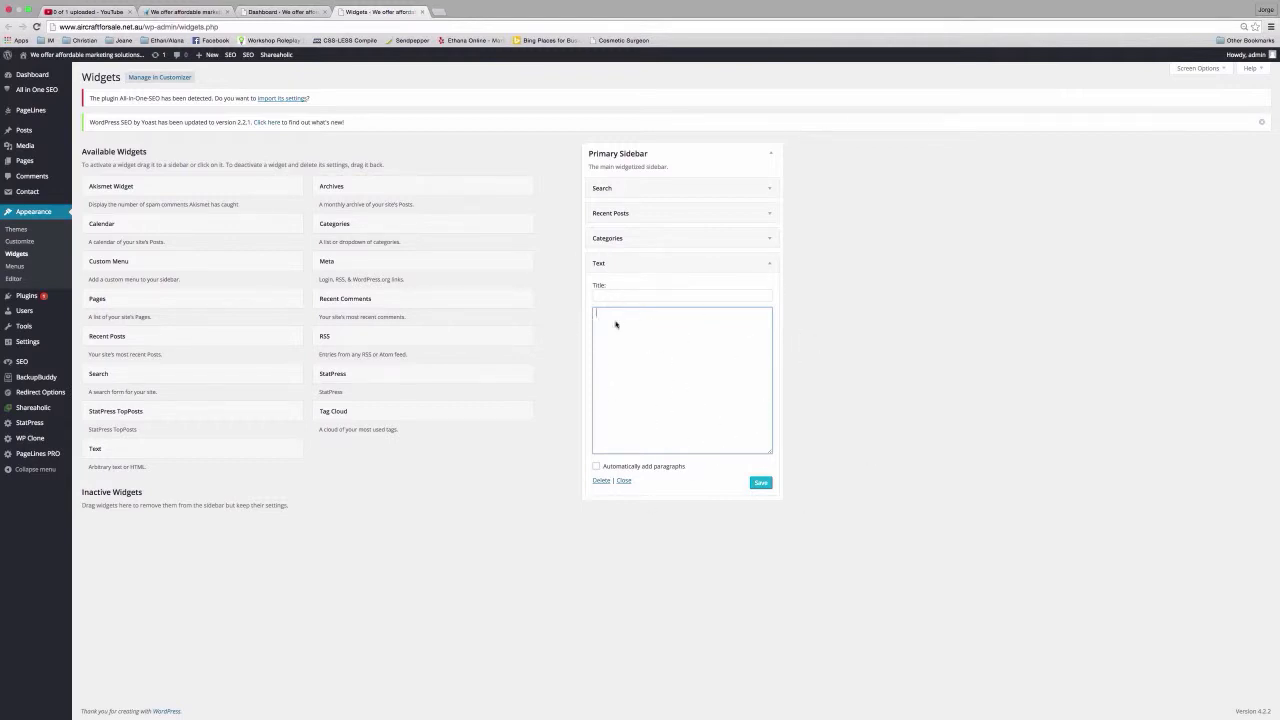
{"action": "left_click", "coordinate": [601, 480]}
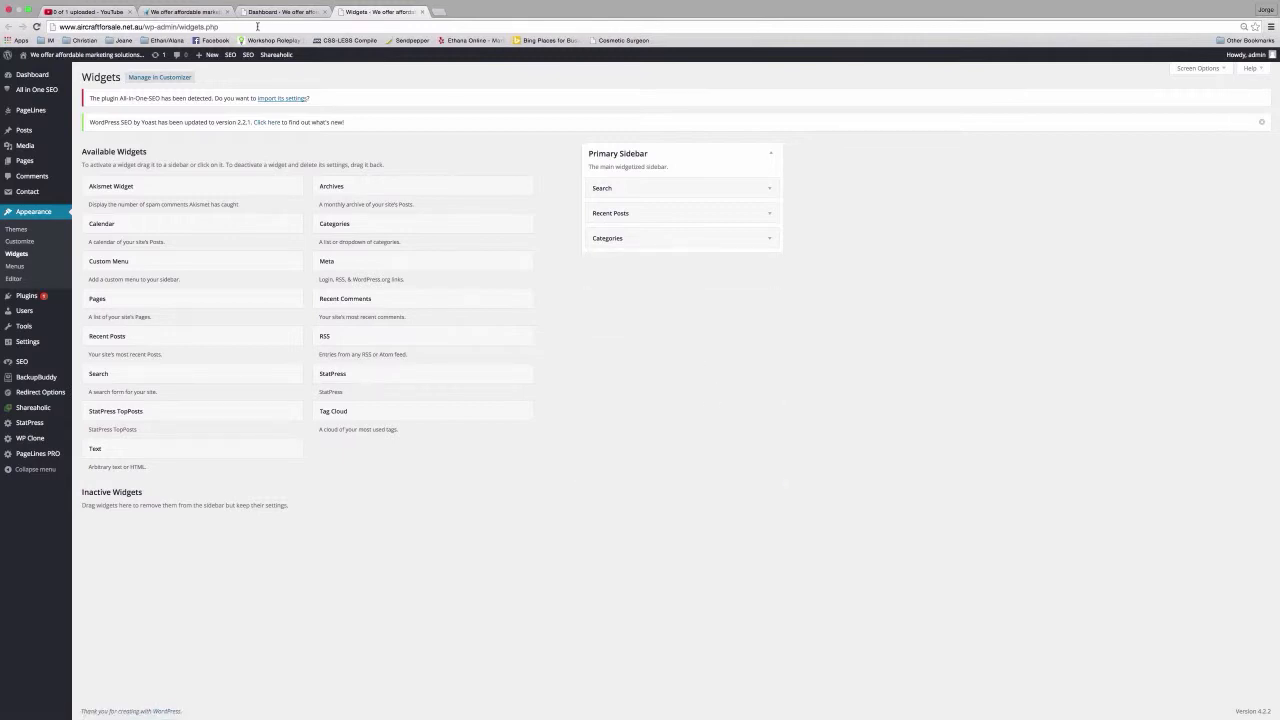
Return to the site's page builder tab and review the homepage from the business services down to the footer
{"action": "left_click", "coordinate": [251, 12]}
{"action": "left_click", "coordinate": [192, 16]}
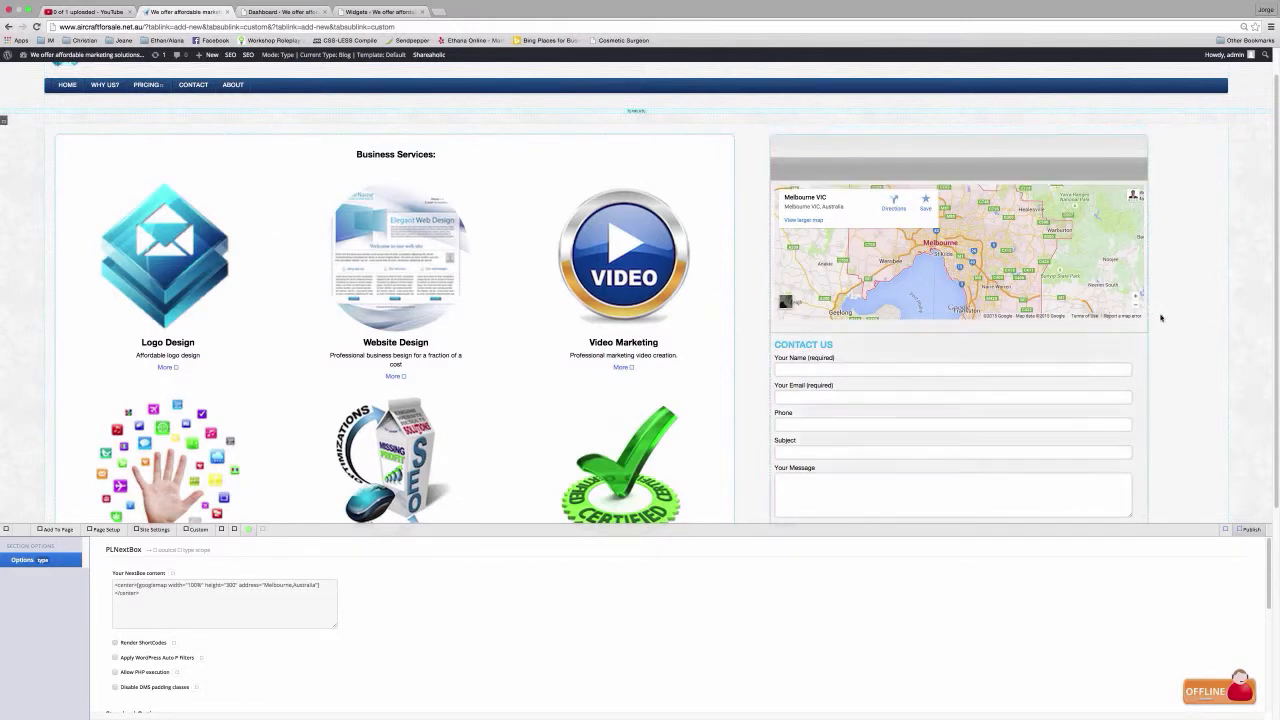
{"action": "scroll", "coordinate": [1186, 312], "scroll_direction": "down", "scroll_amount": 5}
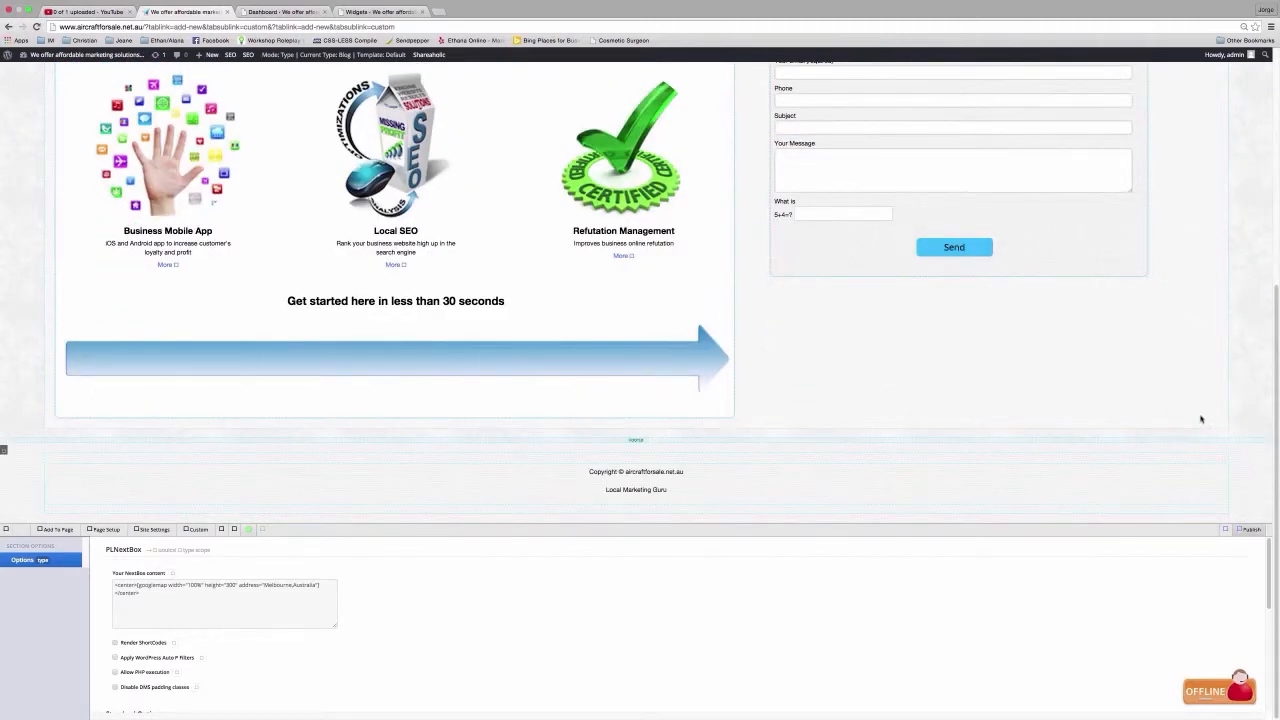
{"action": "scroll", "coordinate": [1201, 418], "scroll_direction": "up", "scroll_amount": 5}
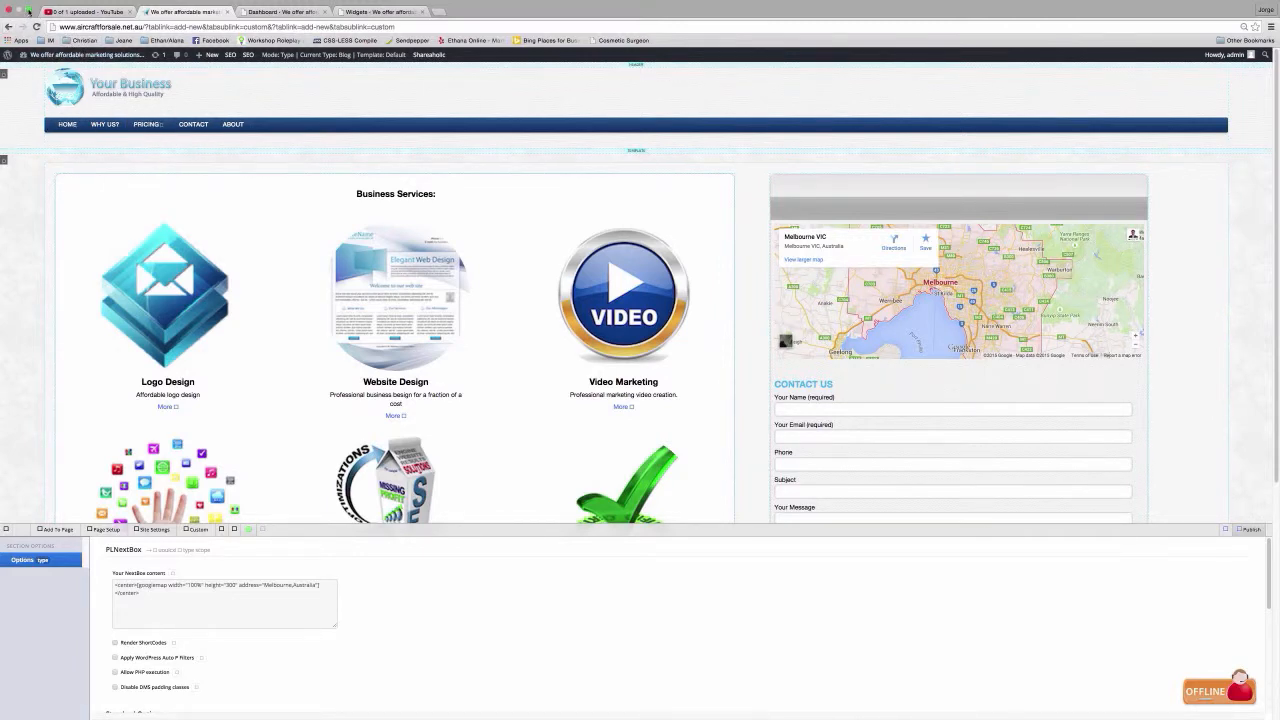
Take the browser out of full screen and close the tutorial7.mp4 video and Parallels Desktop windows around it
{"action": "left_click", "coordinate": [28, 10]}
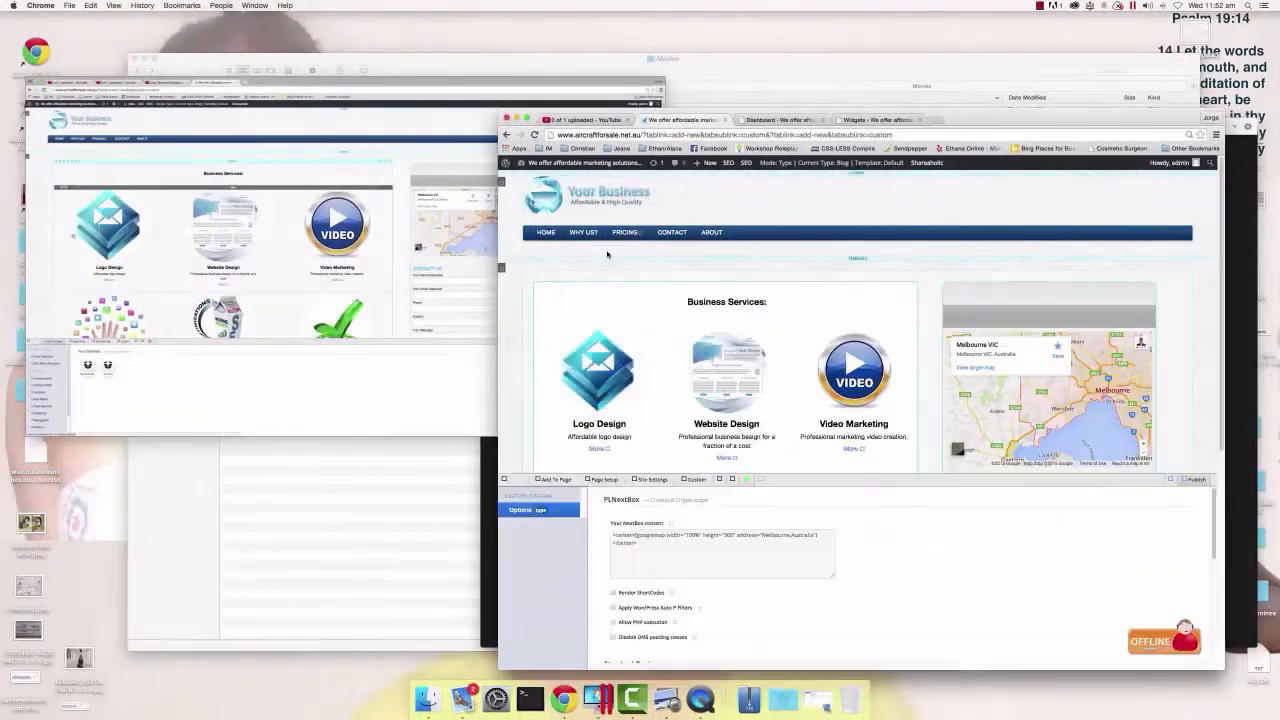
{"action": "mouse_move", "coordinate": [166, 108]}
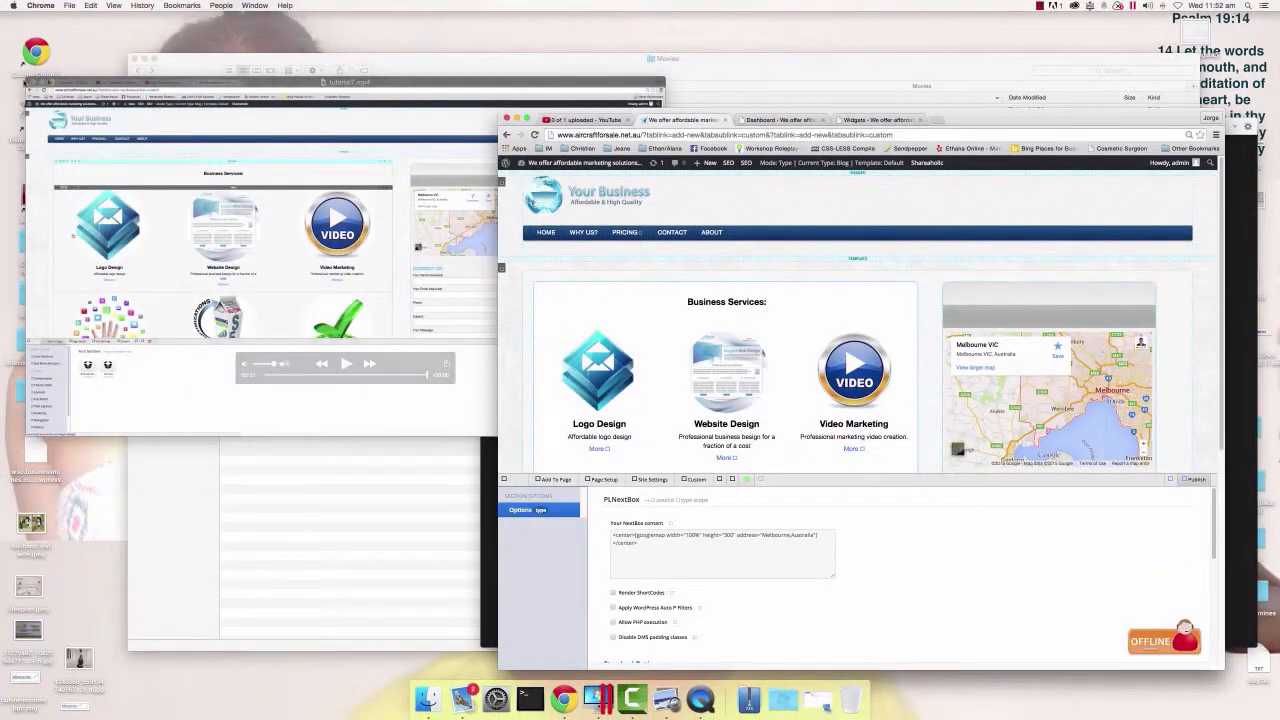
{"action": "left_click", "coordinate": [31, 82]}
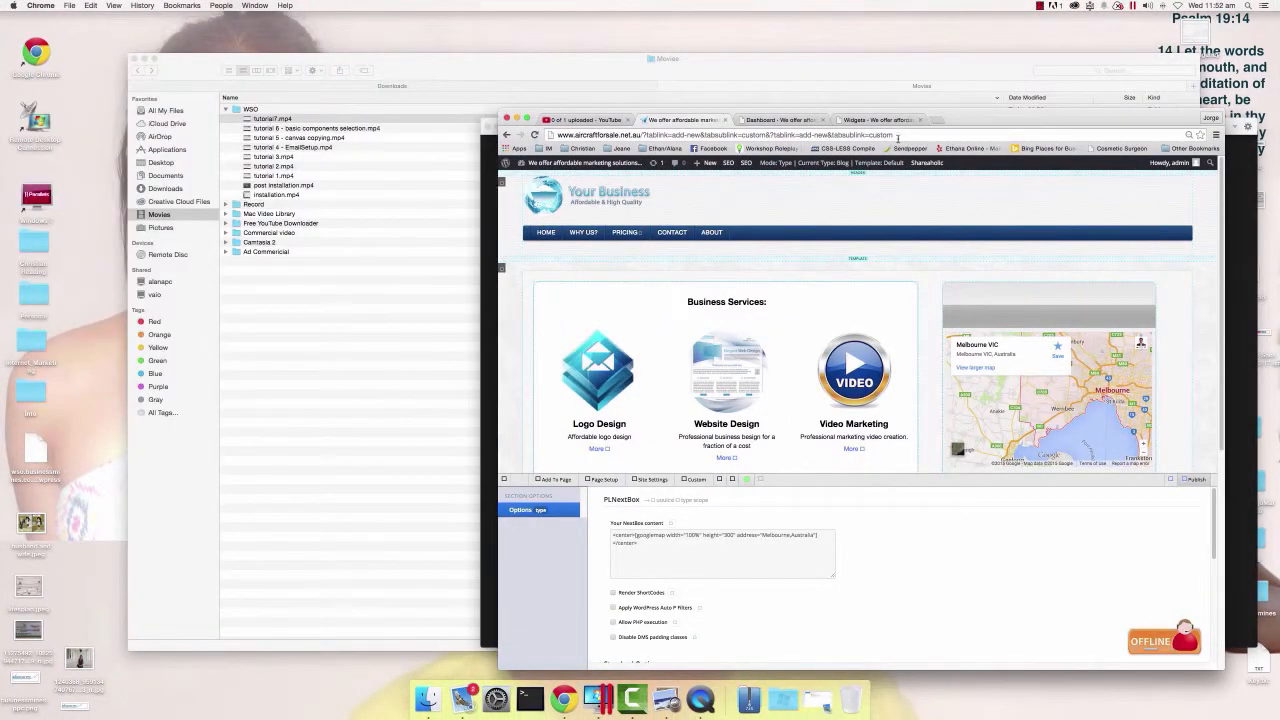
{"action": "left_click_drag", "start_coordinate": [954, 122], "coordinate": [622, 76]}
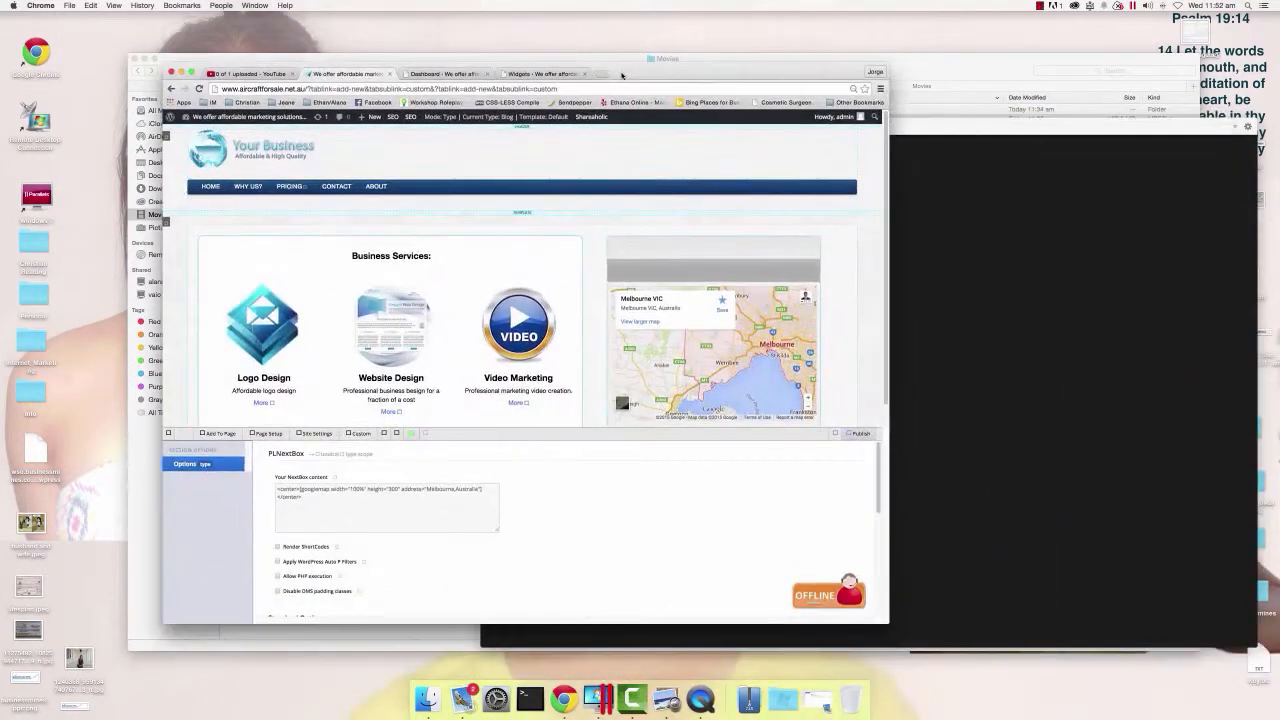
{"action": "left_click", "coordinate": [1055, 128]}
{"action": "left_click", "coordinate": [487, 127]}
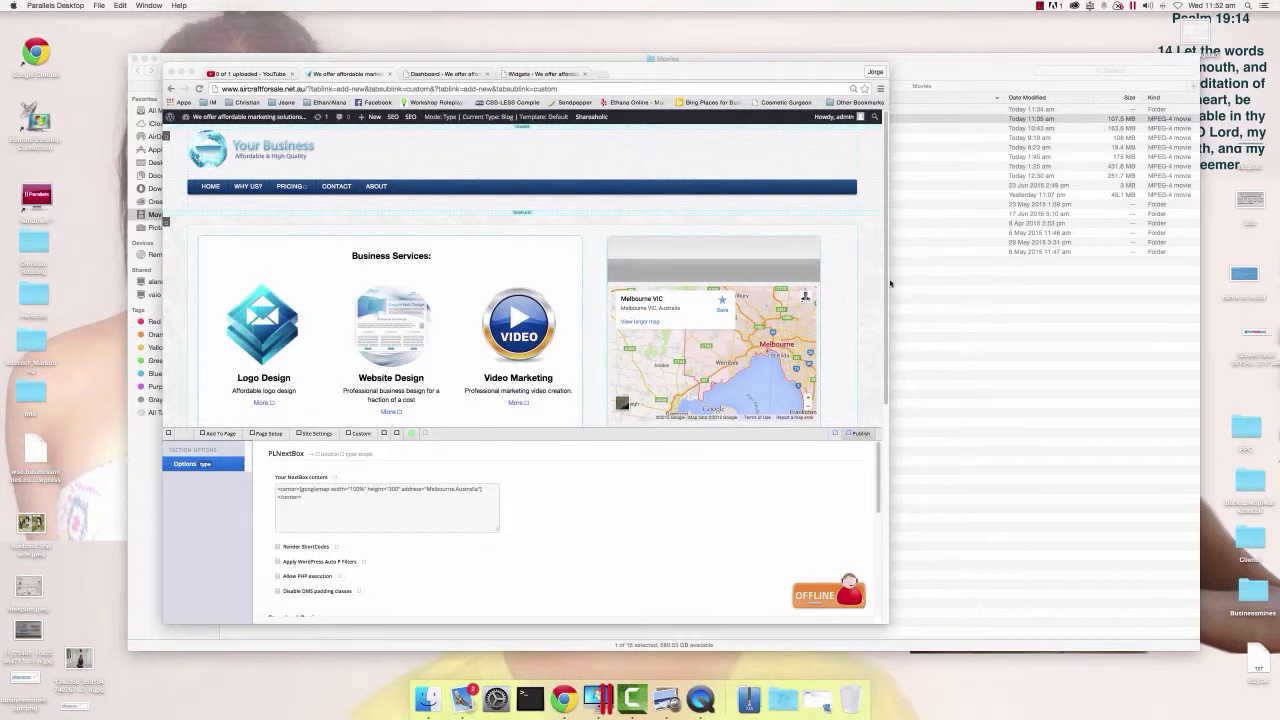
Narrow the browser window to about phone width and check how the homepage sections stack
{"action": "left_click", "coordinate": [887, 291]}
{"action": "left_click_drag", "start_coordinate": [887, 291], "coordinate": [339, 281]}
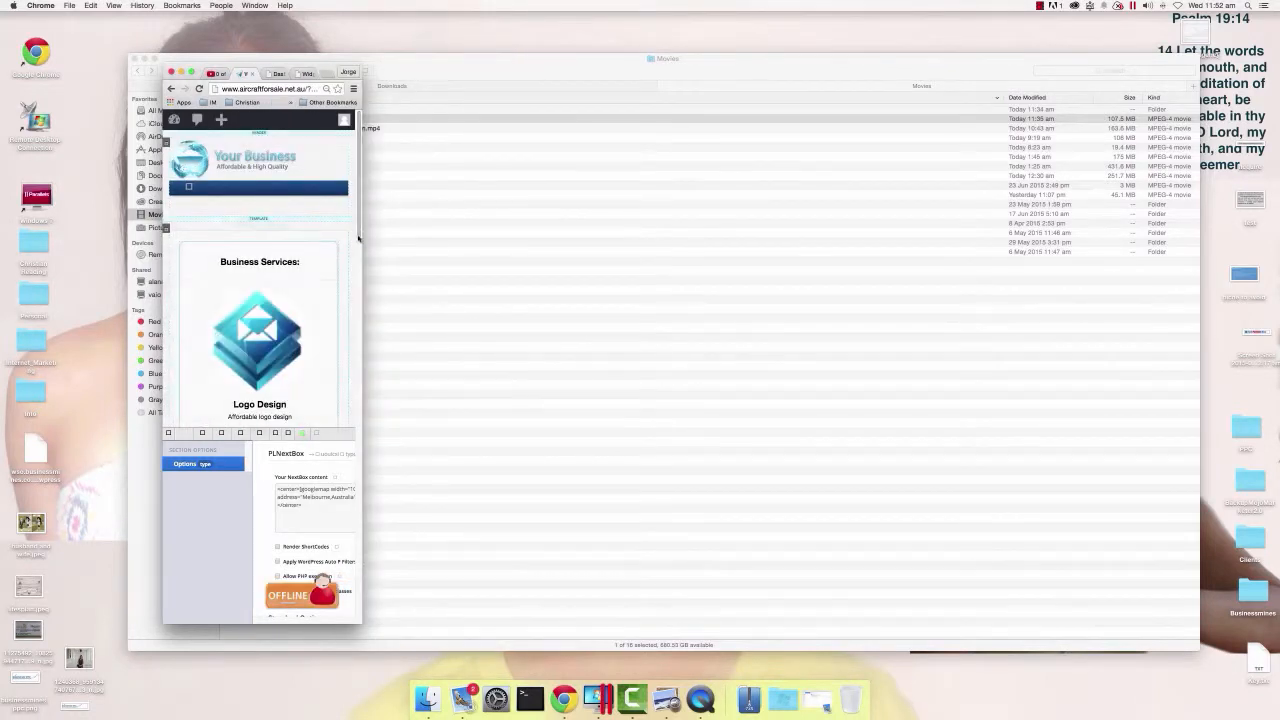
{"action": "scroll", "coordinate": [356, 332], "scroll_direction": "down", "scroll_amount": 5}
{"action": "scroll", "coordinate": [355, 360], "scroll_direction": "down", "scroll_amount": 10}
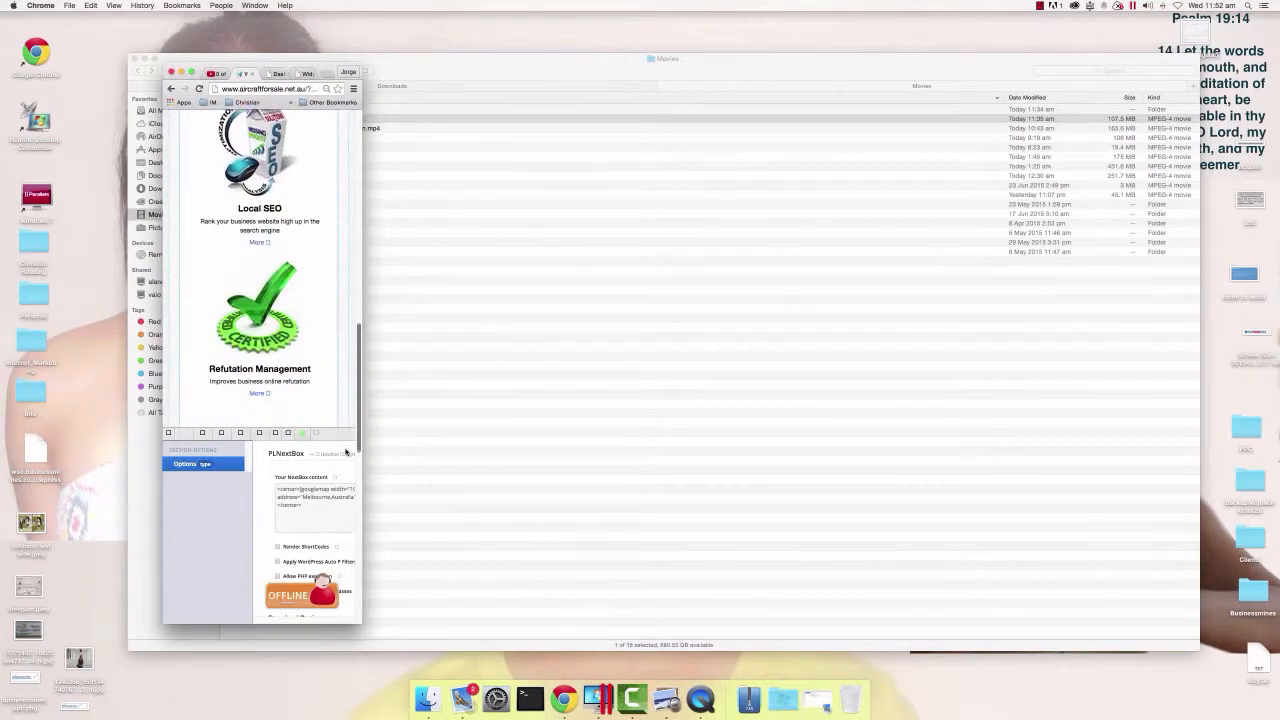
Widen the browser window again and check the homepage's multi-column layout with the map and contact form
{"action": "left_click_drag", "start_coordinate": [355, 374], "coordinate": [1055, 344]}
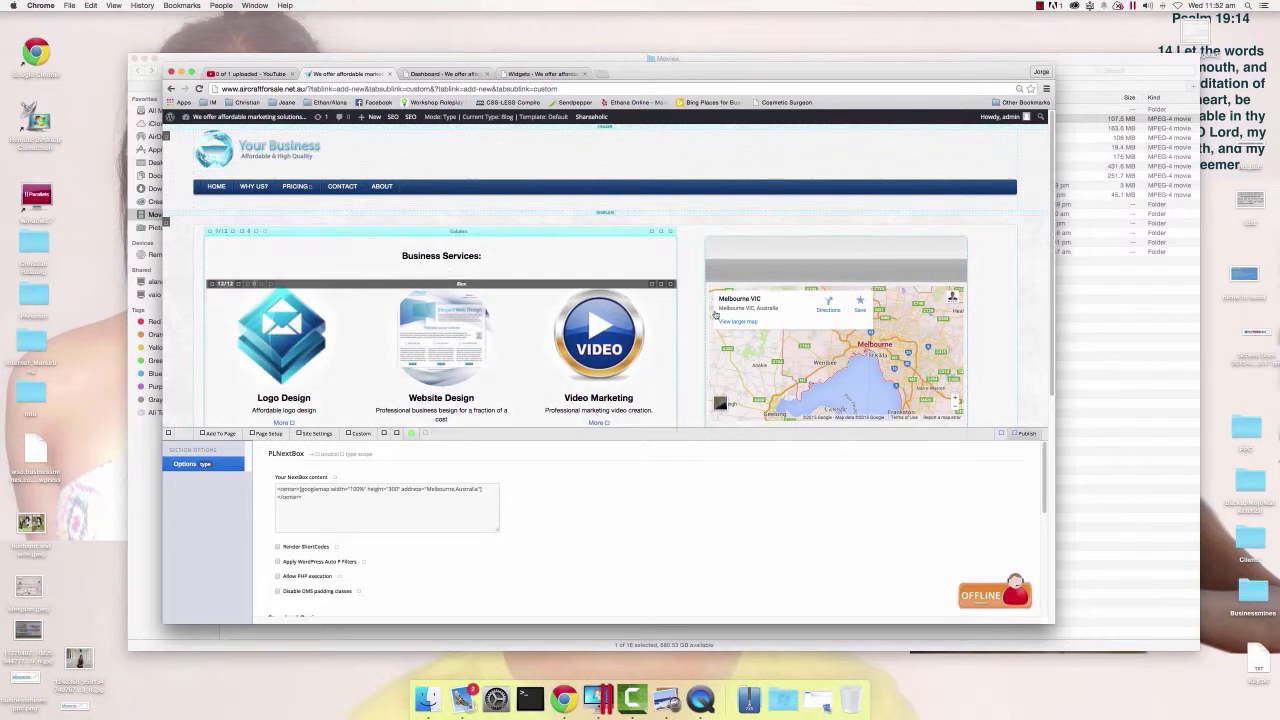
{"action": "scroll", "coordinate": [1013, 316], "scroll_direction": "down", "scroll_amount": 10}
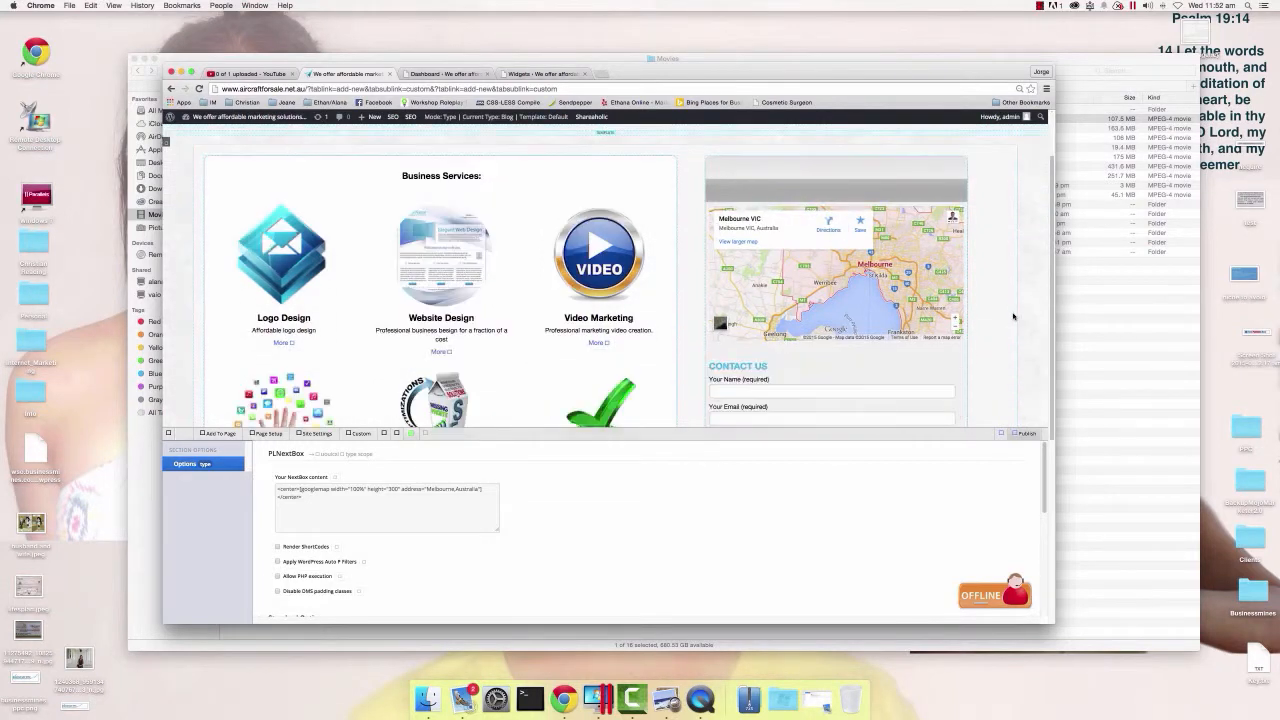
{"action": "scroll", "coordinate": [1015, 316], "scroll_direction": "up", "scroll_amount": 8}
{"action": "scroll", "coordinate": [1014, 316], "scroll_direction": "up", "scroll_amount": 1}
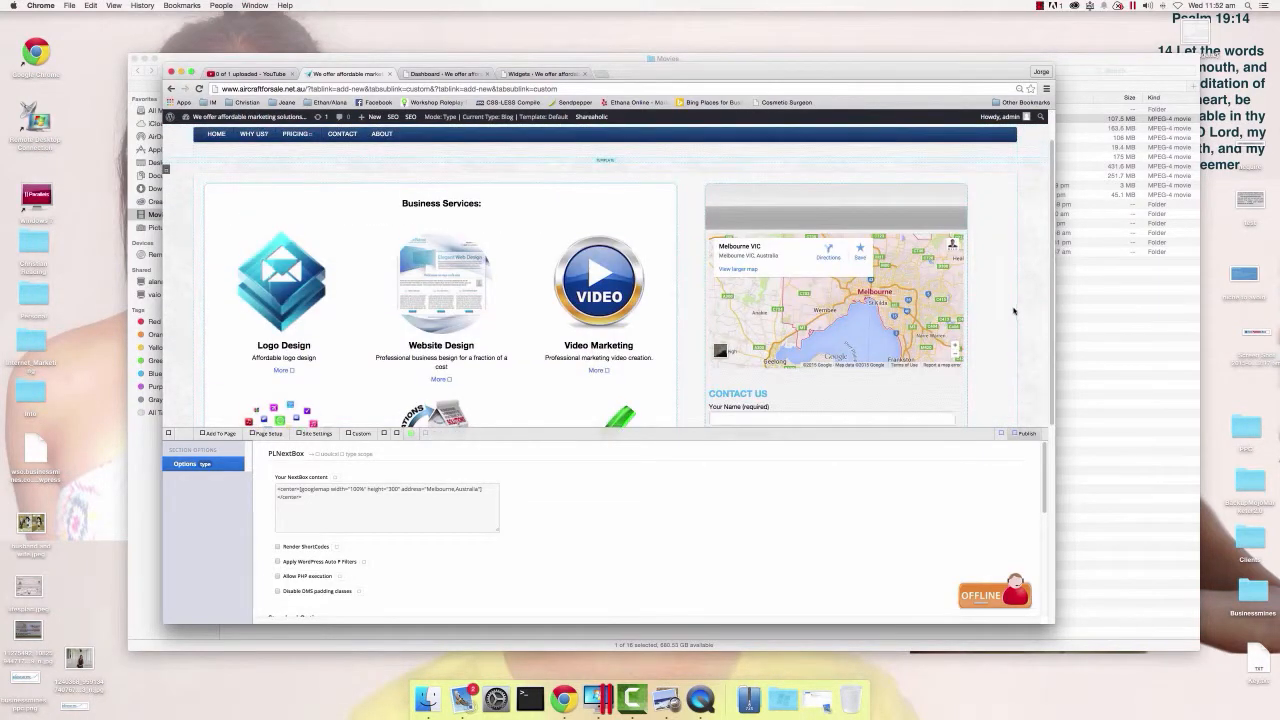
Close the Widgets tab and open the Installed Plugins page from the WordPress dashboard in a new tab
{"action": "left_click", "coordinate": [460, 74]}
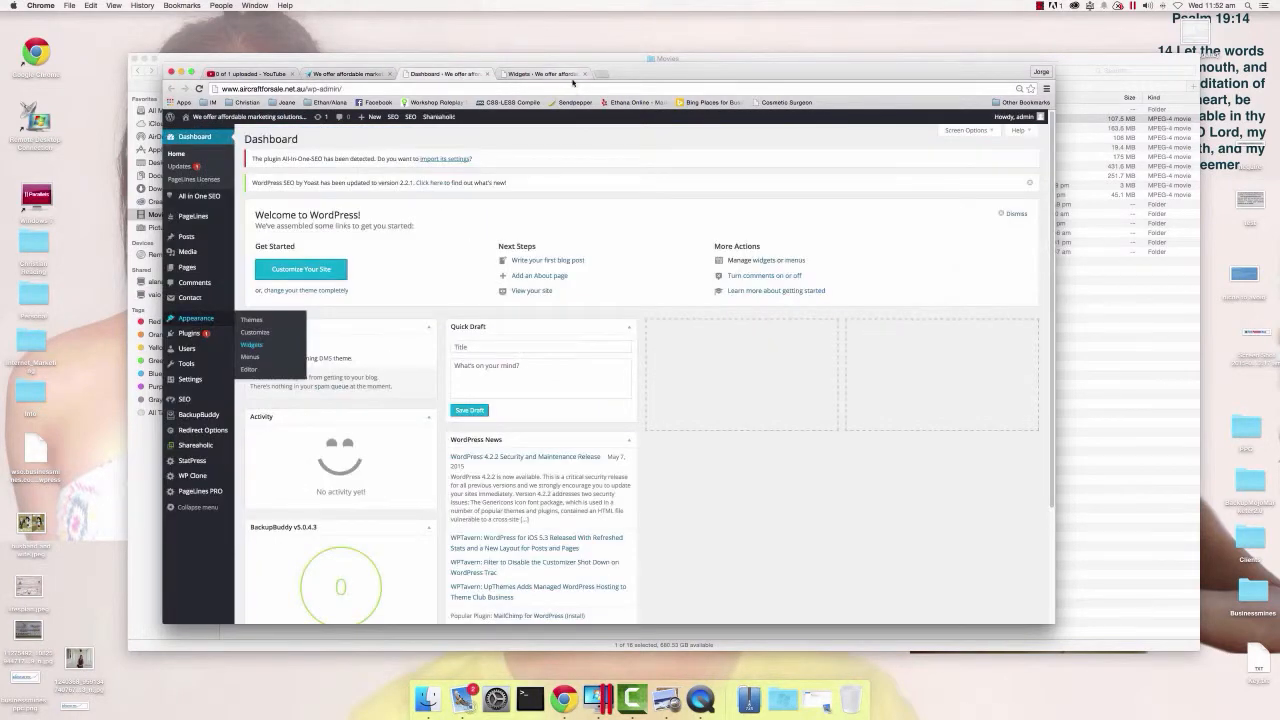
{"action": "left_click", "coordinate": [585, 74]}
{"action": "mouse_move", "coordinate": [191, 335]}
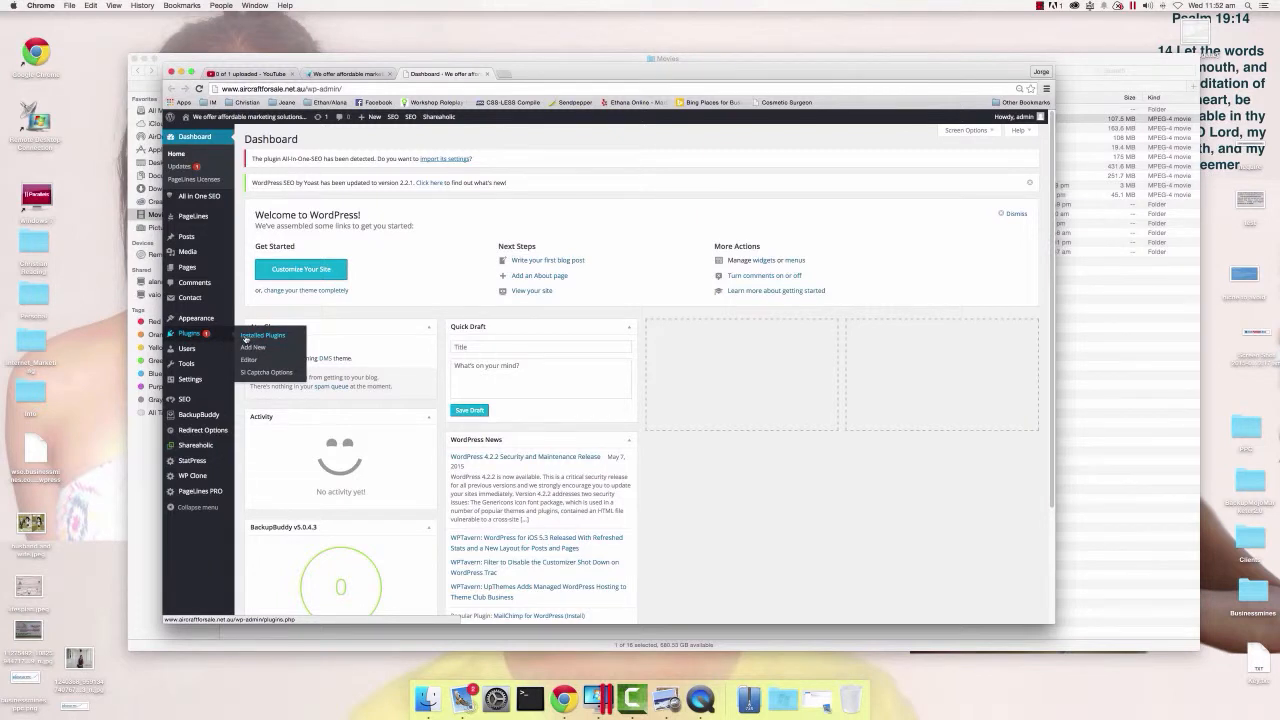
{"action": "right_click", "coordinate": [245, 338]}
{"action": "left_click", "coordinate": [270, 339]}
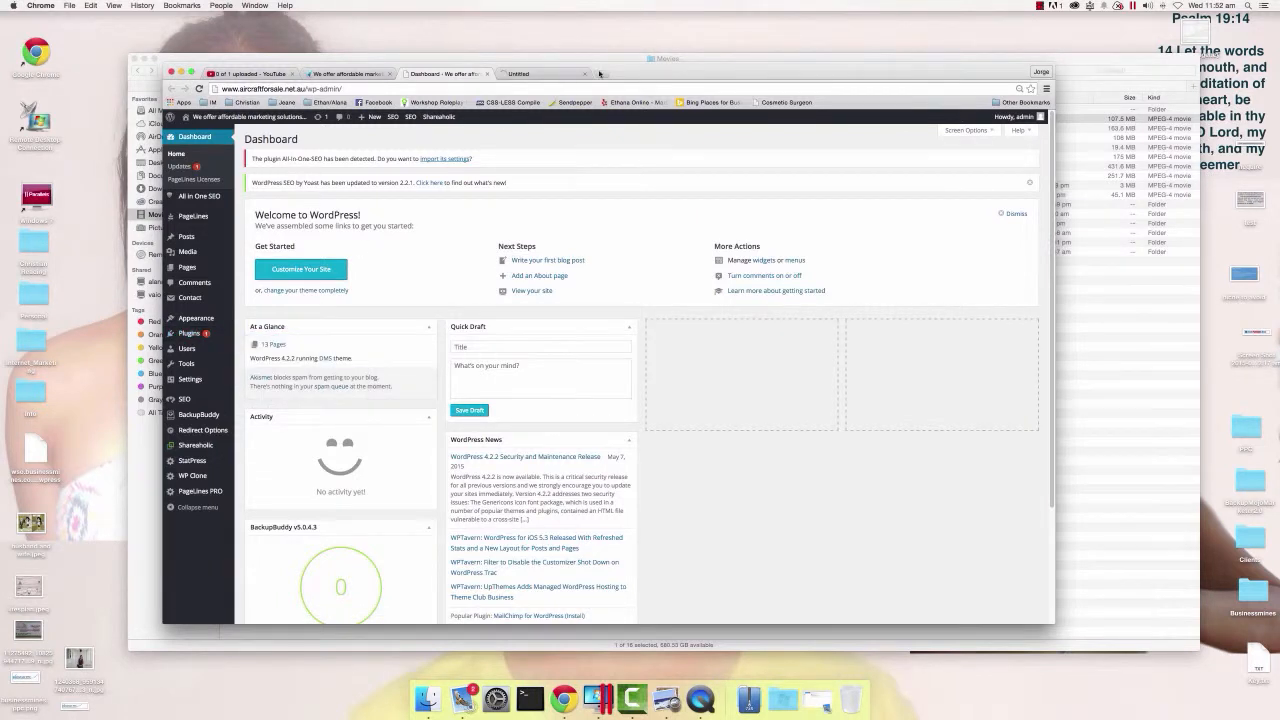
Open forum.pagelines.com in a new browser tab and look through its list of support forums
{"action": "left_click", "coordinate": [599, 73]}
{"action": "type", "text": "page"}
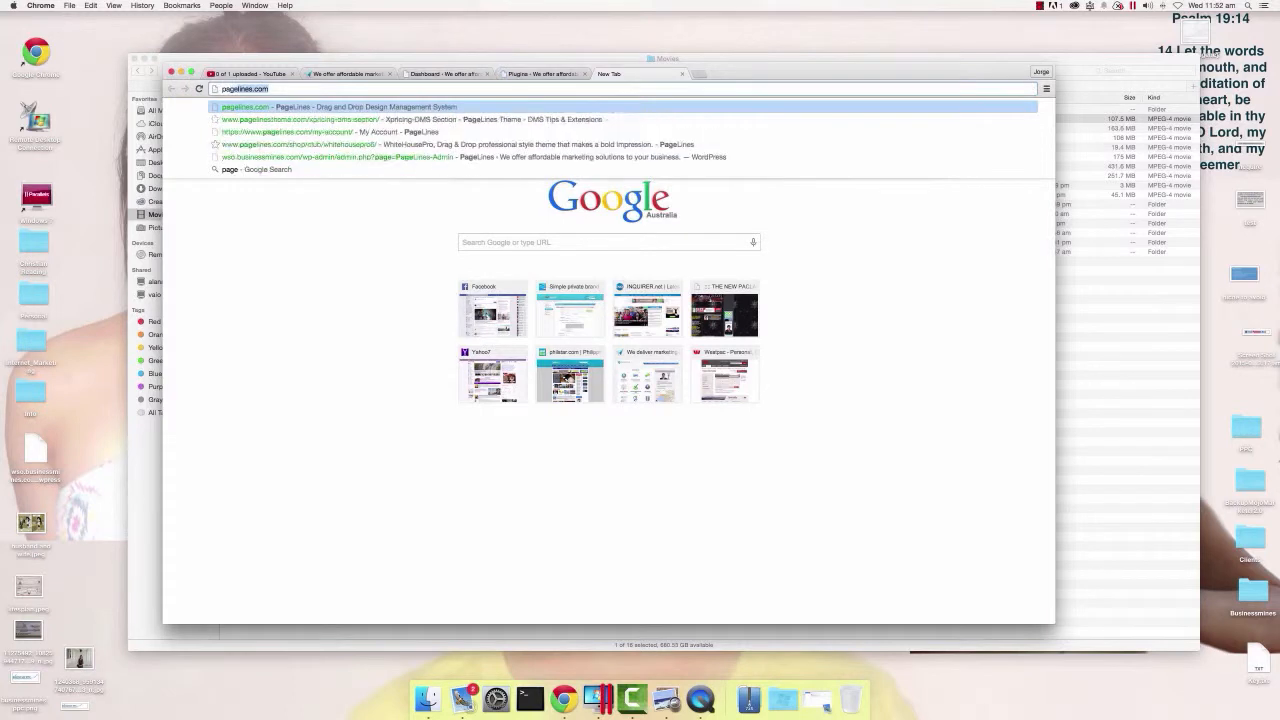
{"action": "key", "text": "BackSpace"}
{"action": "key", "text": "BackSpace"}
{"action": "key", "text": "BackSpace"}
{"action": "key", "text": "BackSpace"}
{"action": "key", "text": "BackSpace"}
{"action": "type", "text": "forum.page"}
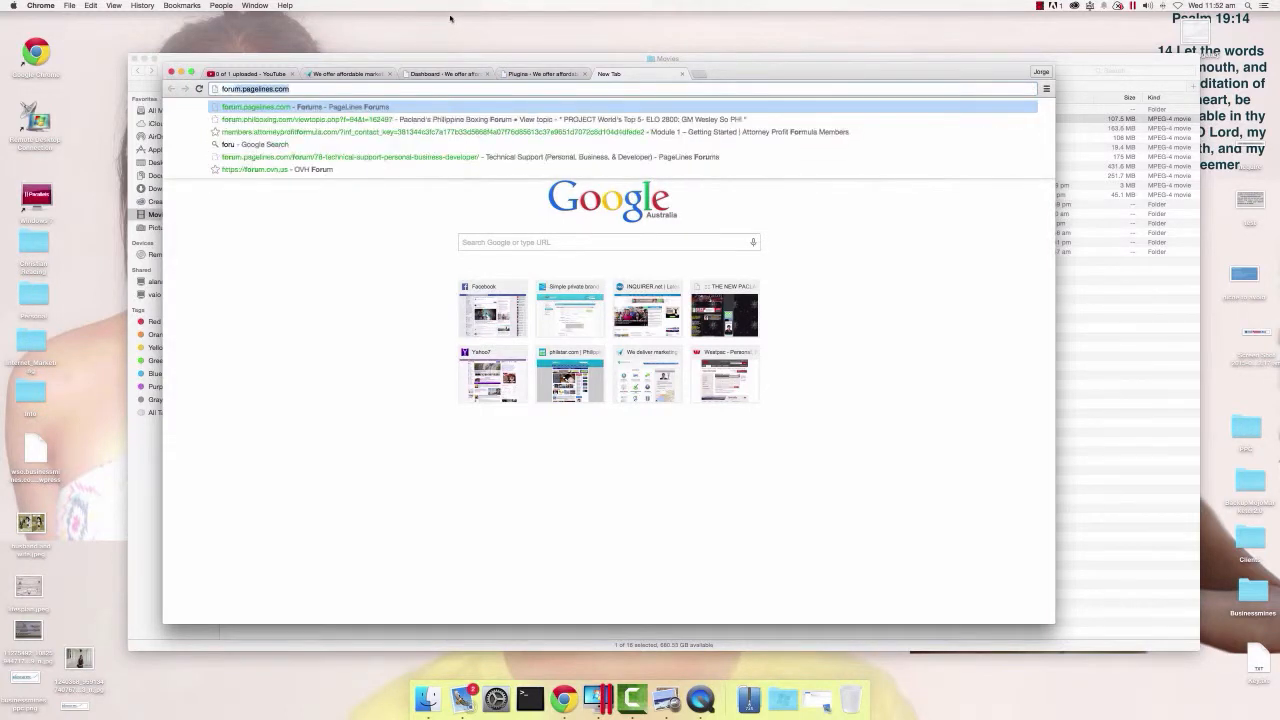
{"action": "key", "text": "Return"}
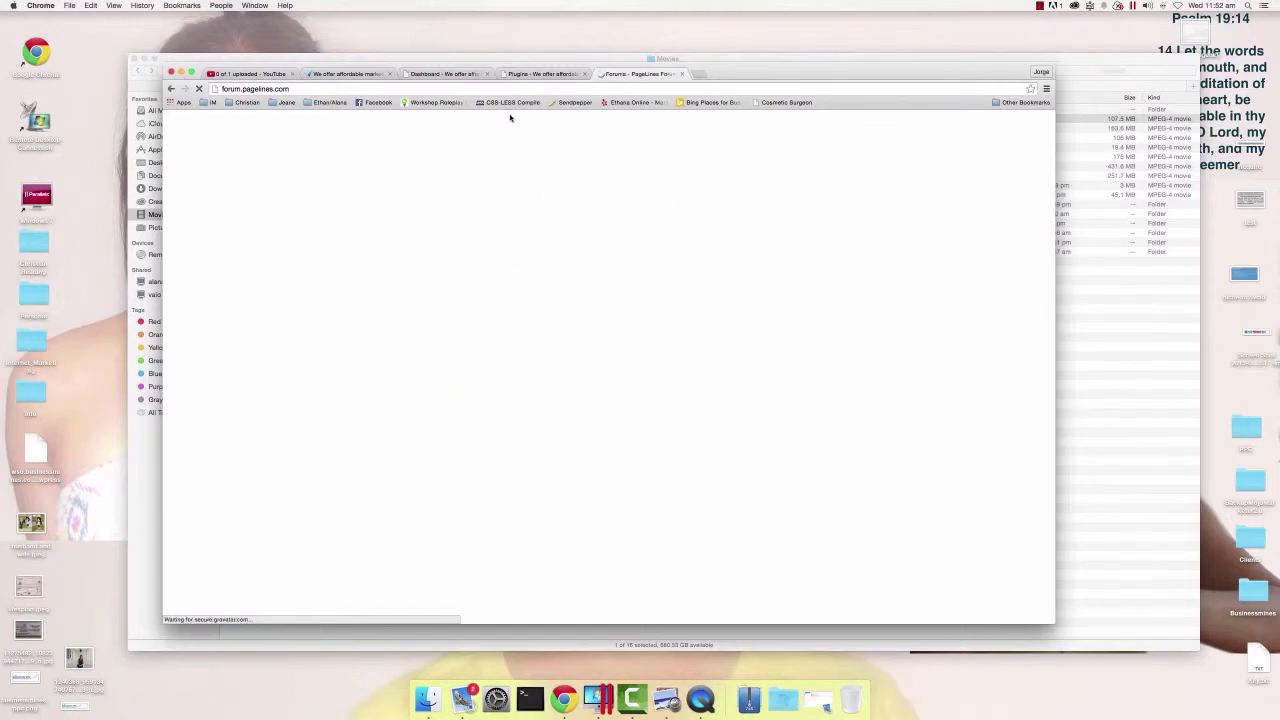
{"action": "scroll", "coordinate": [398, 433], "scroll_direction": "down", "scroll_amount": 5}
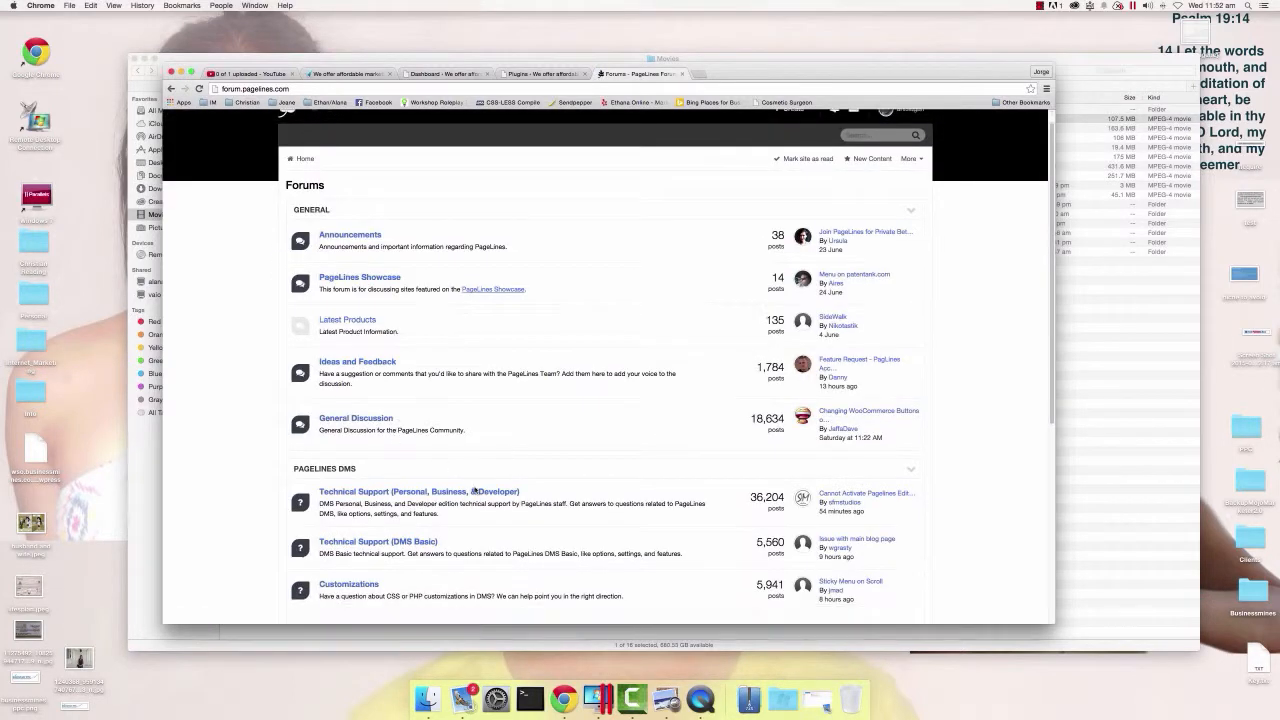
{"action": "scroll", "coordinate": [382, 397], "scroll_direction": "up", "scroll_amount": 1}
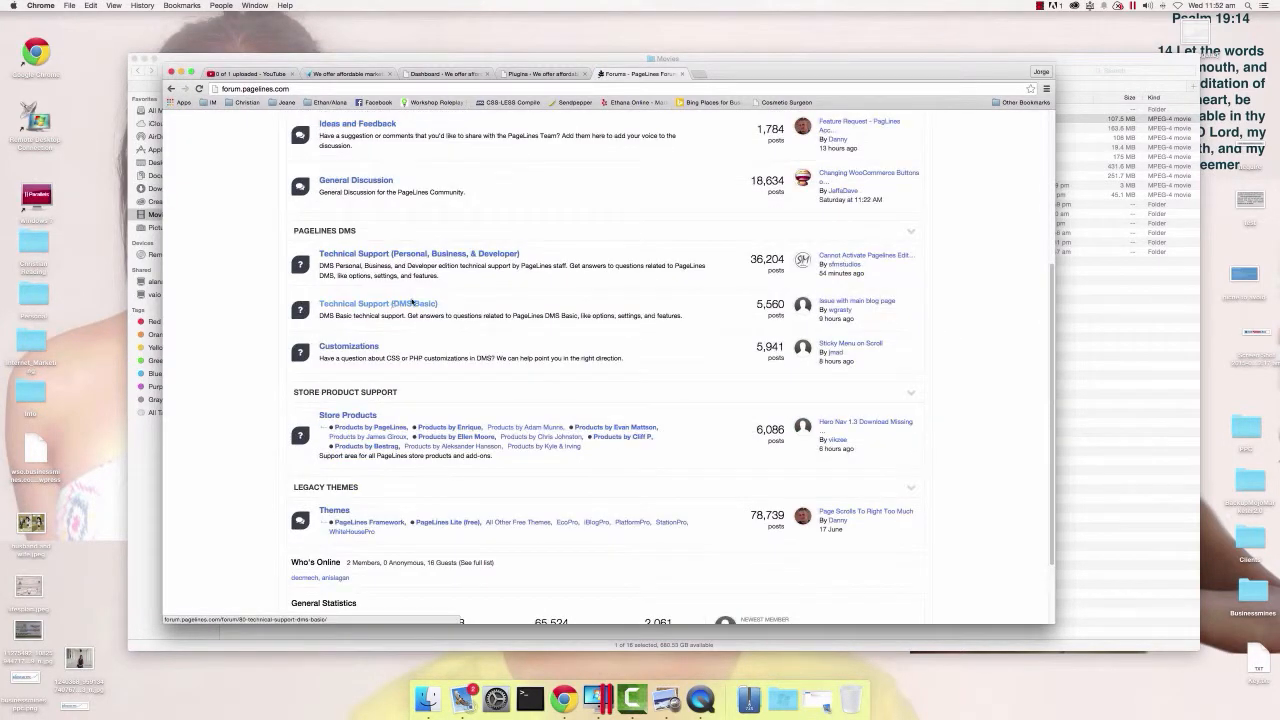
Look through the PageLines forum categories from General to Legacy Themes and close the forum tab
{"action": "scroll", "coordinate": [287, 302], "scroll_direction": "up", "scroll_amount": 1}
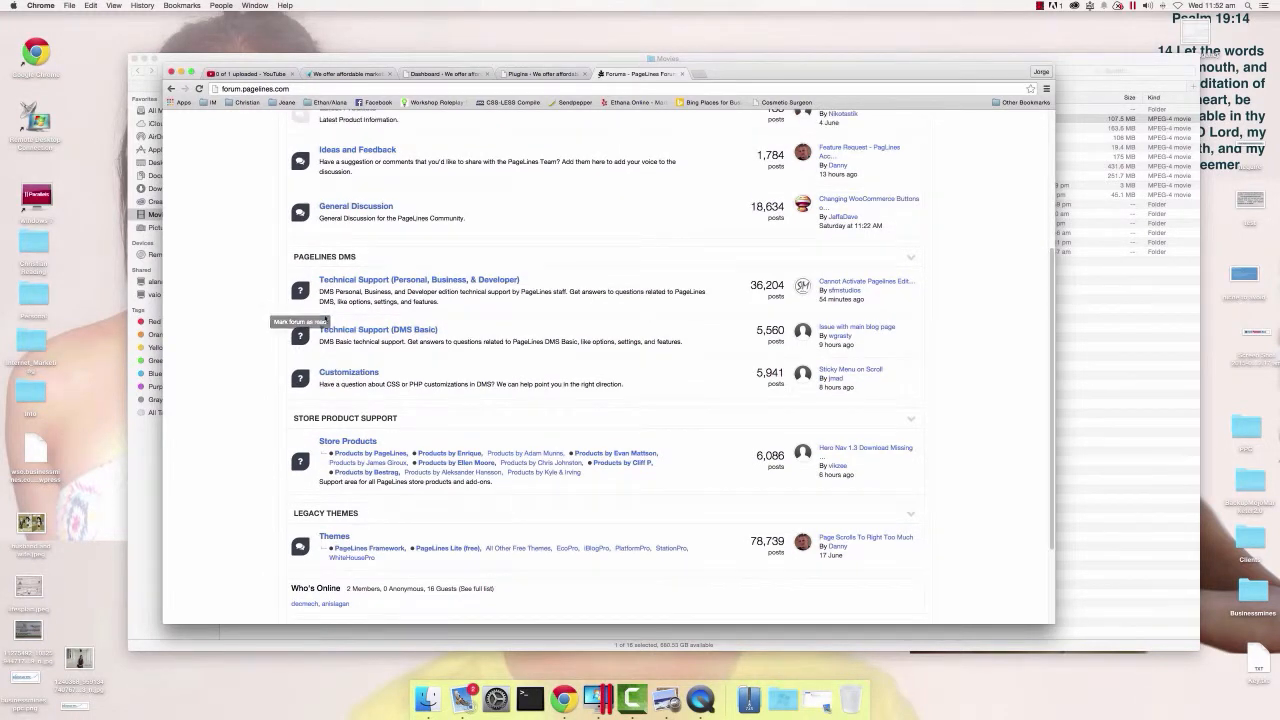
{"action": "scroll", "coordinate": [296, 335], "scroll_direction": "up", "scroll_amount": 4}
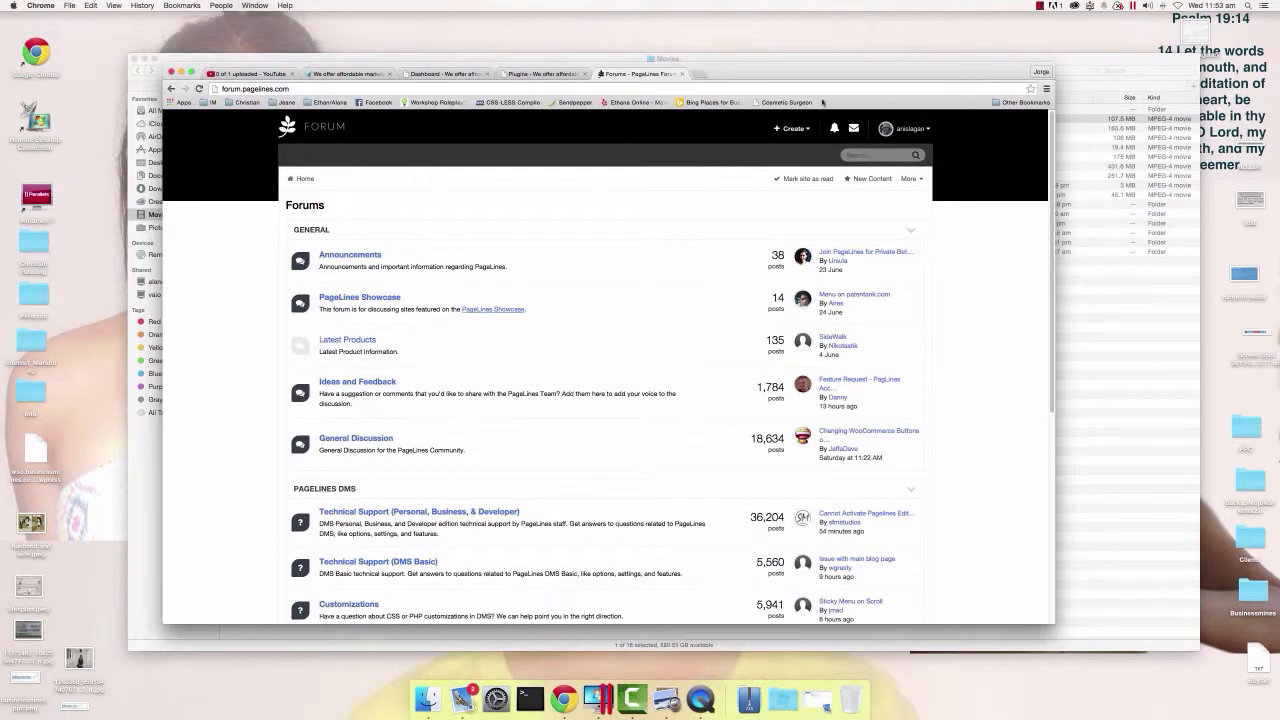
{"action": "scroll", "coordinate": [502, 474], "scroll_direction": "down", "scroll_amount": 3}
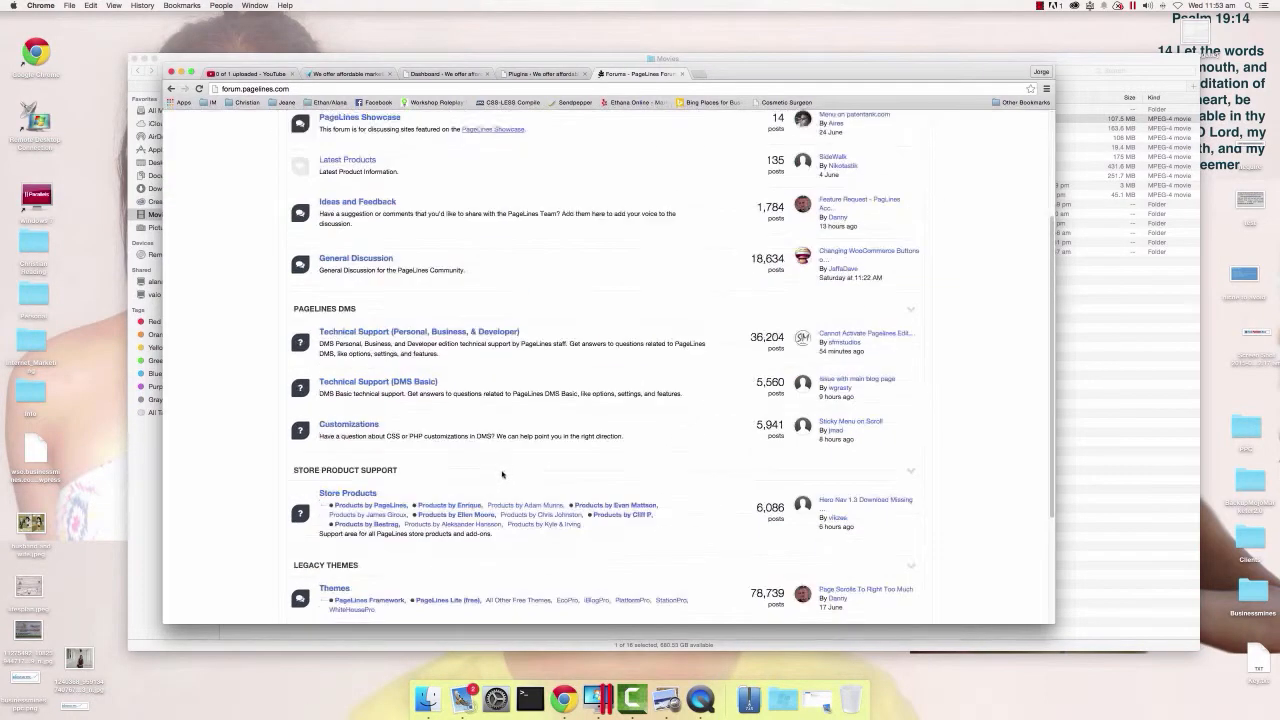
{"action": "scroll", "coordinate": [502, 474], "scroll_direction": "up", "scroll_amount": 1}
{"action": "scroll", "coordinate": [485, 469], "scroll_direction": "up", "scroll_amount": 3}
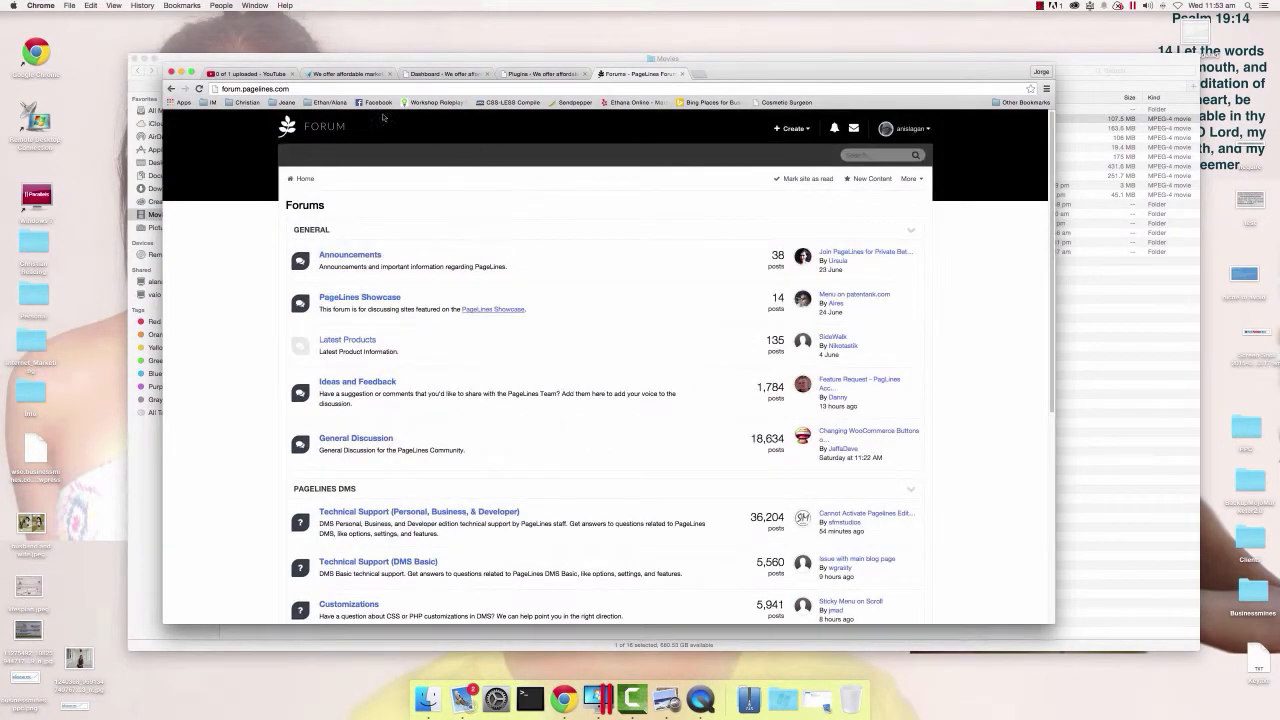
{"action": "left_click", "coordinate": [683, 75]}
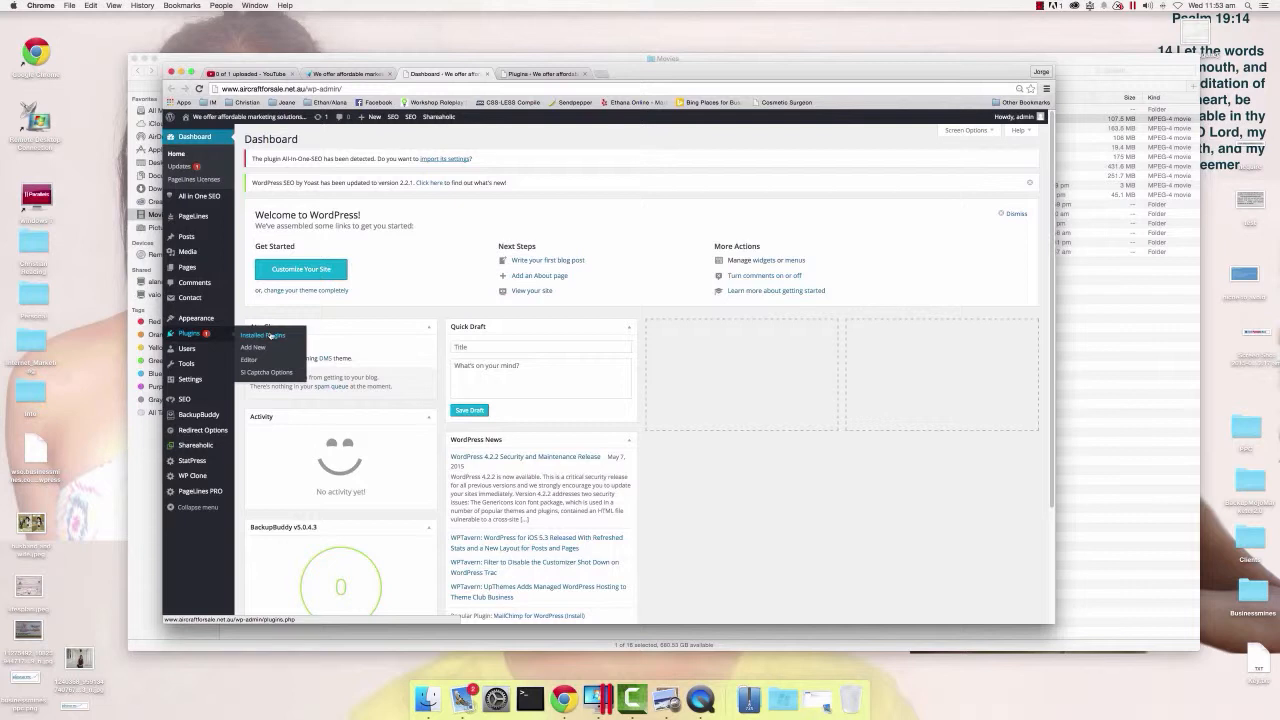
Return to the site's homepage in the page builder and look over the services, map and contact form
{"action": "left_click", "coordinate": [345, 73]}
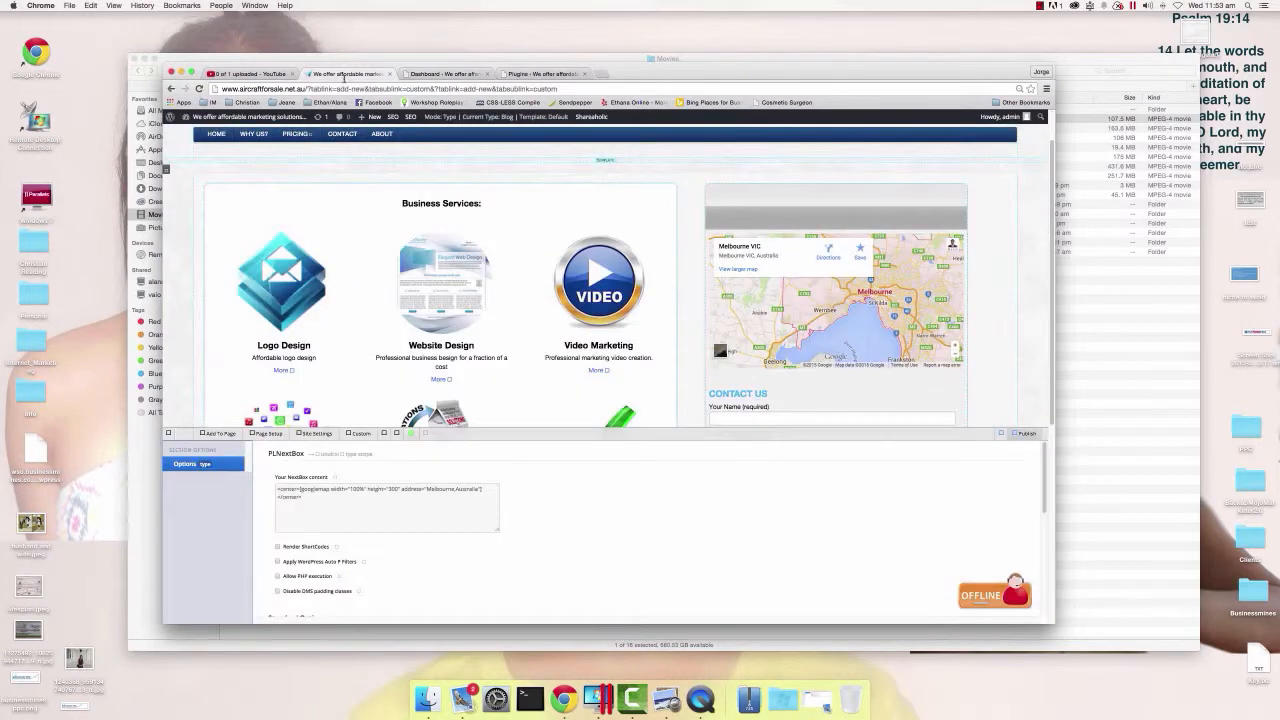
{"action": "scroll", "coordinate": [683, 391], "scroll_direction": "down", "scroll_amount": 5}
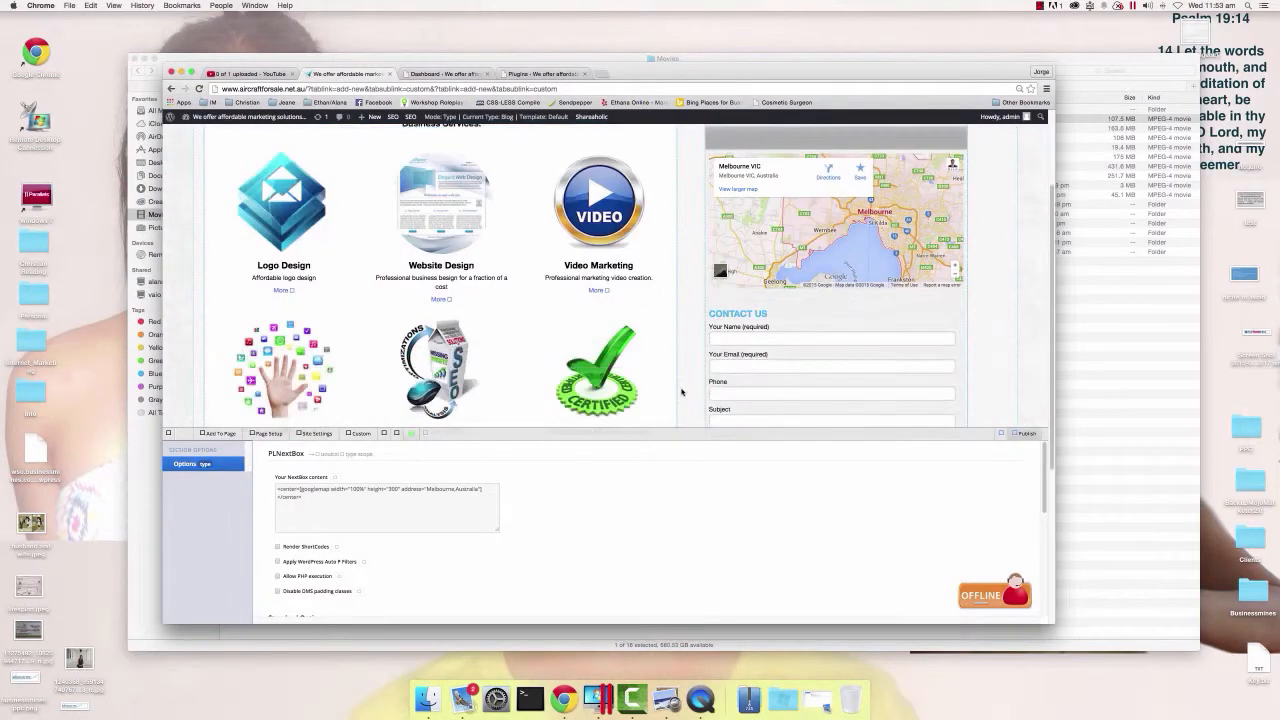
{"action": "scroll", "coordinate": [683, 391], "scroll_direction": "down", "scroll_amount": 2}
{"action": "scroll", "coordinate": [684, 387], "scroll_direction": "up", "scroll_amount": 7}
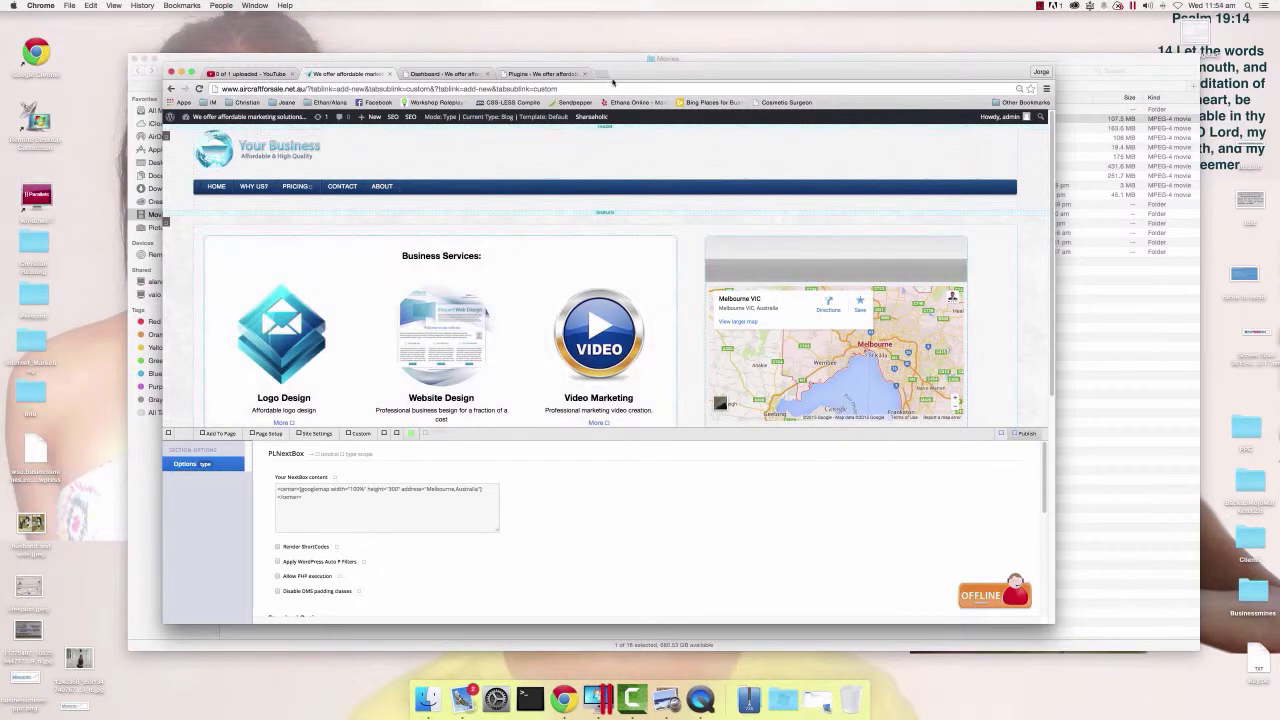
Open a new browser tab and enter the address support.businessmines.com
{"action": "left_click", "coordinate": [612, 80]}
{"action": "type", "text": "s"}
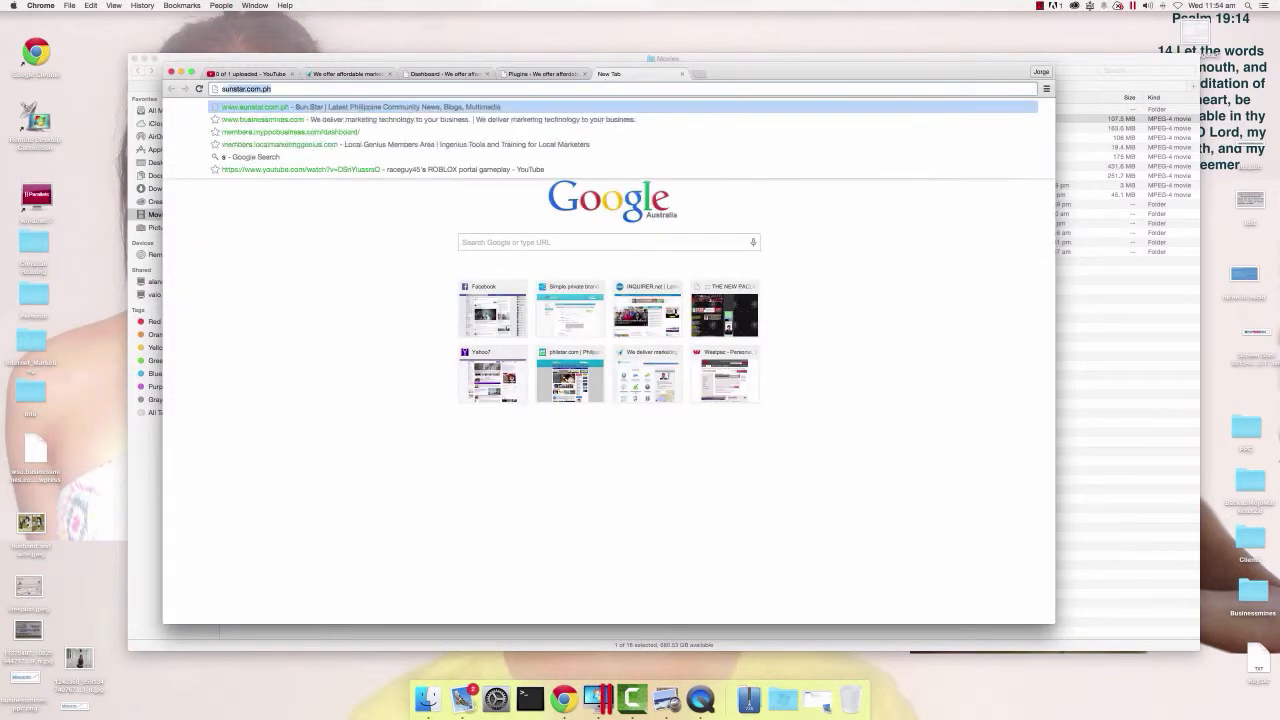
{"action": "type", "text": "upport"}
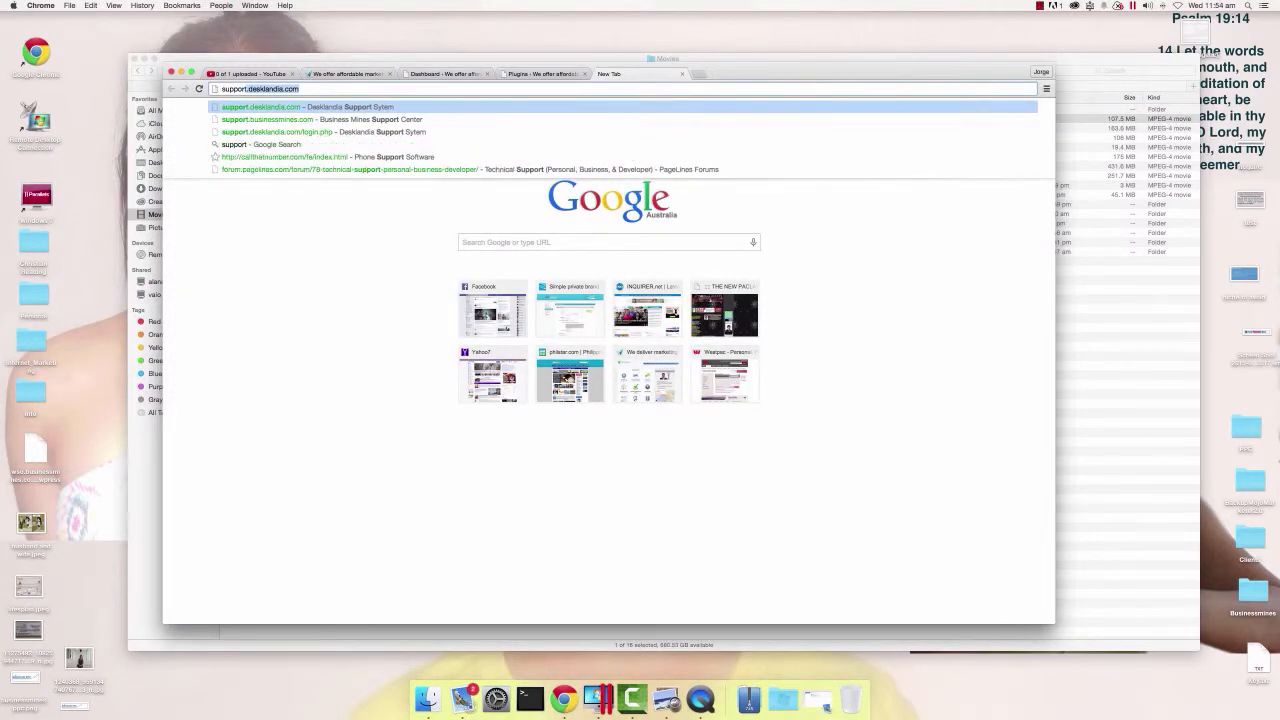
{"action": "type", "text": ".businessmines"}
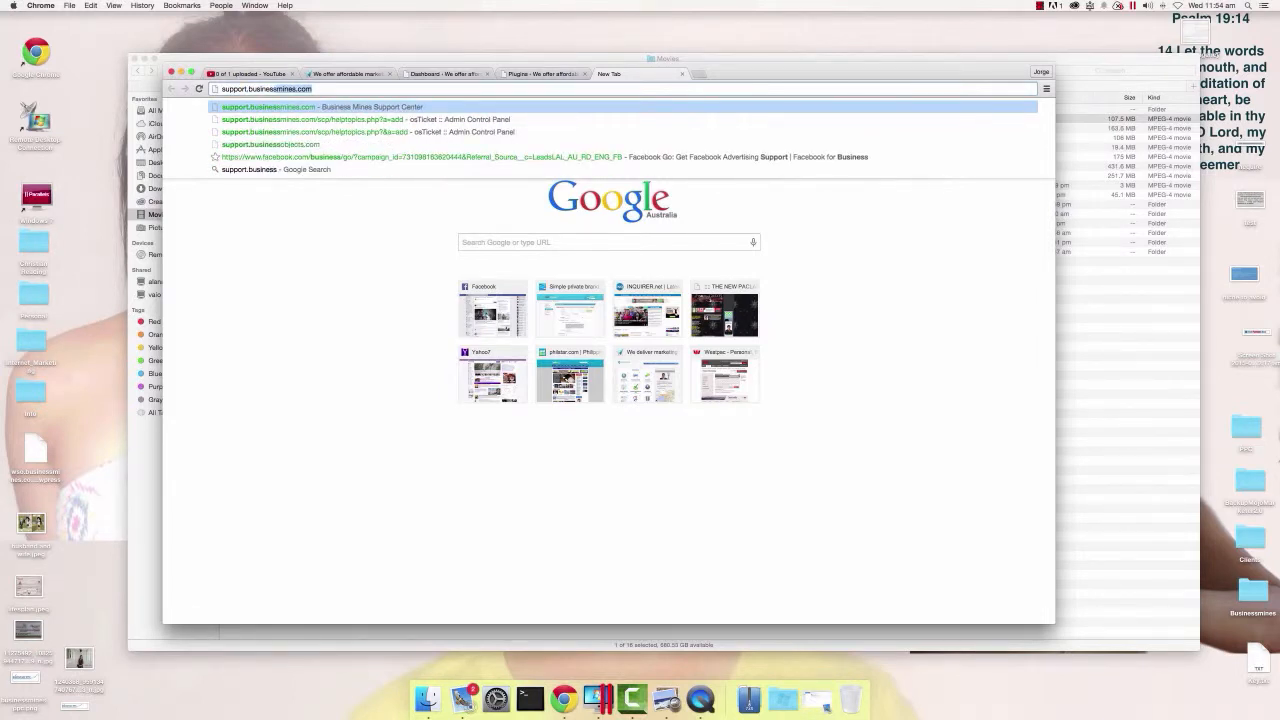
{"action": "left_click", "coordinate": [433, 74]}
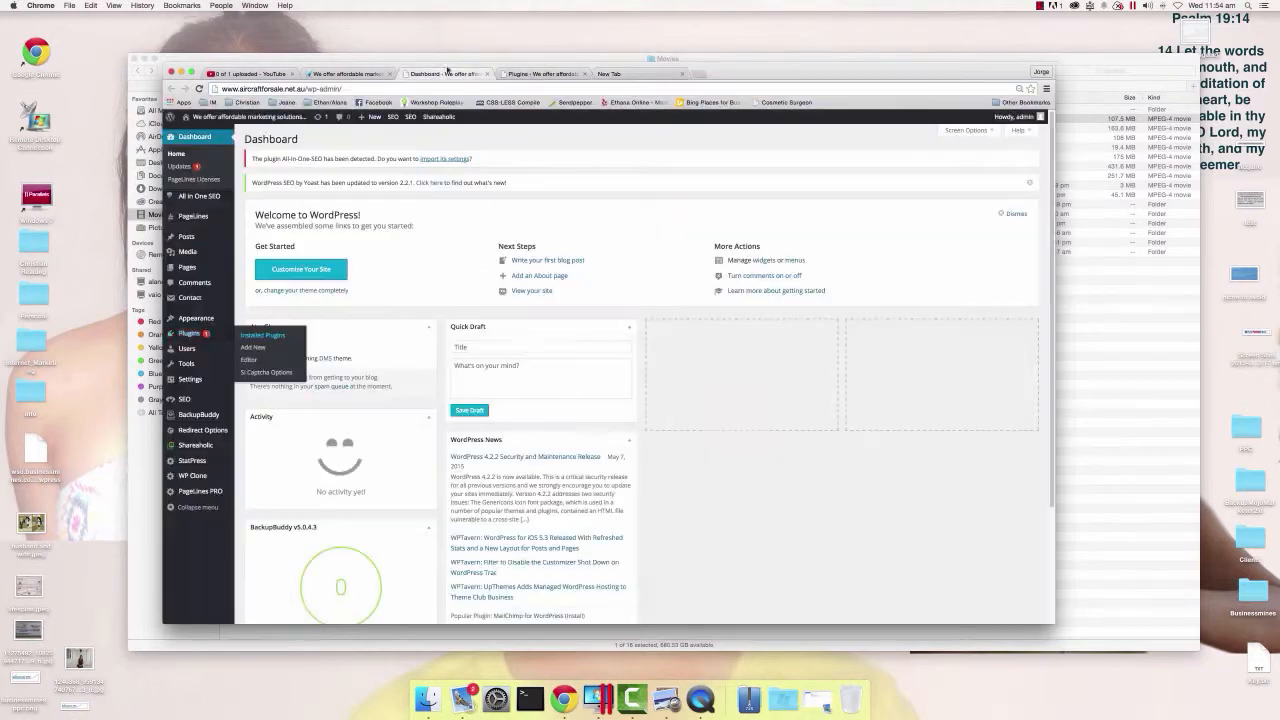
{"action": "left_click", "coordinate": [614, 74]}
{"action": "left_click", "coordinate": [541, 74]}
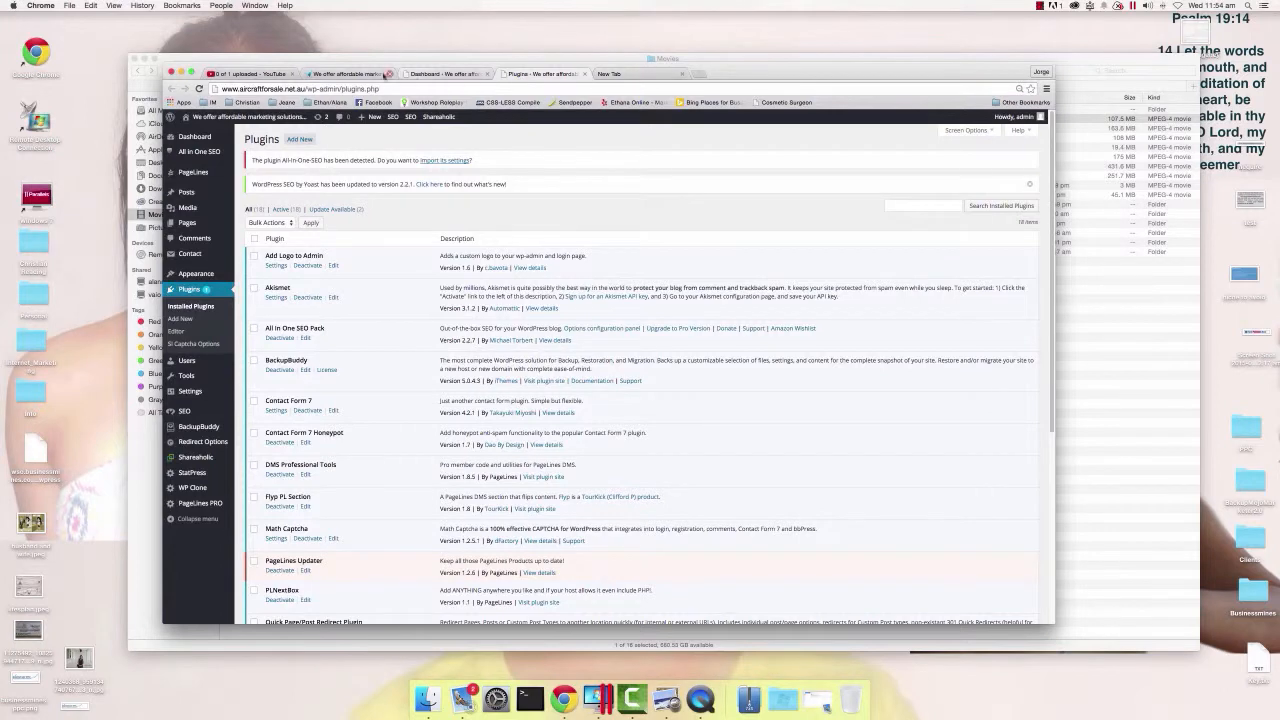
{"action": "left_click", "coordinate": [380, 74]}
{"action": "left_click", "coordinate": [450, 74]}
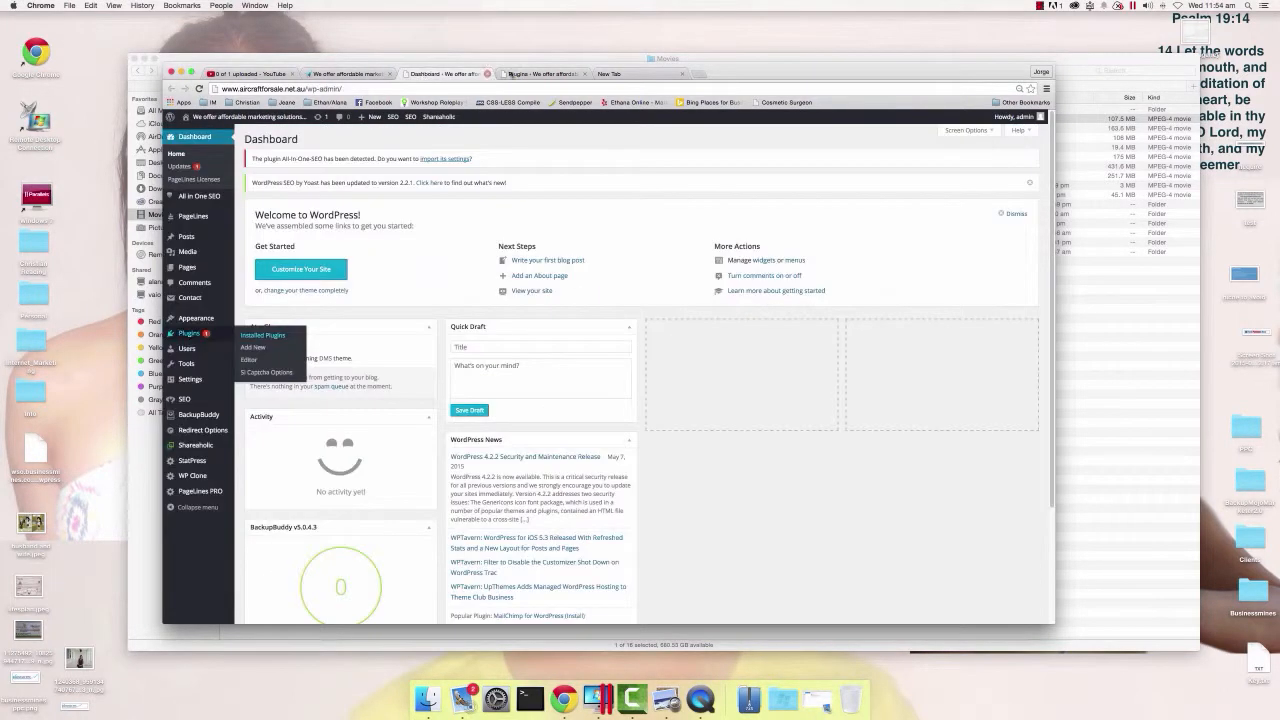
{"action": "left_click", "coordinate": [380, 74]}
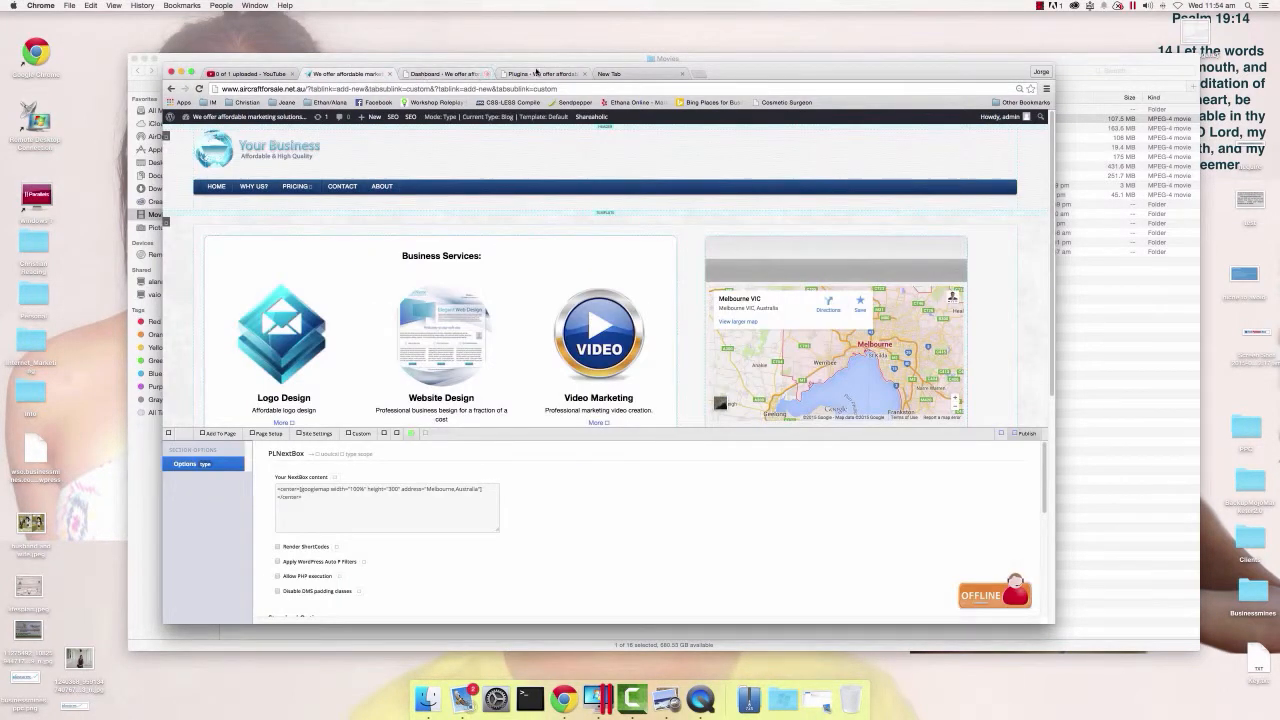
{"action": "left_click", "coordinate": [536, 73]}
{"action": "left_click", "coordinate": [459, 74]}
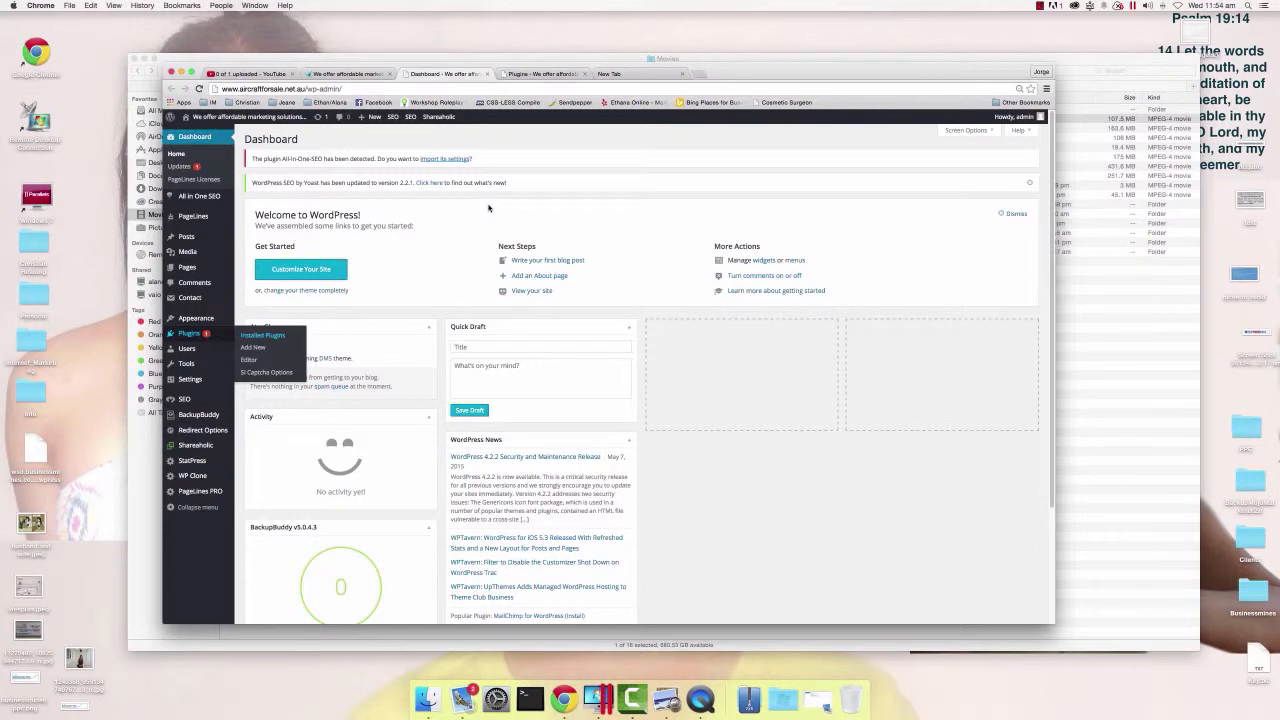
{"action": "left_click", "coordinate": [611, 74]}
{"action": "left_click", "coordinate": [528, 74]}
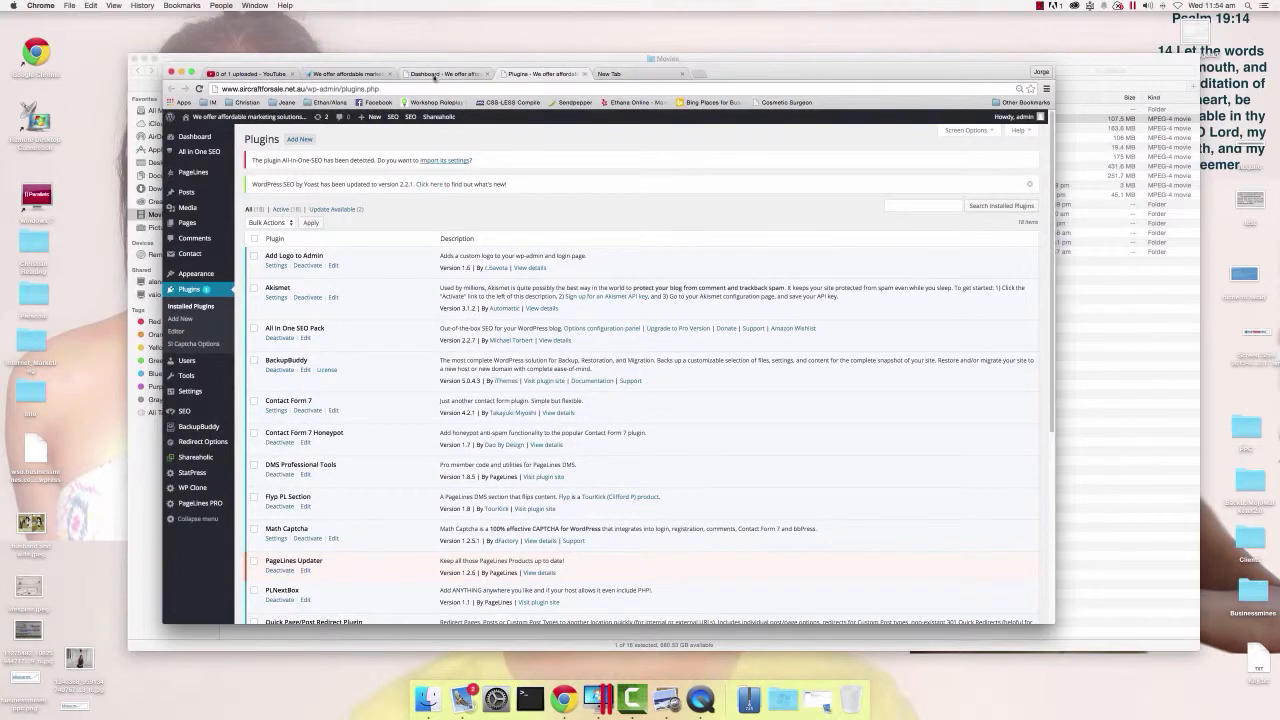
Return to the new tab and load support.businessmines.com to show the support ticket page
{"action": "left_click", "coordinate": [620, 74]}
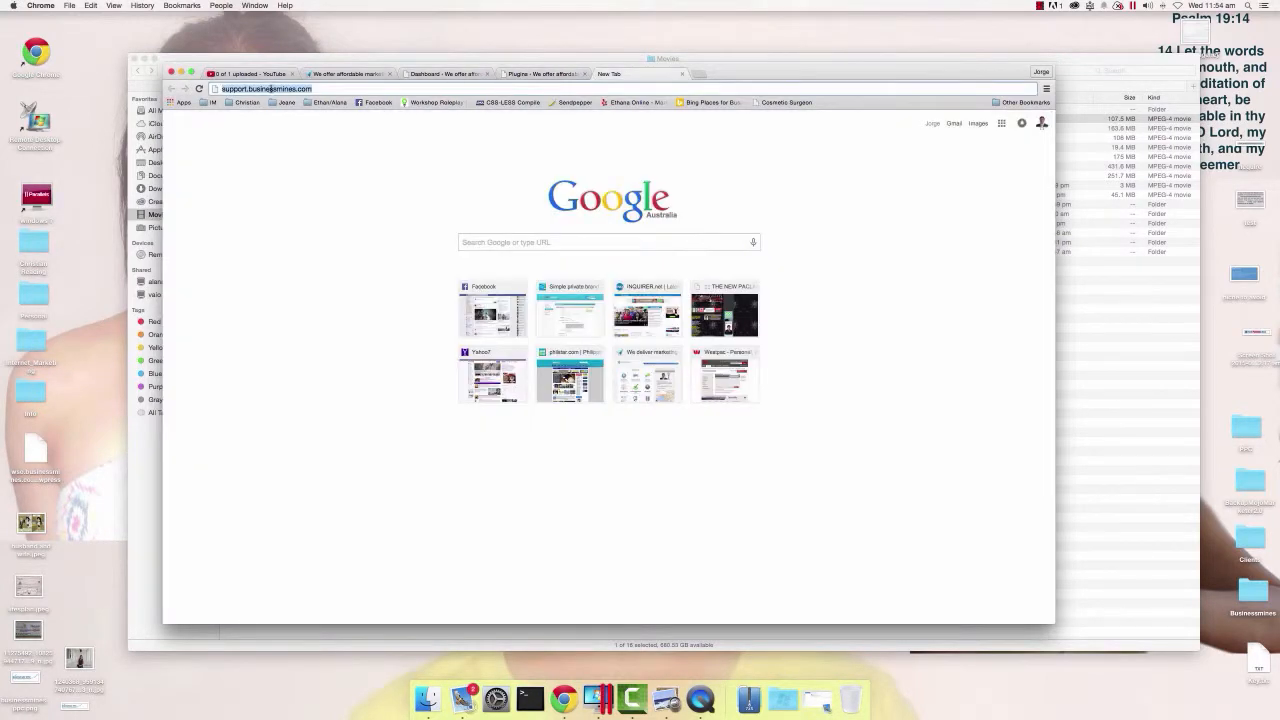
{"action": "left_click", "coordinate": [317, 85]}
{"action": "key", "text": "Return"}
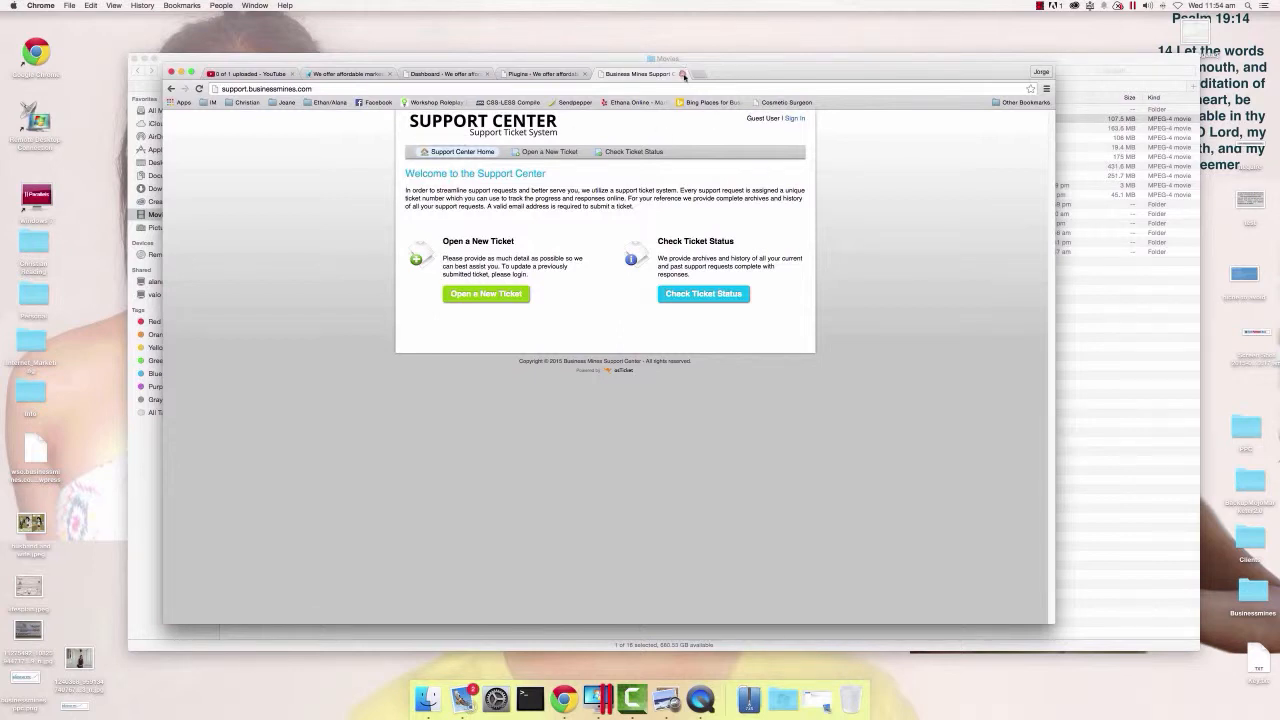
Close the Support Center and Plugins tabs and look over the site's homepage from header to footer
{"action": "left_click", "coordinate": [683, 74]}
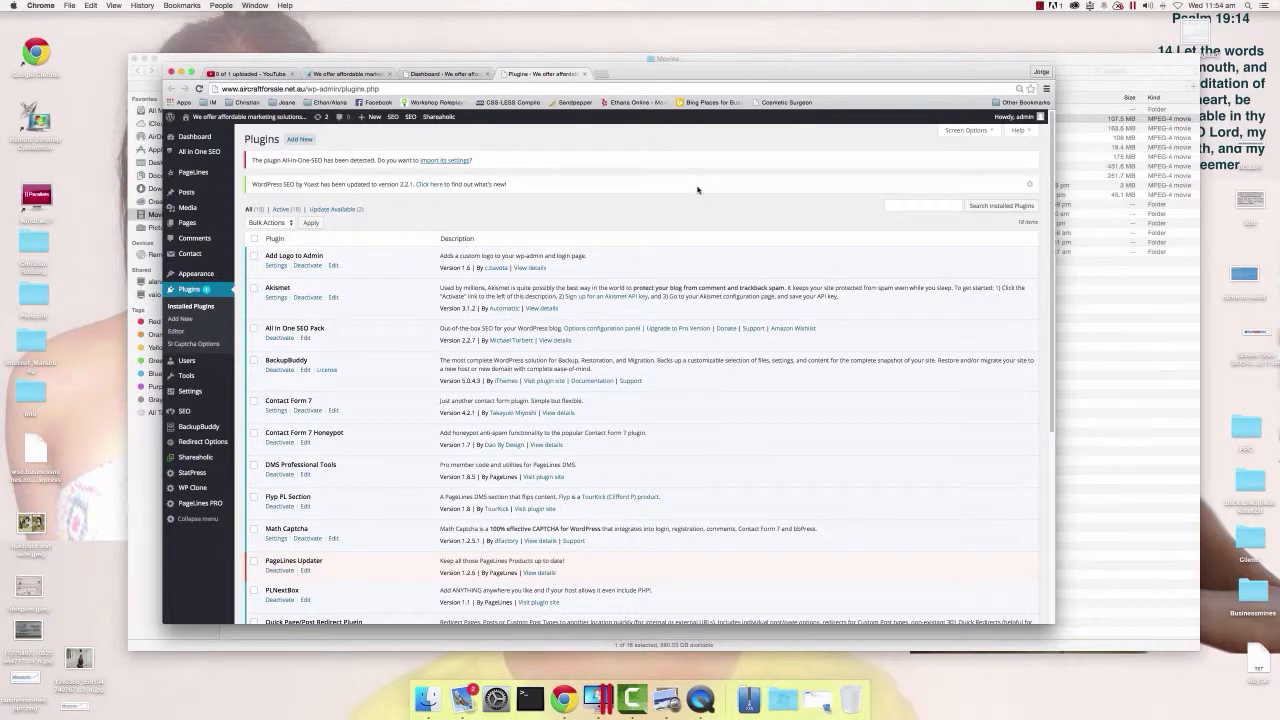
{"action": "left_click", "coordinate": [585, 75]}
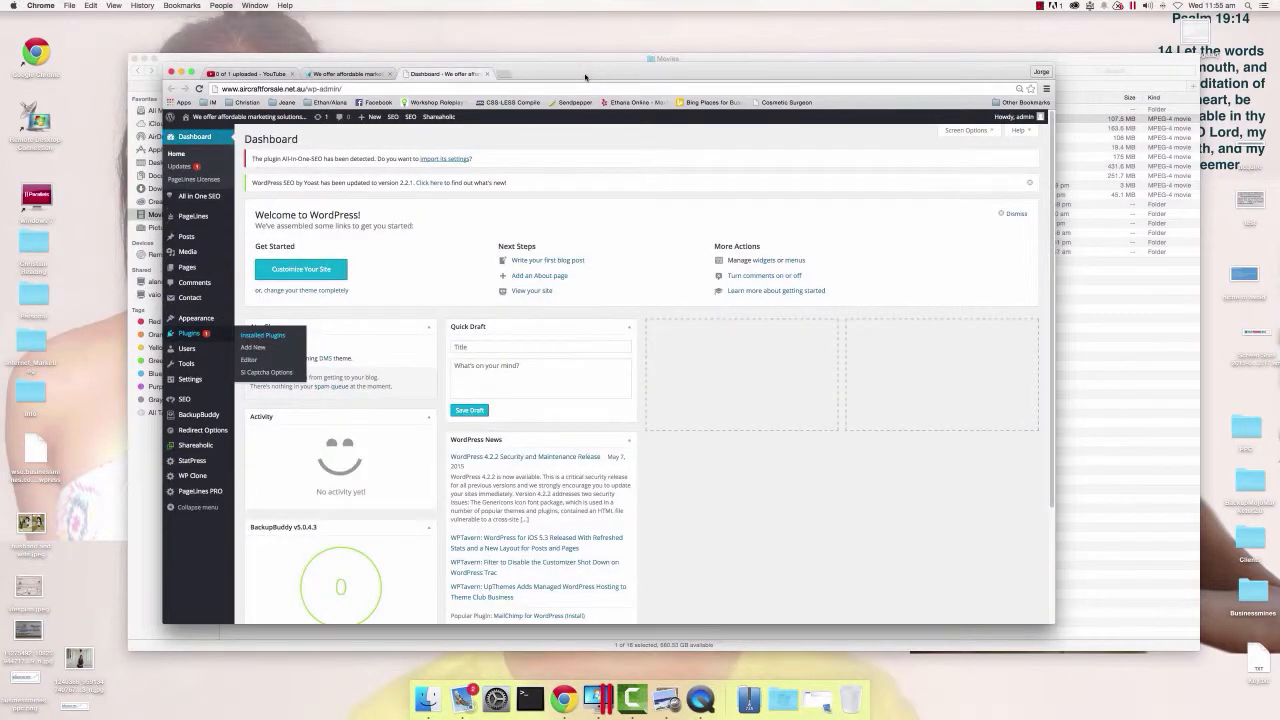
{"action": "left_click", "coordinate": [369, 74]}
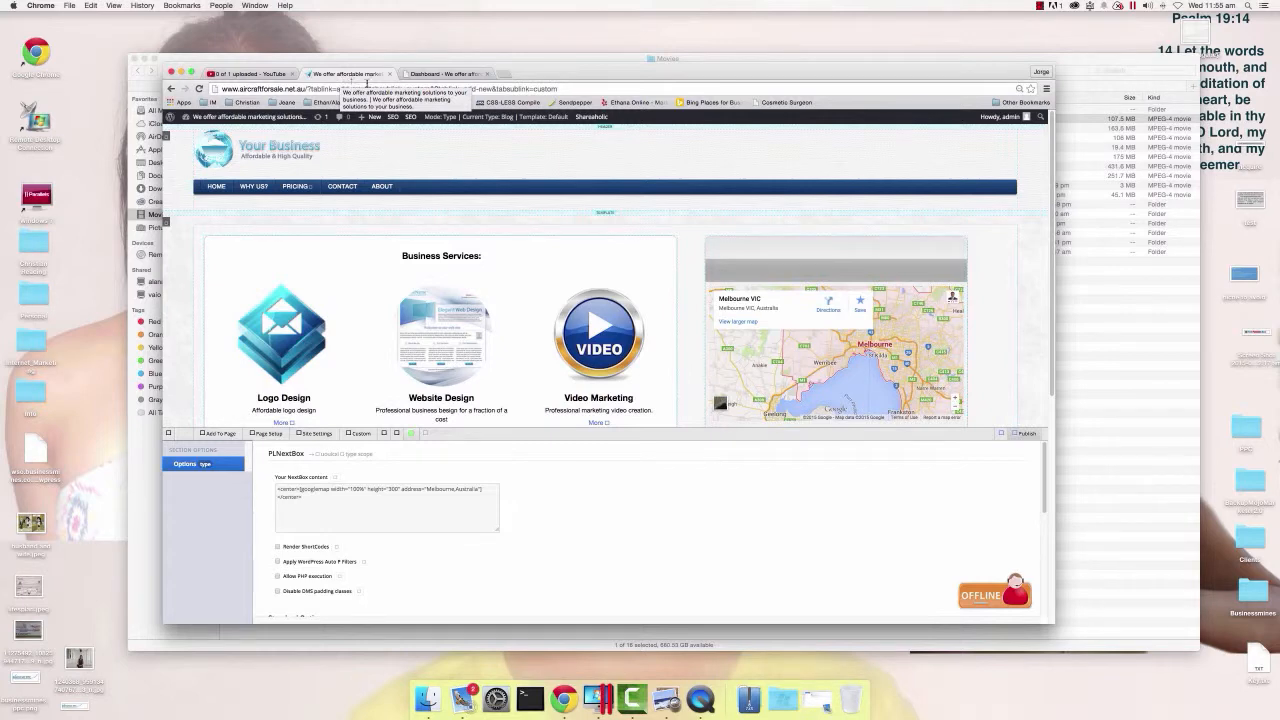
{"action": "scroll", "coordinate": [689, 213], "scroll_direction": "down", "scroll_amount": 5}
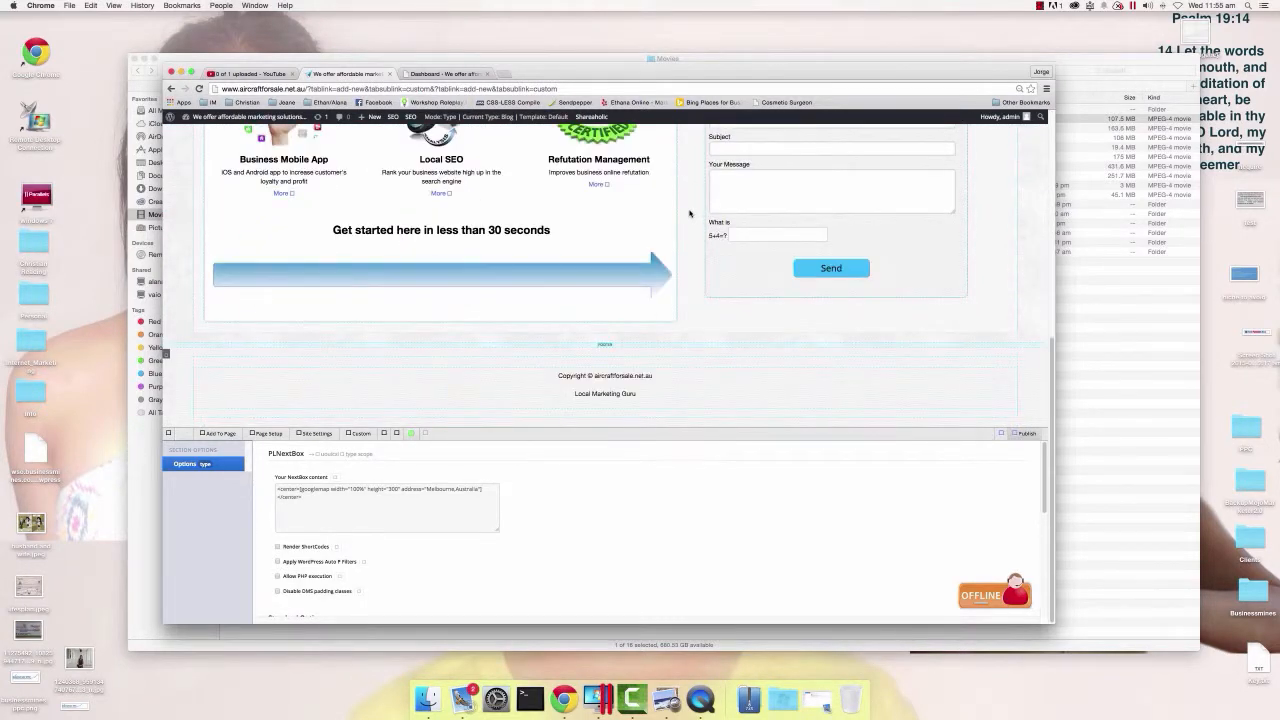
{"action": "scroll", "coordinate": [689, 213], "scroll_direction": "up", "scroll_amount": 3}
{"action": "scroll", "coordinate": [692, 211], "scroll_direction": "up", "scroll_amount": 2}
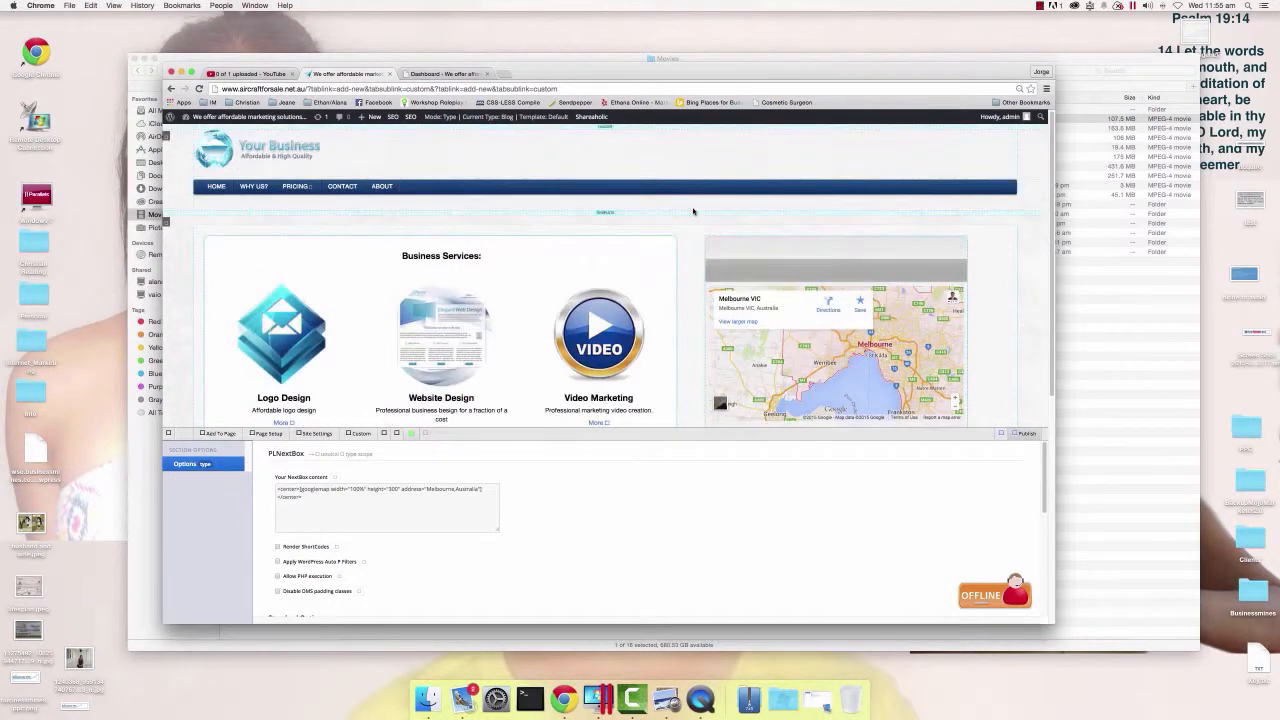